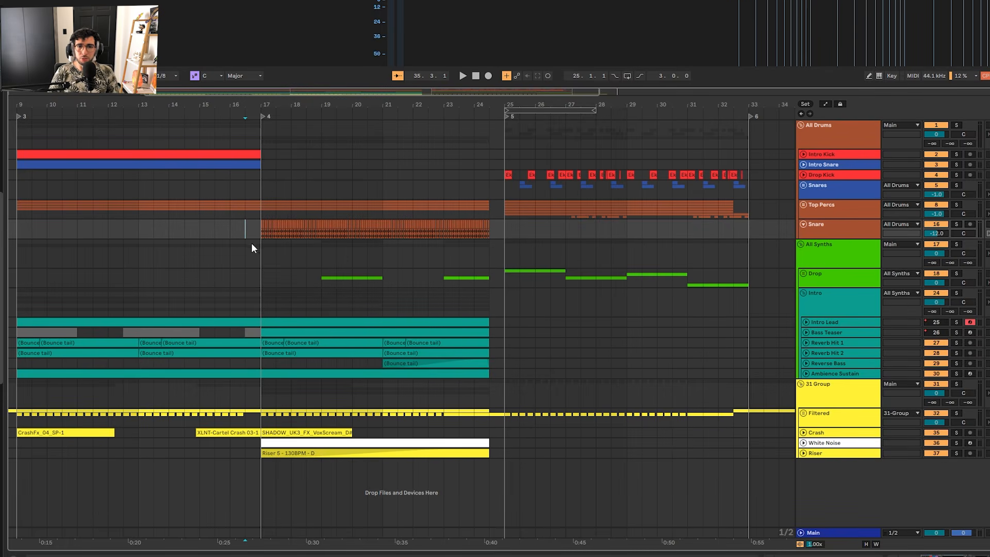
Look over the arrangement from the intro at bar 9 through the build-up to the end of the drop at bar 33.
scroll(400, 268, "left", 5)
left_click_drag(135, 175, 505, 233)
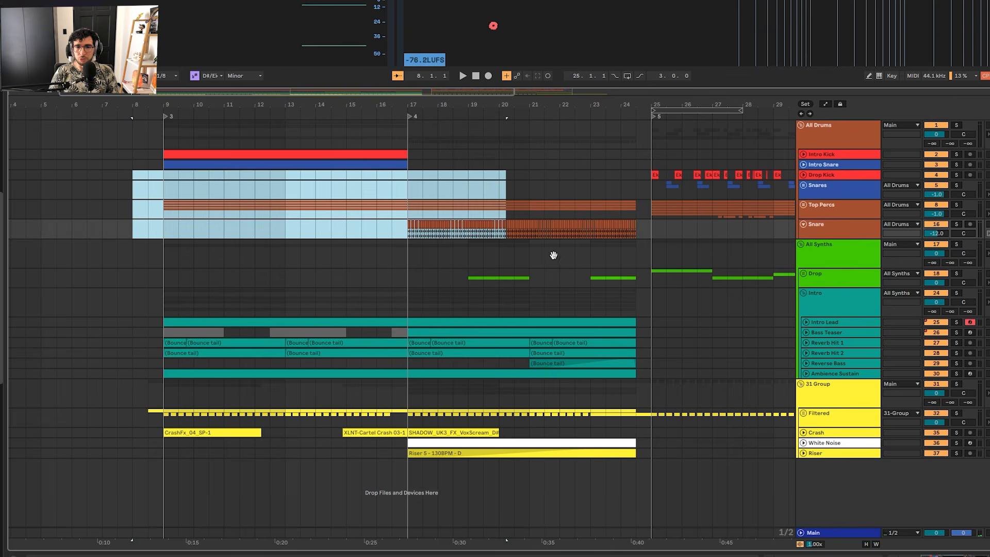
scroll(555, 255, "right", 3)
left_click_drag(426, 175, 413, 175)
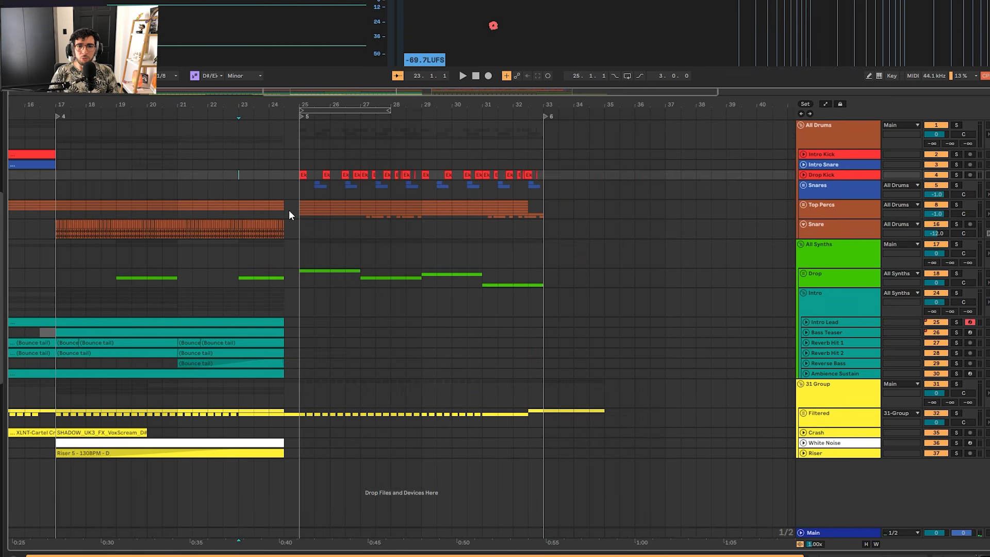
scroll(277, 209, "up", 5)
scroll(277, 210, "down", 3)
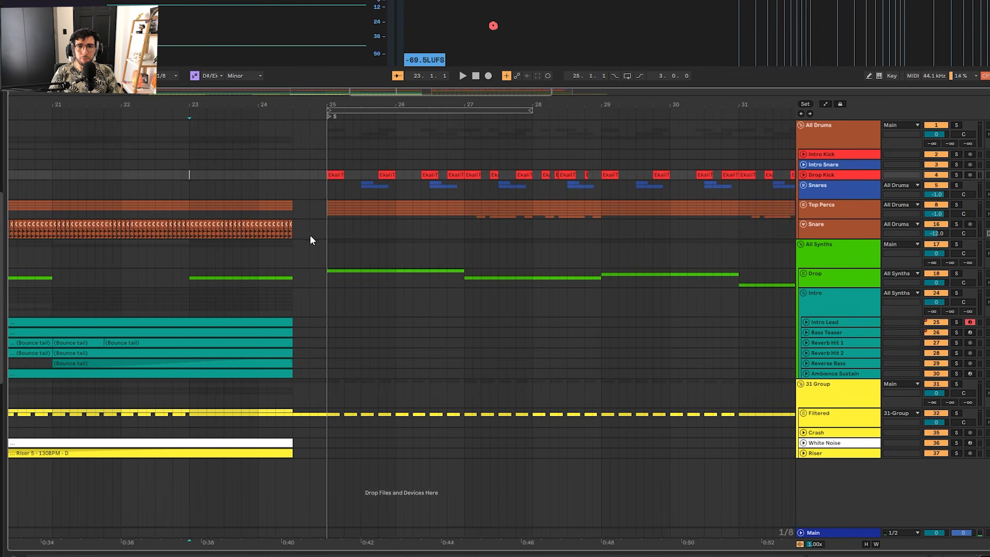
left_click(320, 218)
scroll(320, 218, "down", 5)
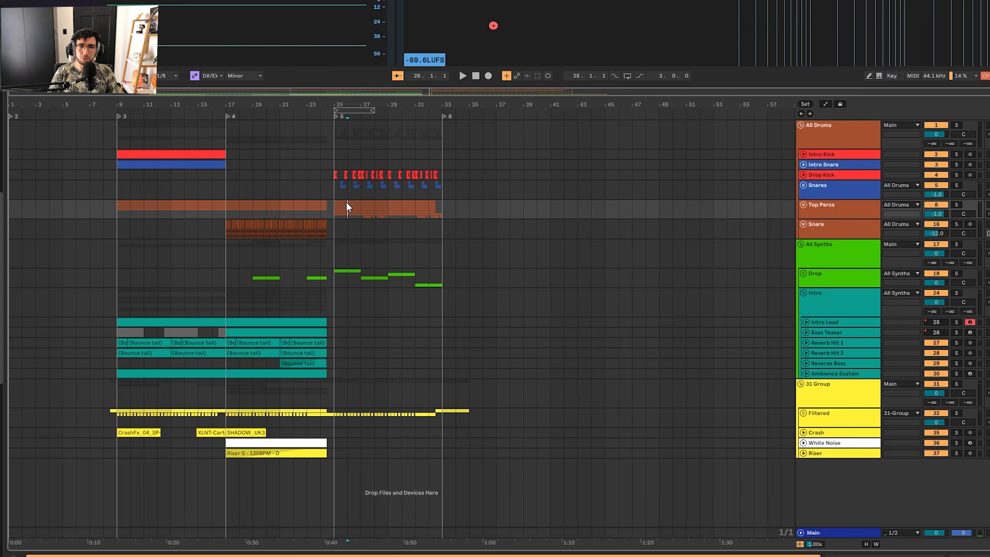
left_click(335, 203)
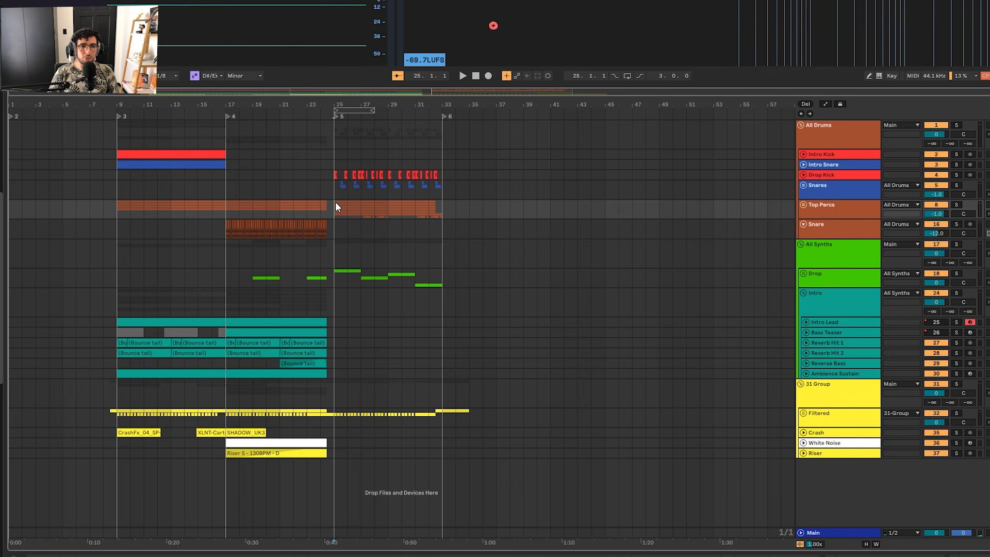
scroll(336, 204, "up", 3)
left_click_drag(333, 155, 608, 386)
left_click(609, 387)
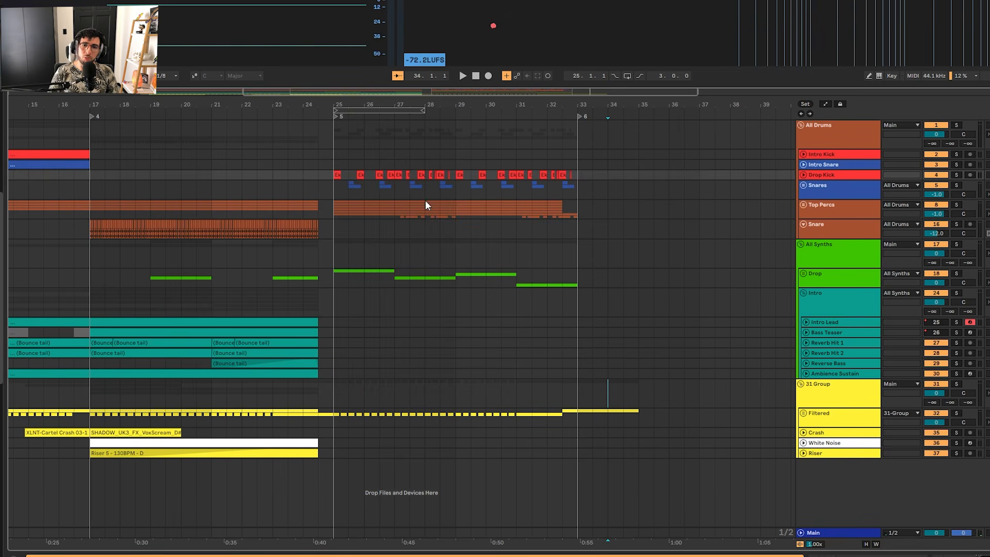
left_click_drag(353, 258, 567, 283)
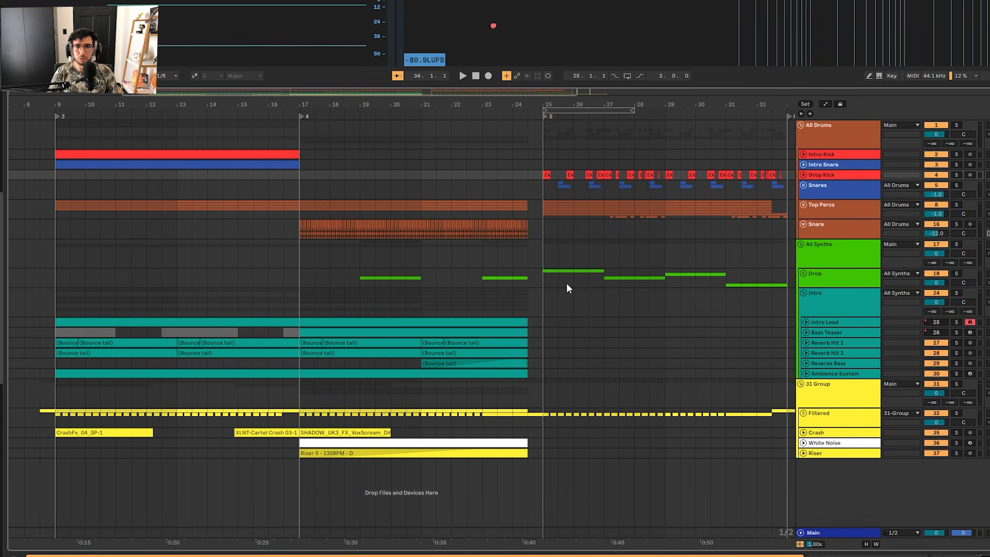
left_click(515, 191)
left_click_drag(516, 192, 431, 215)
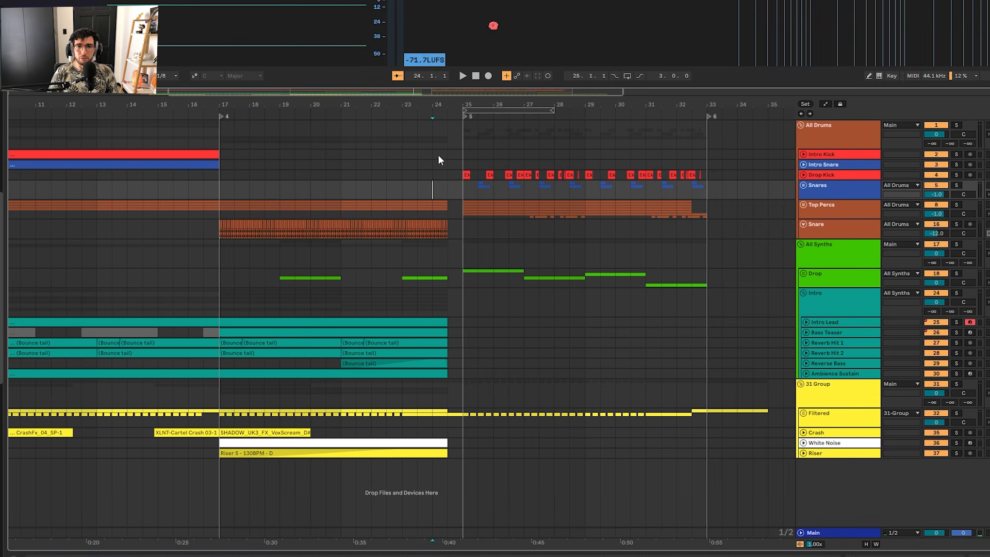
Highlight the drop's drum clips in bars 25 to 33, and the intro section up to bar 17 across the tracks.
left_click(466, 147)
scroll(475, 175, "right", 3)
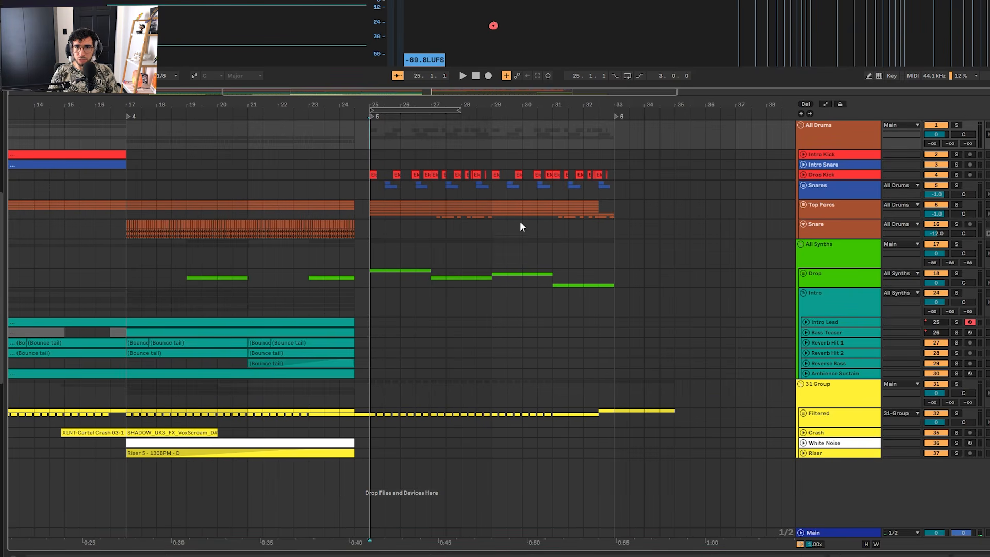
left_click(366, 190)
left_click_drag(612, 212, 370, 176)
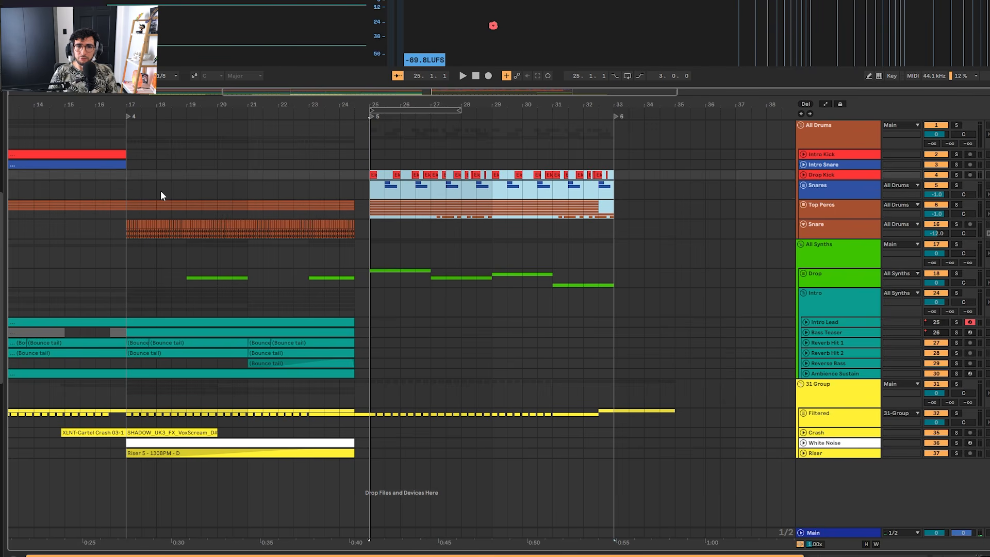
scroll(441, 201, "left", 8)
left_click_drag(113, 148, 383, 365)
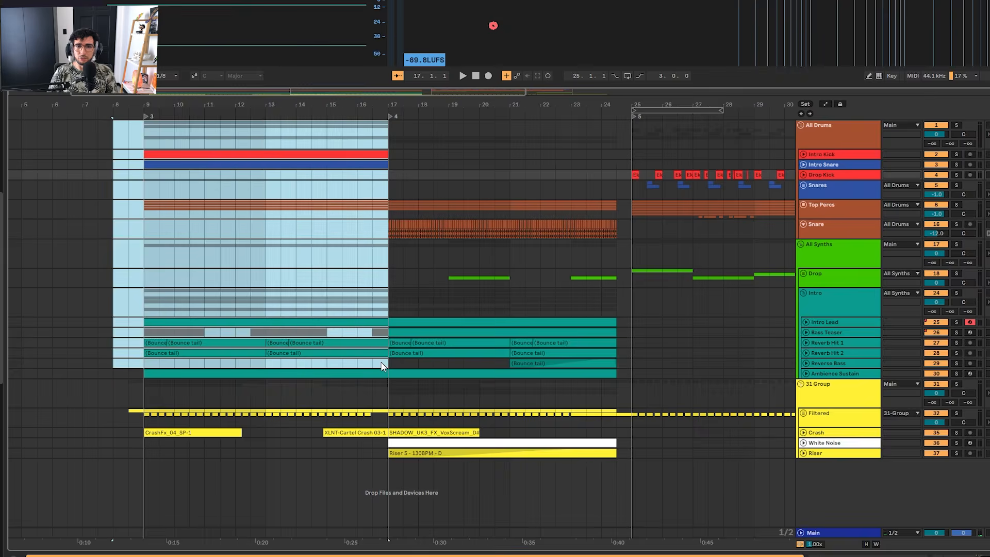
left_click(368, 432)
left_click(98, 300)
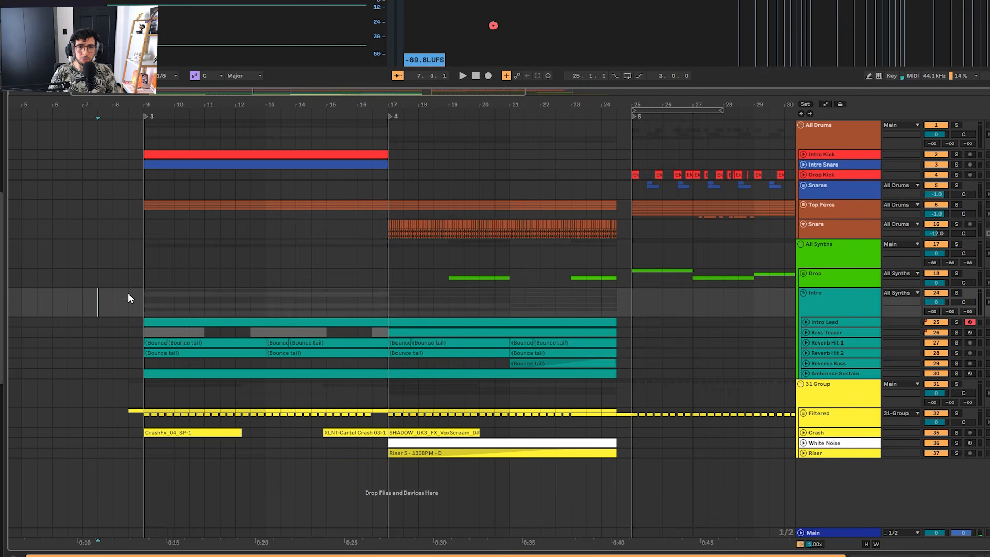
Unfold the tracks inside the Intro group, solo Intro Lead and play its first clip from bar 9.
left_click(863, 316)
scroll(158, 283, "up", 3)
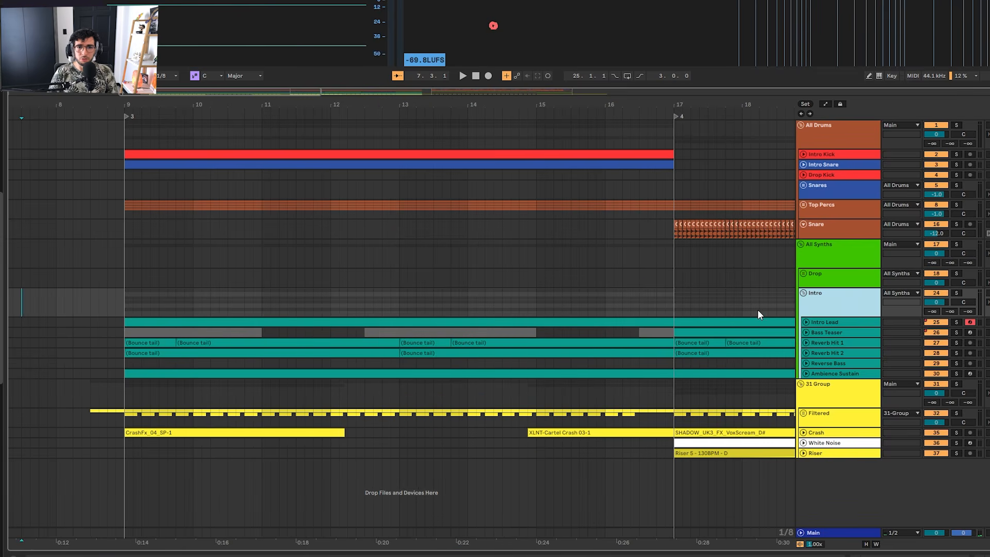
left_click(806, 323, "alt")
left_click(221, 324)
key("s")
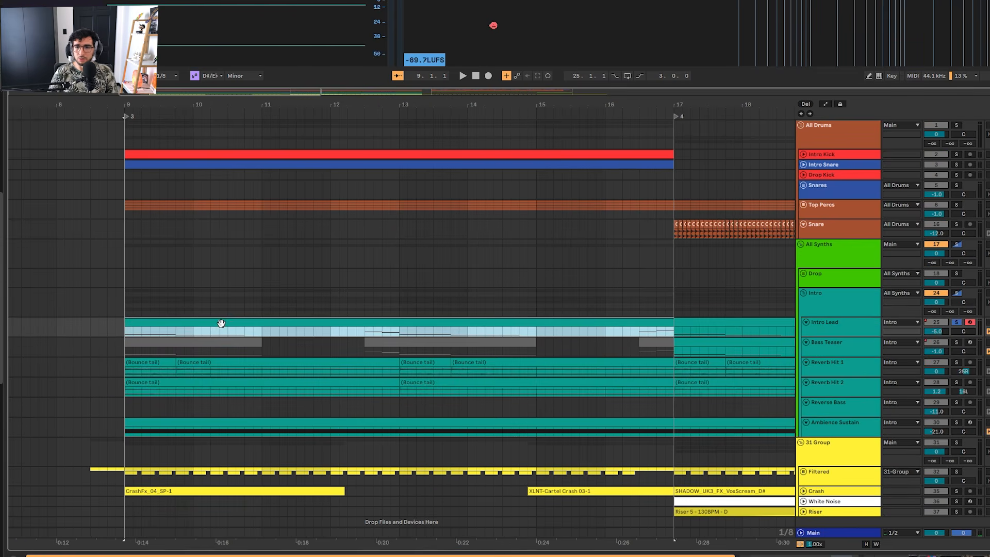
key("space")
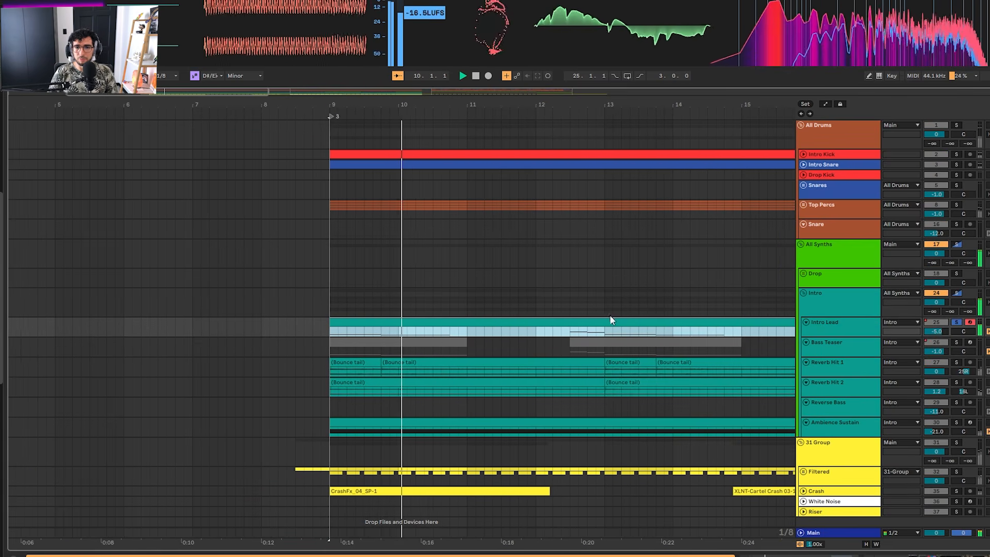
Enlarge the Intro Lead track and examine the notes of its first clip while listening up to bar 17.
left_click_drag(807, 335, 807, 364)
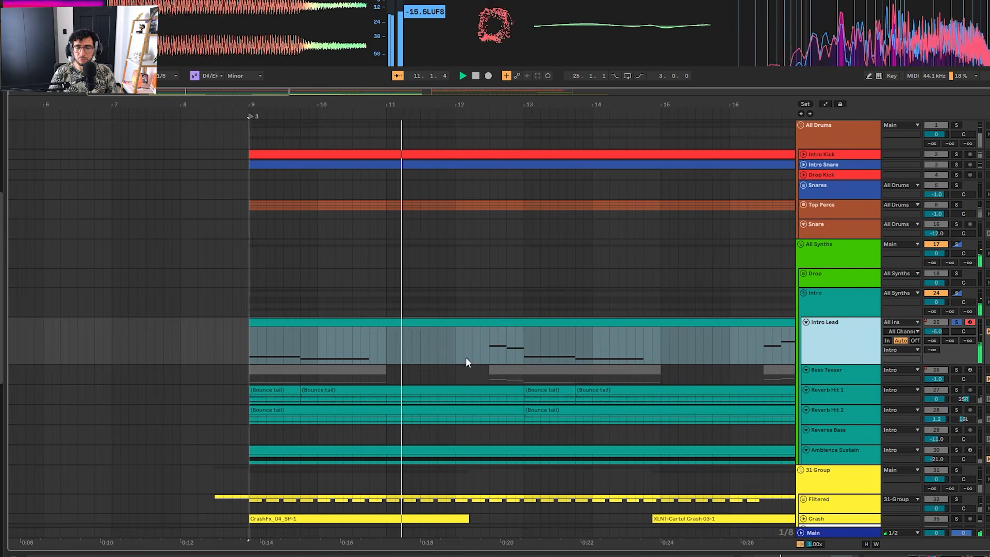
scroll(413, 357, "down", 2)
scroll(414, 357, "up", 2)
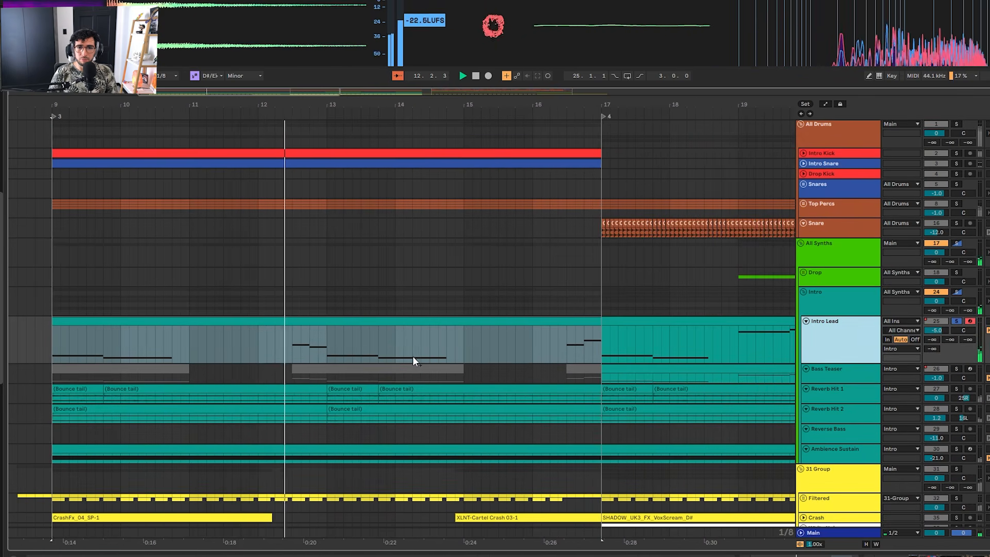
left_click(386, 320)
double_click(386, 320)
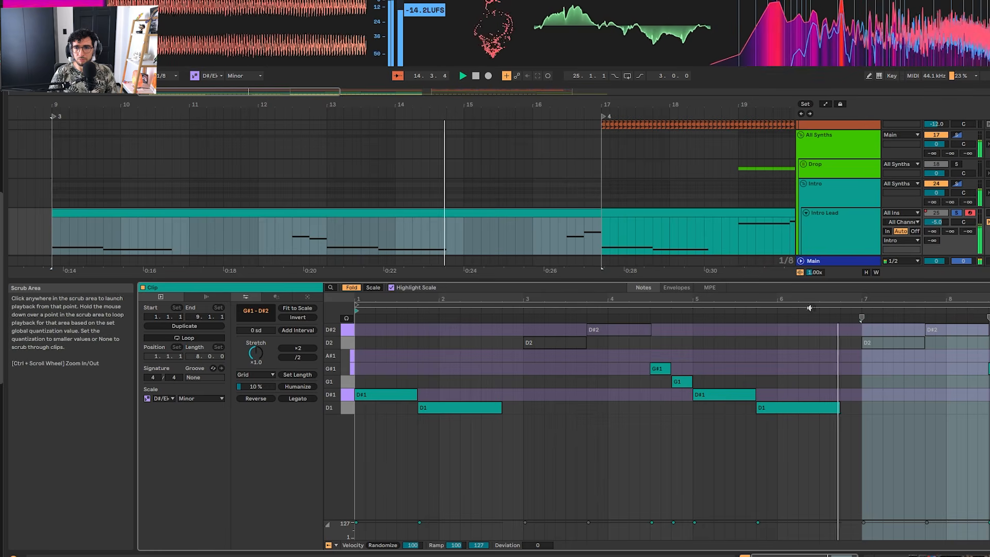
left_click(568, 243)
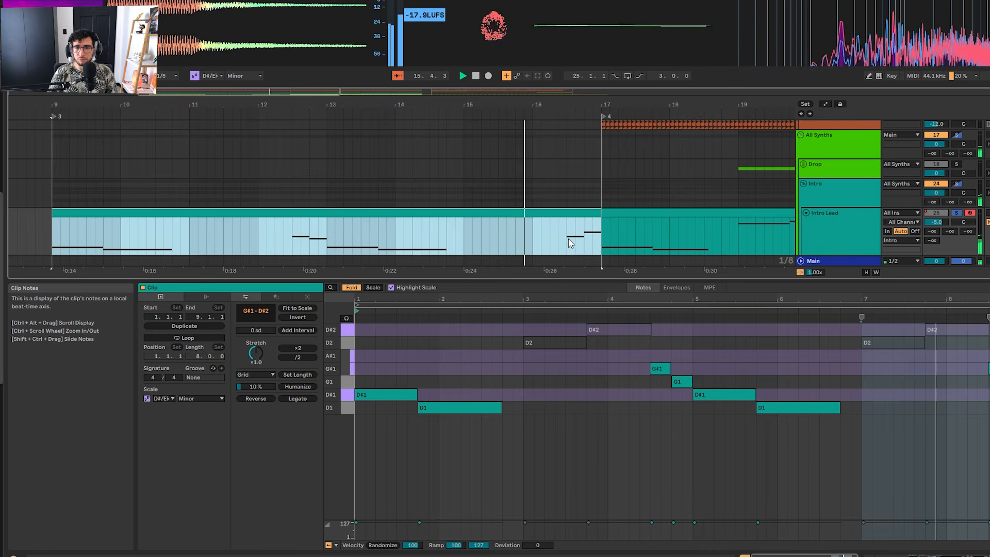
scroll(567, 239, "down", 3)
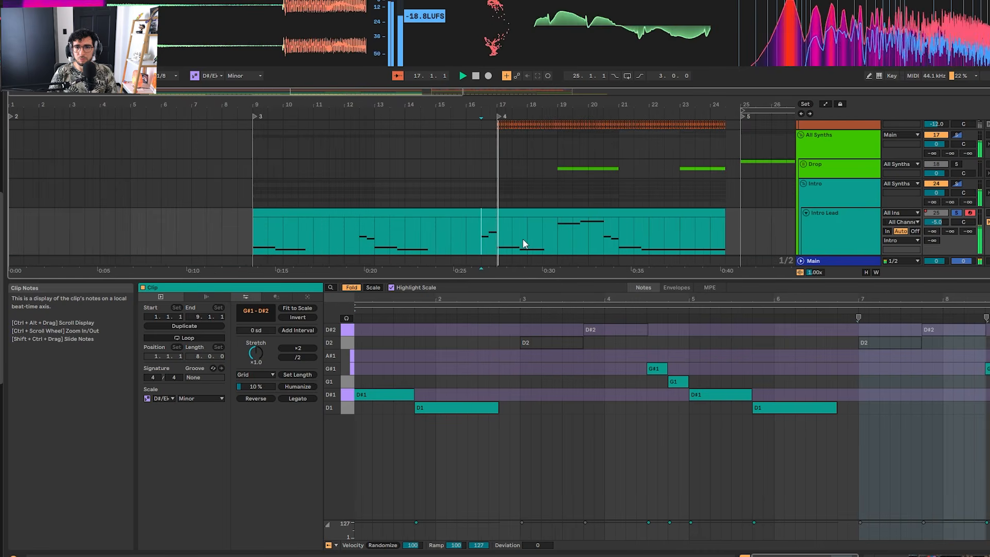
key("space")
Unfold the Drop group and open the notes of the Bass 1 clip at bar 25.
left_click_drag(477, 237, 380, 232)
key("shift+Tab")
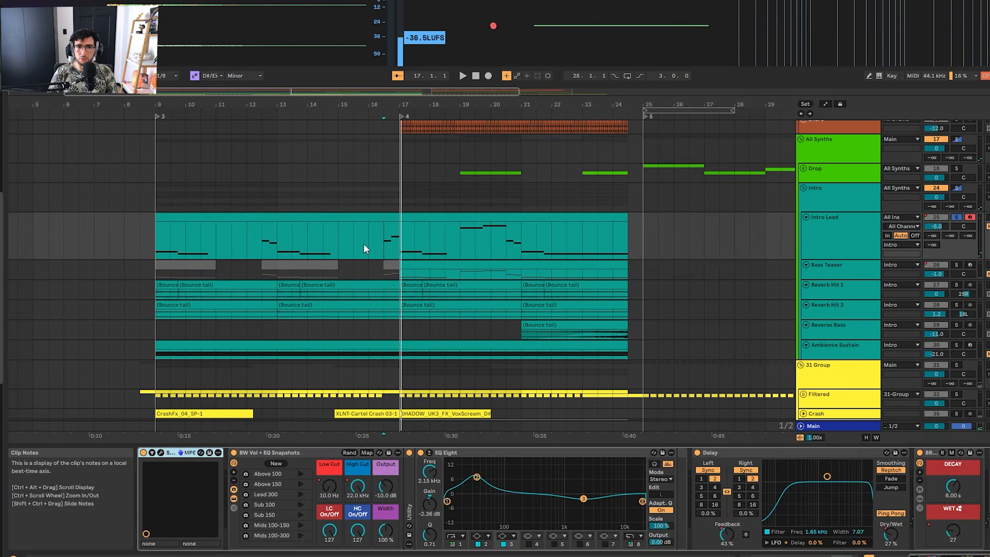
left_click_drag(494, 217, 394, 243)
left_click(802, 191)
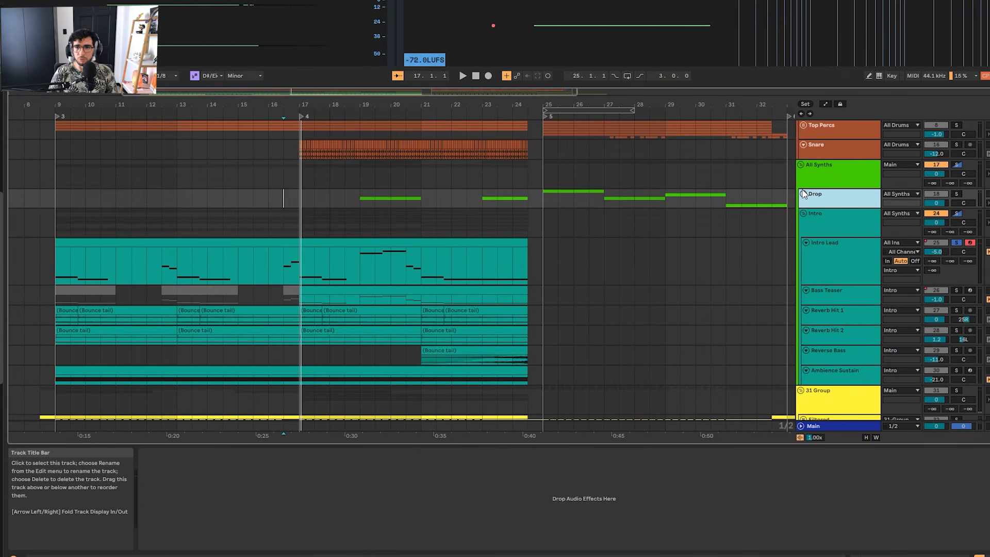
left_click(804, 195)
scroll(646, 208, "up", 5)
scroll(598, 225, "down", 5)
double_click(510, 222)
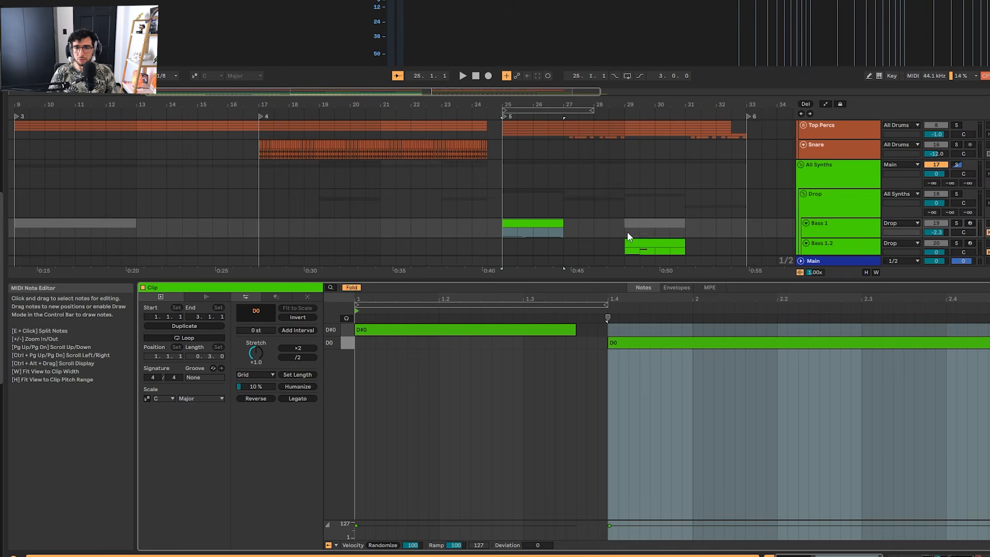
Show the Bass 1 device chain, solo the track and play its clip from bar 25.
key("shift+Tab")
left_click(543, 223)
key("s")
key("space")
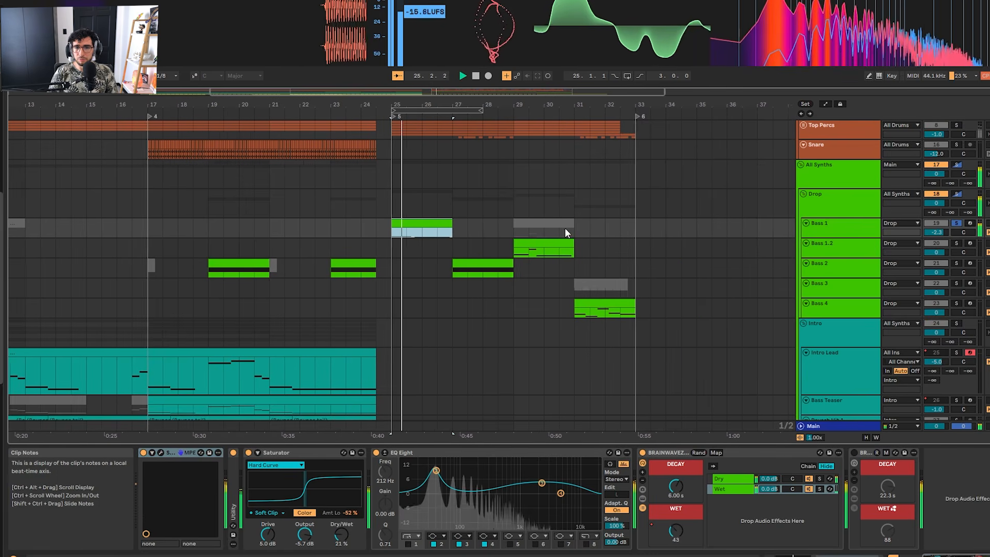
scroll(476, 233, "up", 5)
scroll(476, 233, "down", 5)
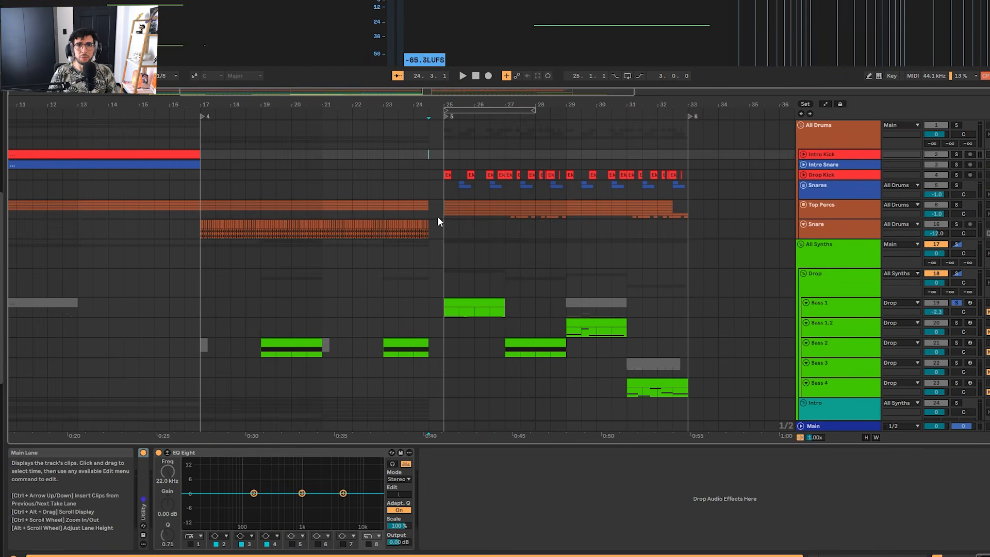
Solo Intro Lead with its bar 9 clip selected, and open the track's Serum 2 instrument.
scroll(438, 216, "down", 2)
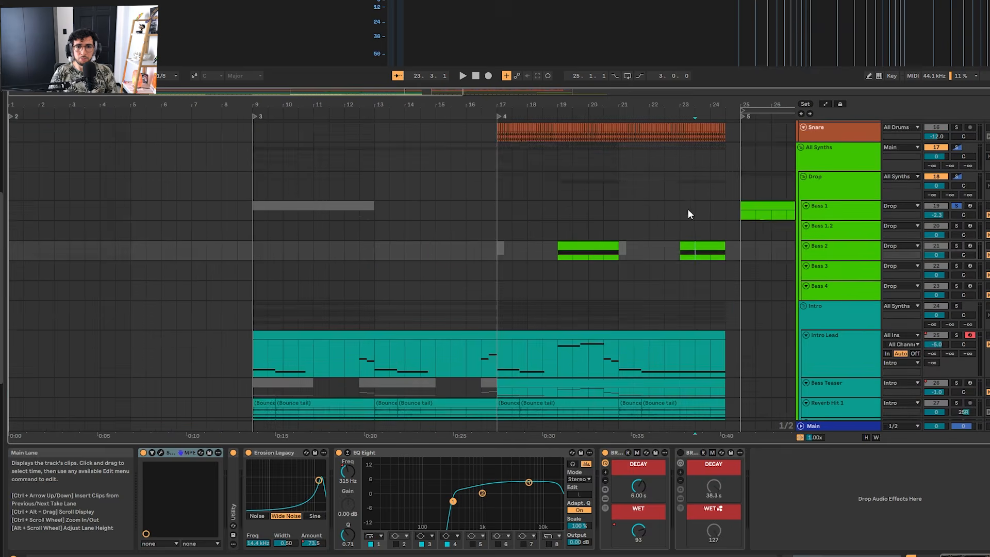
scroll(405, 217, "down", 3)
left_click(404, 218)
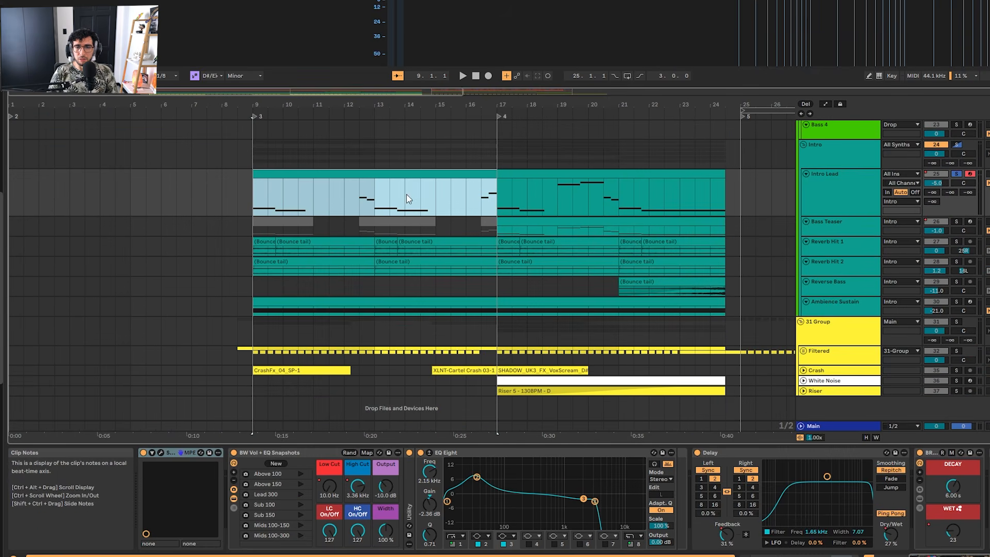
double_click(407, 173)
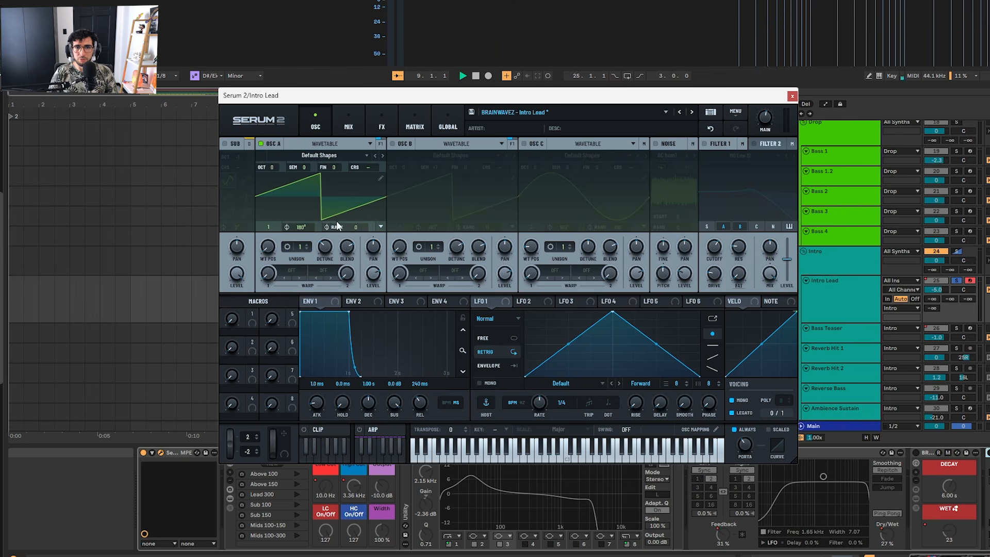
Enable oscillator B and the sub oscillator in Serum 2, and audition the Intro Lead from bar 9.
left_click(393, 144)
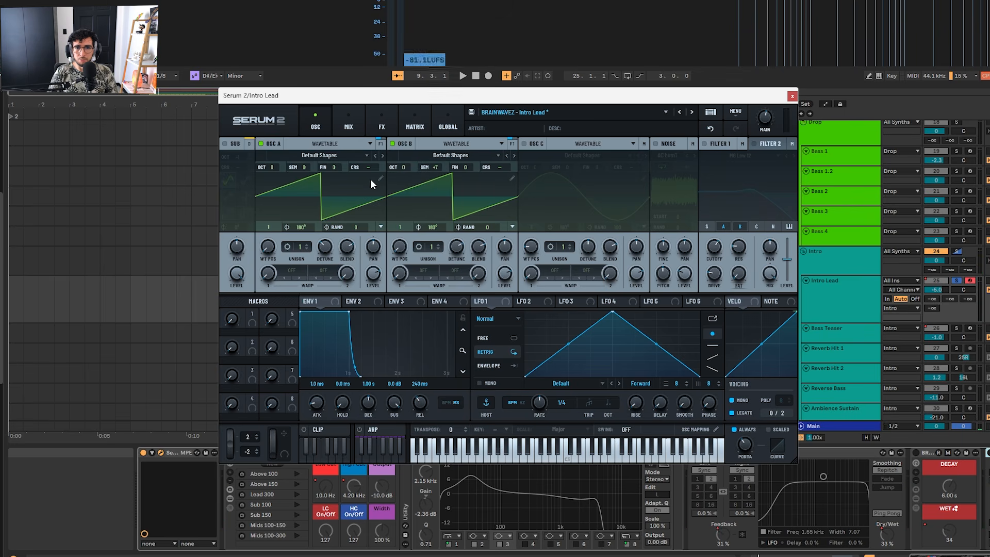
left_click(243, 144)
left_click(223, 142)
left_click(221, 141)
left_click(221, 140)
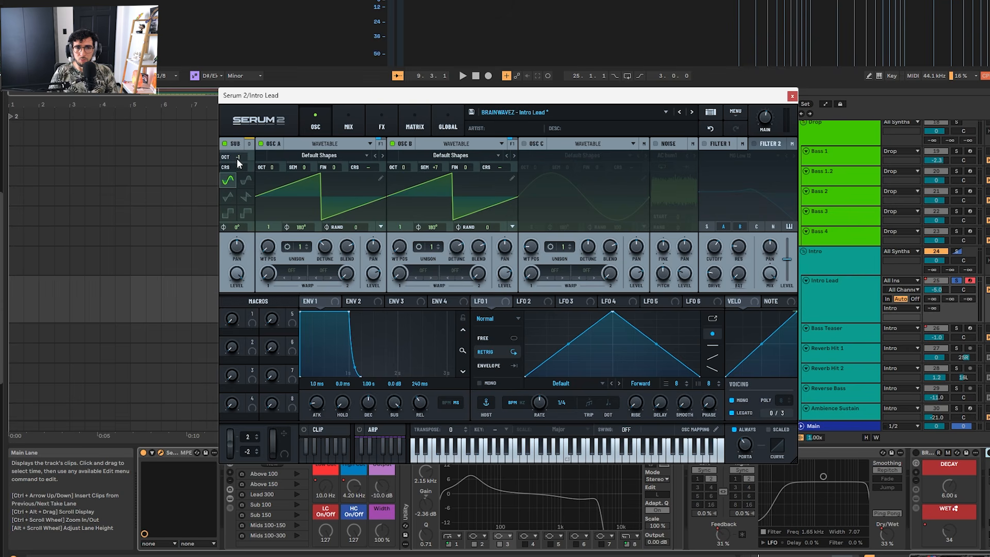
key("space")
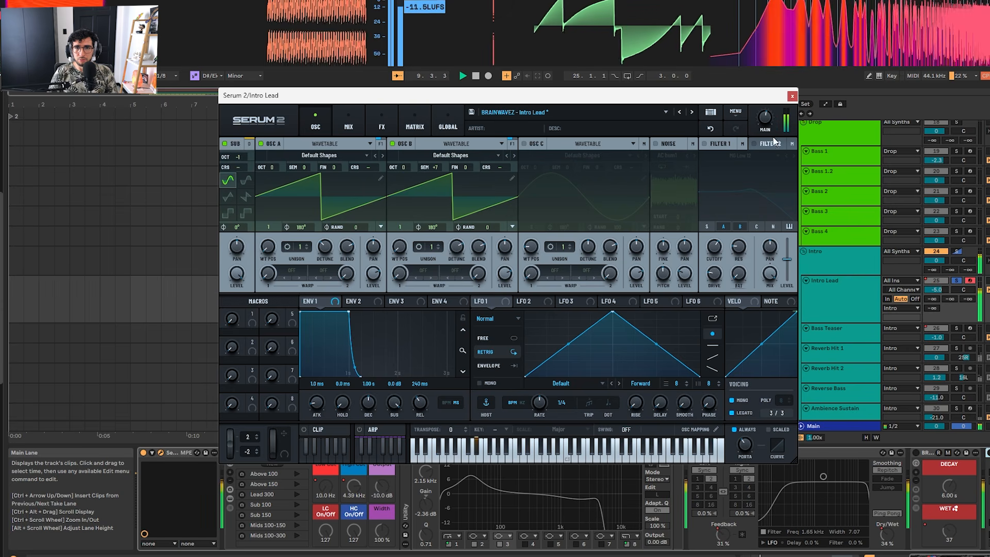
key("space")
left_click(793, 96)
Reopen Serum 2 on Intro Lead and enable Filter 1 with the MG Low 12 type, checking its settings and the portamento.
double_click(363, 282)
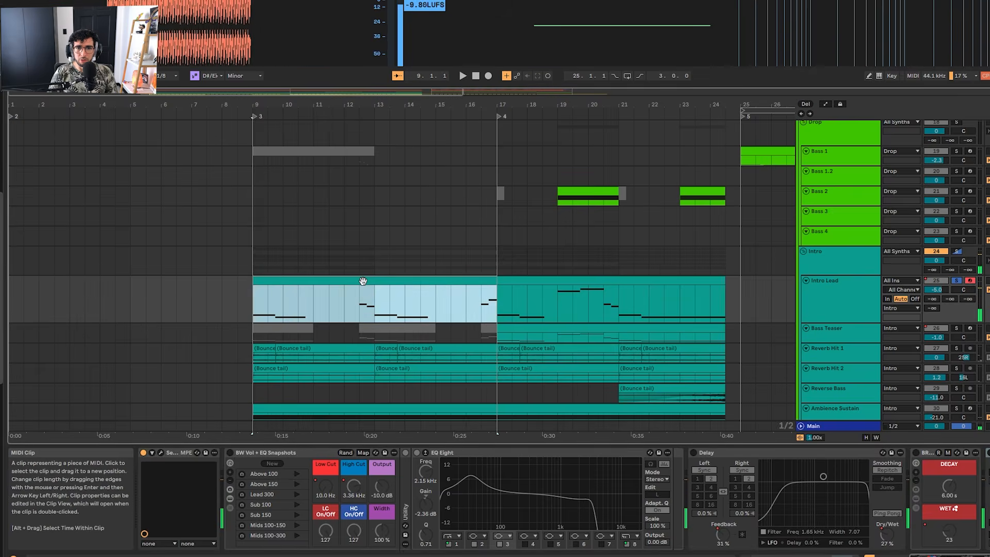
key("shift+Tab")
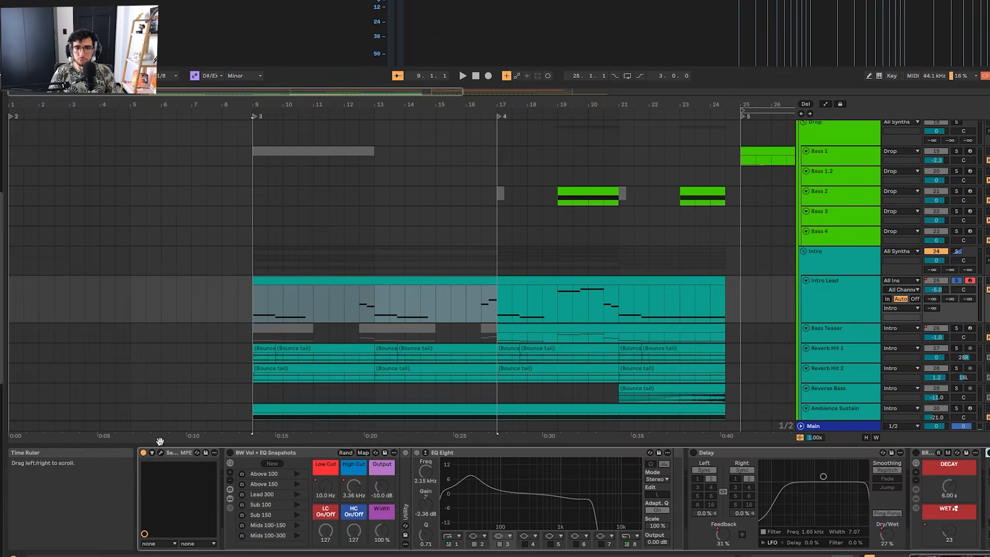
left_click(160, 452)
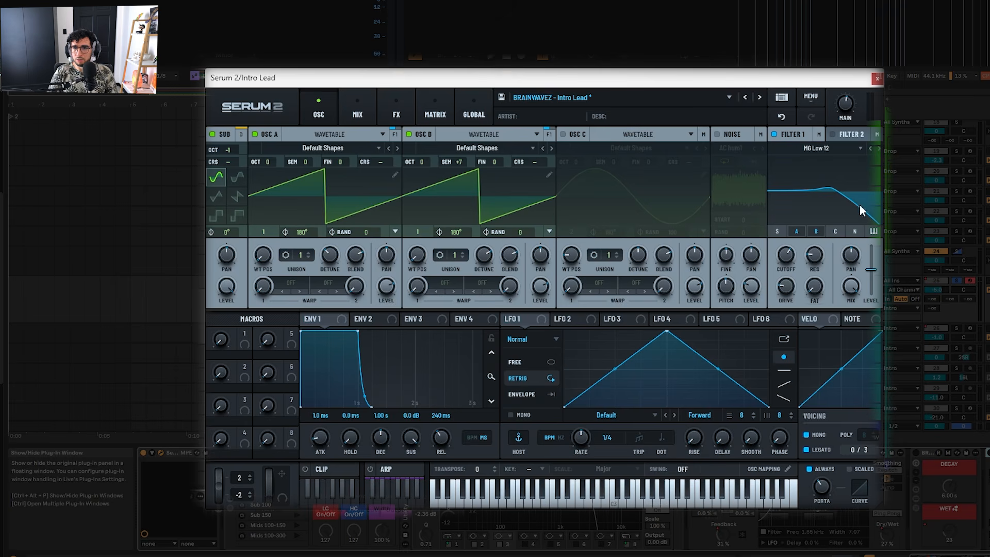
mouse_move(787, 252)
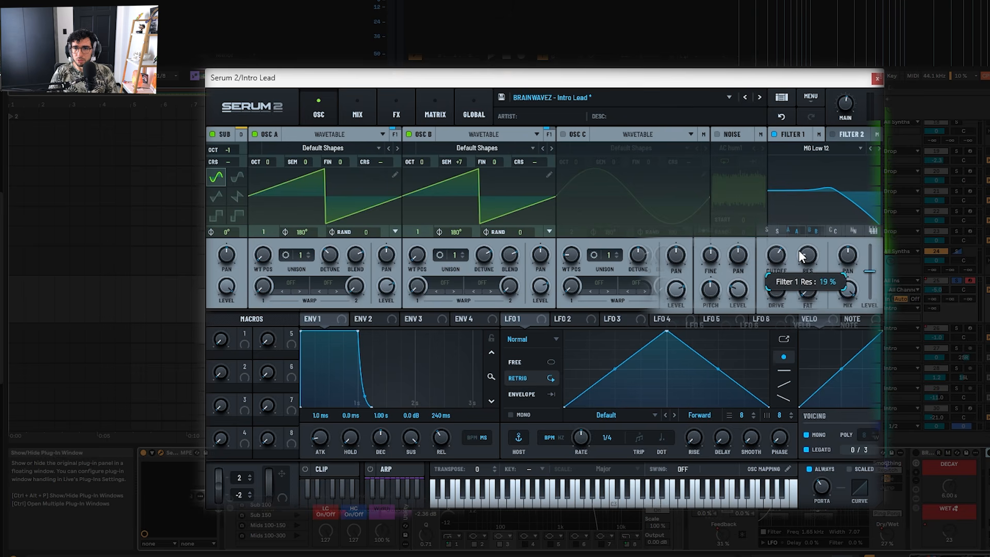
mouse_move(786, 290)
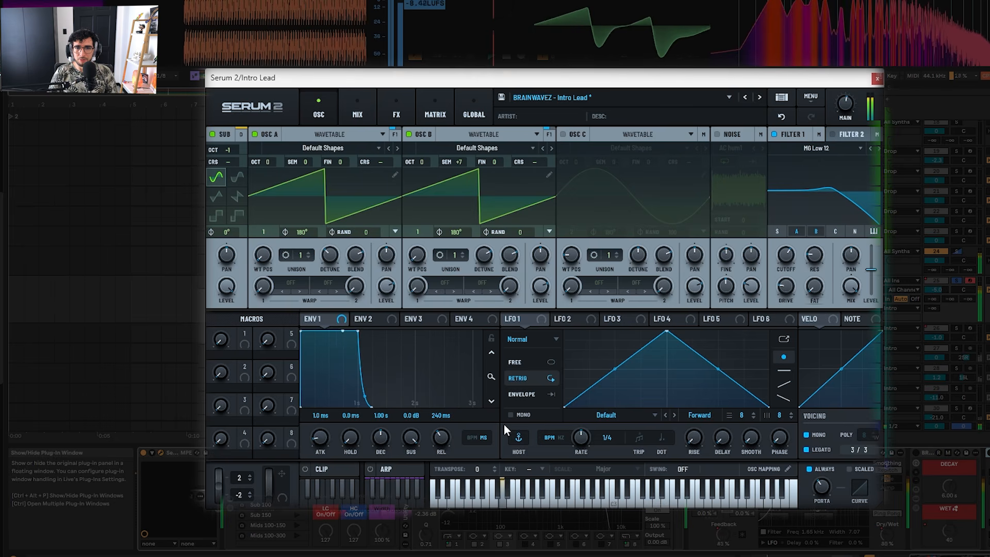
mouse_move(820, 476)
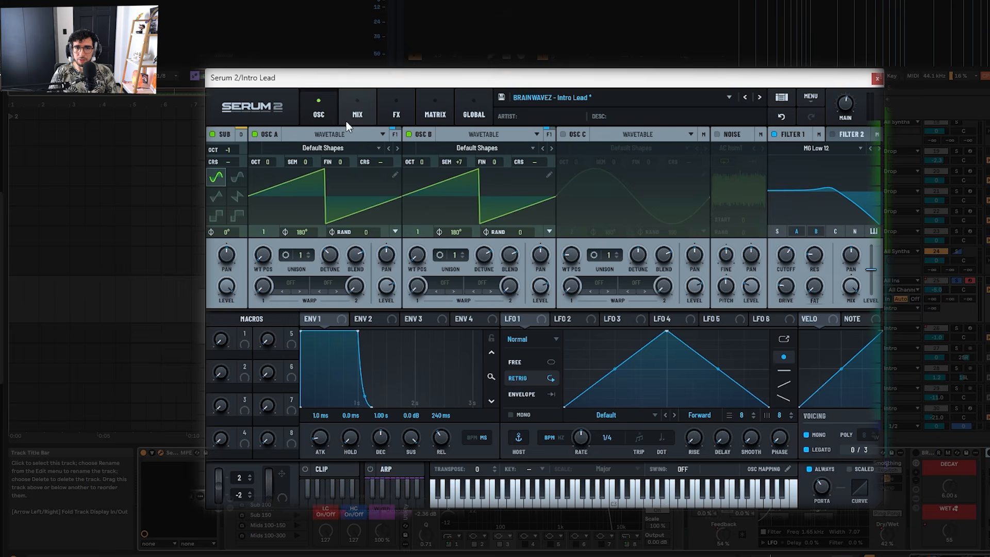
Enable the tube Distortion and multiband Compressor effects in Serum 2, audition the lead, and close the plug-in window.
left_click(393, 117)
left_click(327, 174)
left_click(328, 189)
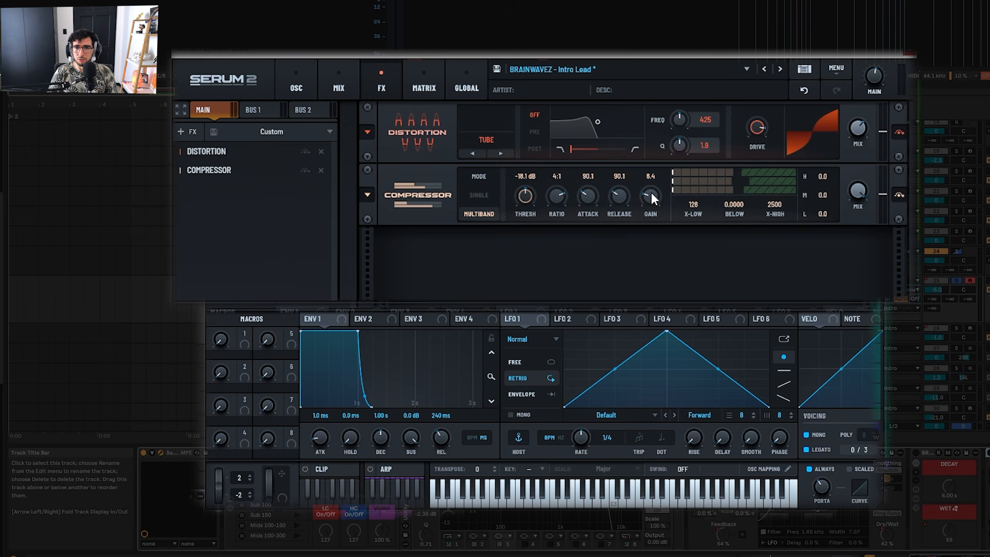
key("space")
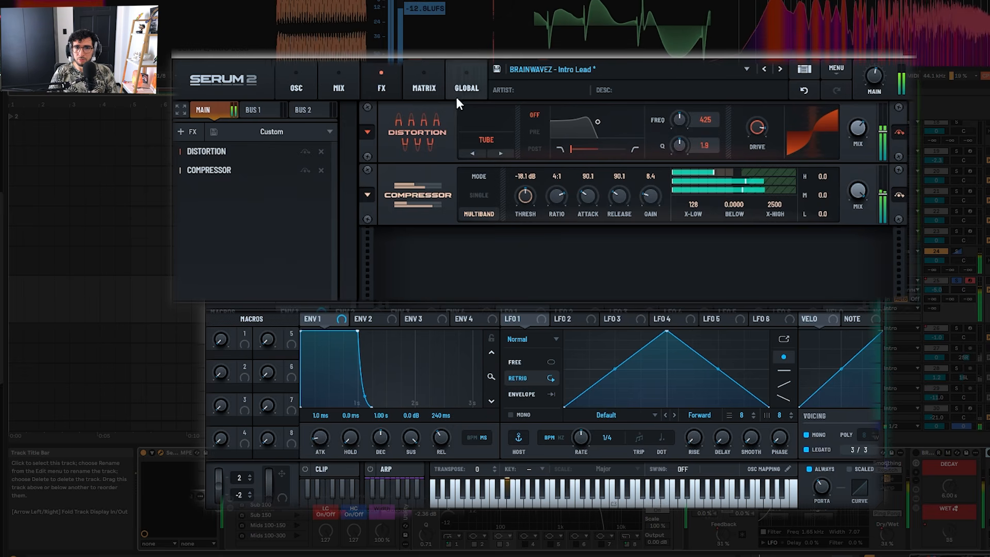
left_click(339, 88)
left_click(296, 88)
left_click(877, 79)
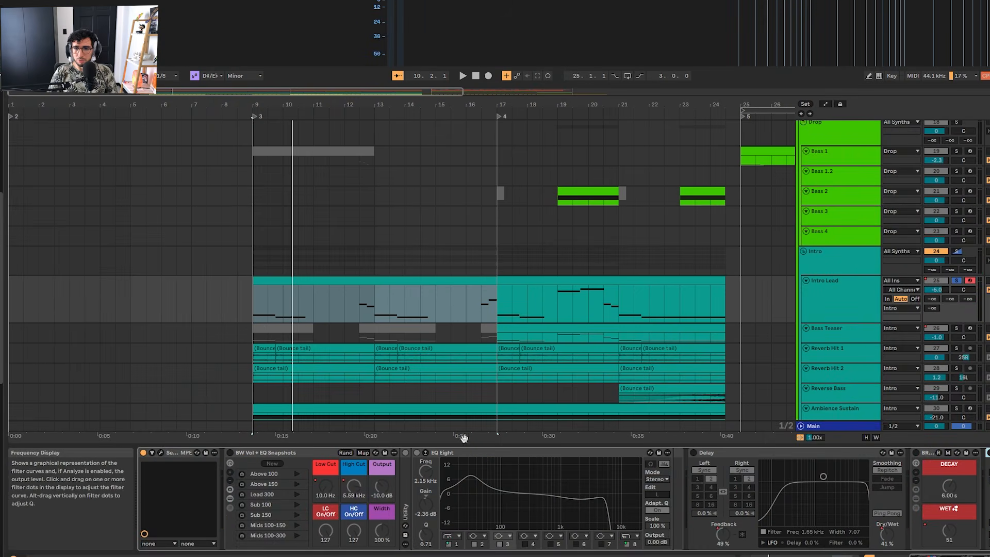
Turn on the BW Vol + EQ Snapshots rack, EQ Eight and Delay in the Intro Lead device chain.
left_click(230, 452)
left_click(417, 452)
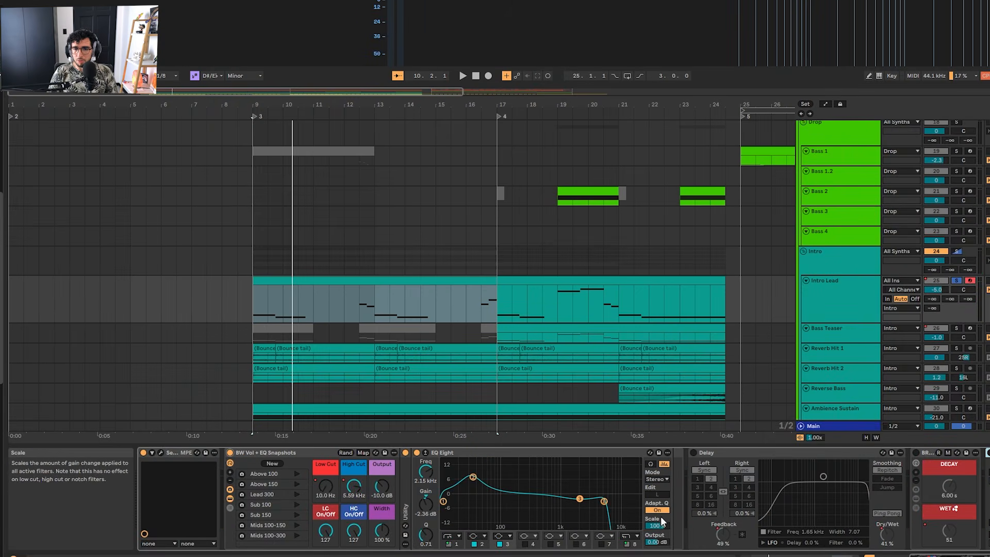
left_click(694, 453)
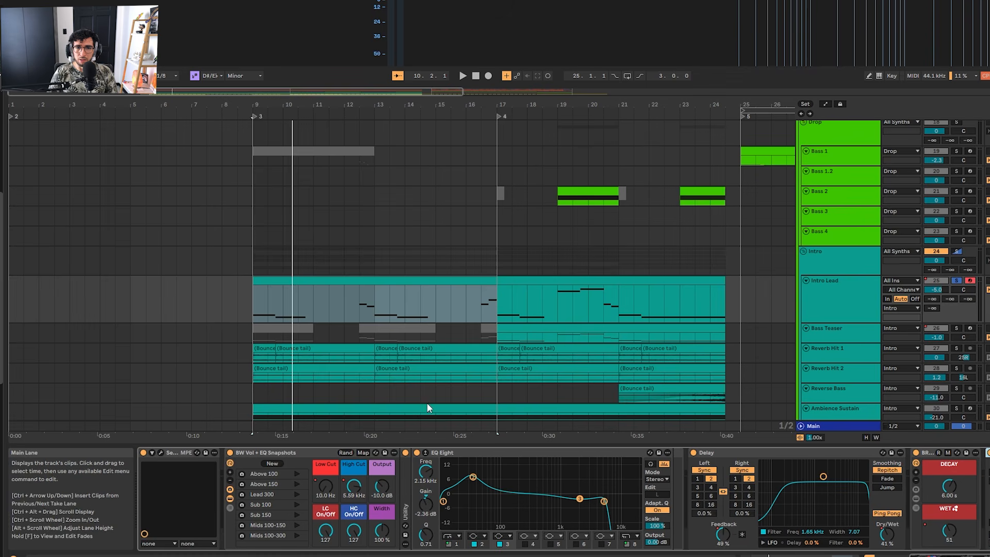
Look over the clips of the Intro tracks and 31 Group between bars 9 and 25.
scroll(439, 286, "down", 4)
scroll(439, 286, "up", 4)
scroll(439, 286, "down", 4)
left_click_drag(498, 307, 357, 217)
scroll(373, 181, "up", 4)
scroll(372, 191, "down", 5)
scroll(370, 196, "up", 4)
scroll(369, 212, "down", 4)
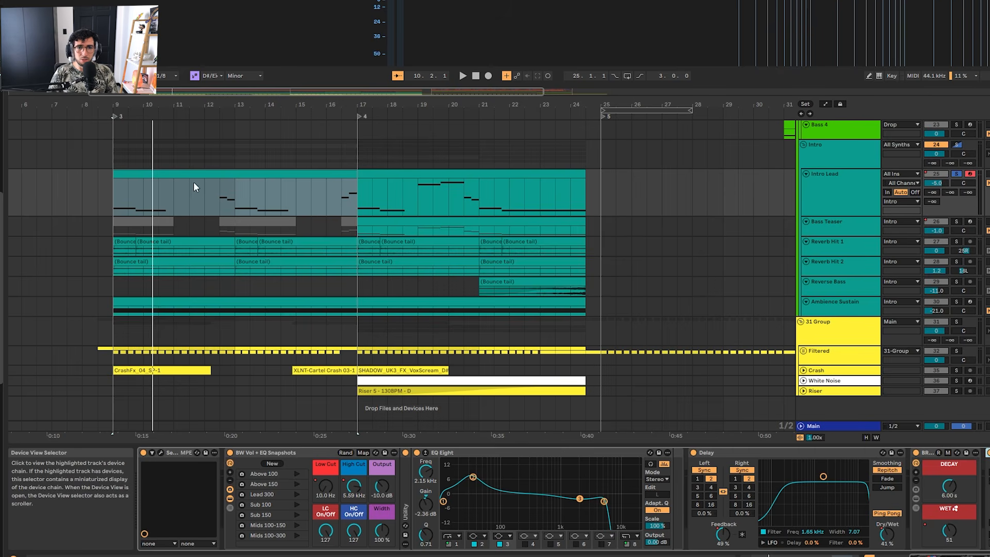
scroll(150, 200, "up", 3)
scroll(149, 200, "down", 3)
left_click_drag(149, 200, 389, 252)
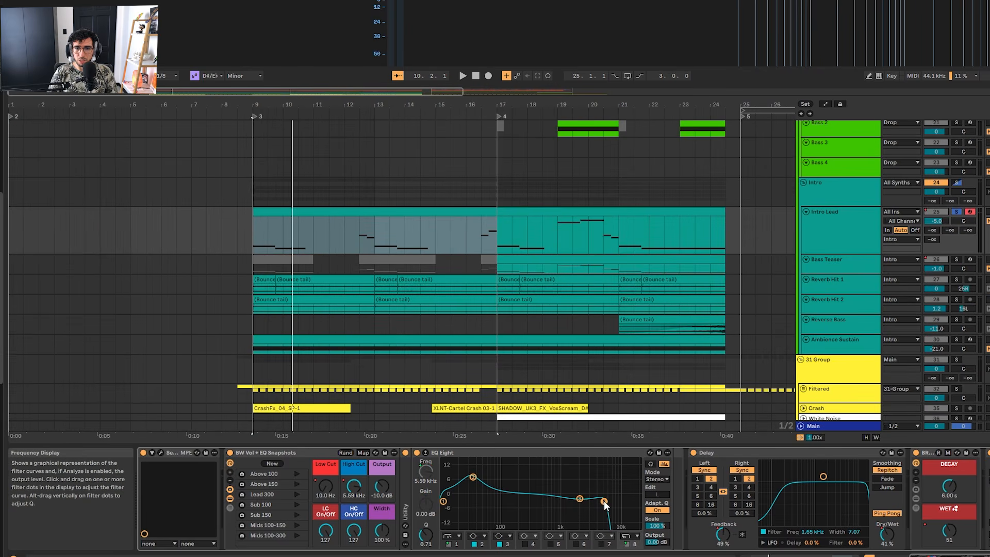
Play the Intro Lead with automation shown and examine the High Cut curve around bar 12.
key("space")
key("a")
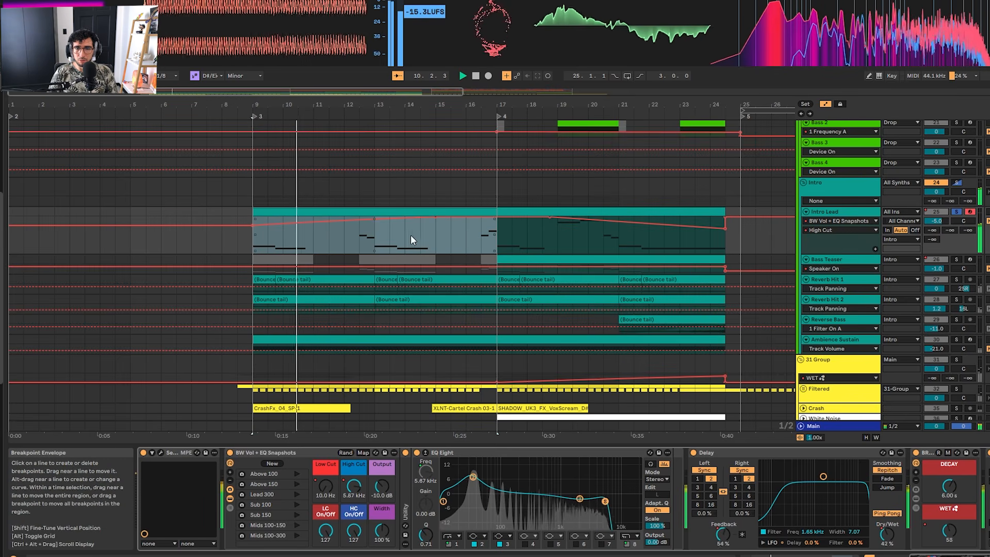
left_click(344, 239)
key("space")
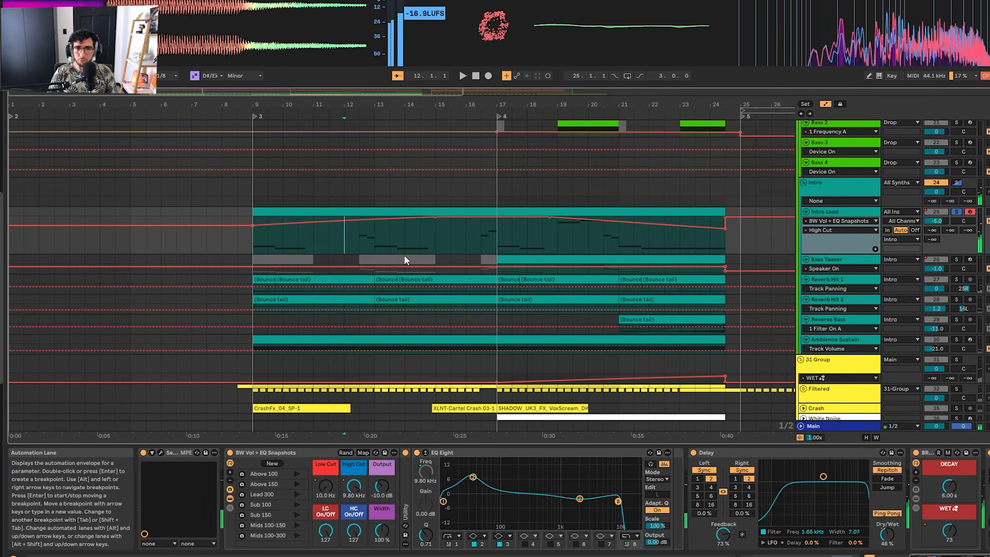
Show the Delay's Feedback and Dry/Wet automation on Intro Lead, and audition the track from bar 9.
left_click(724, 532)
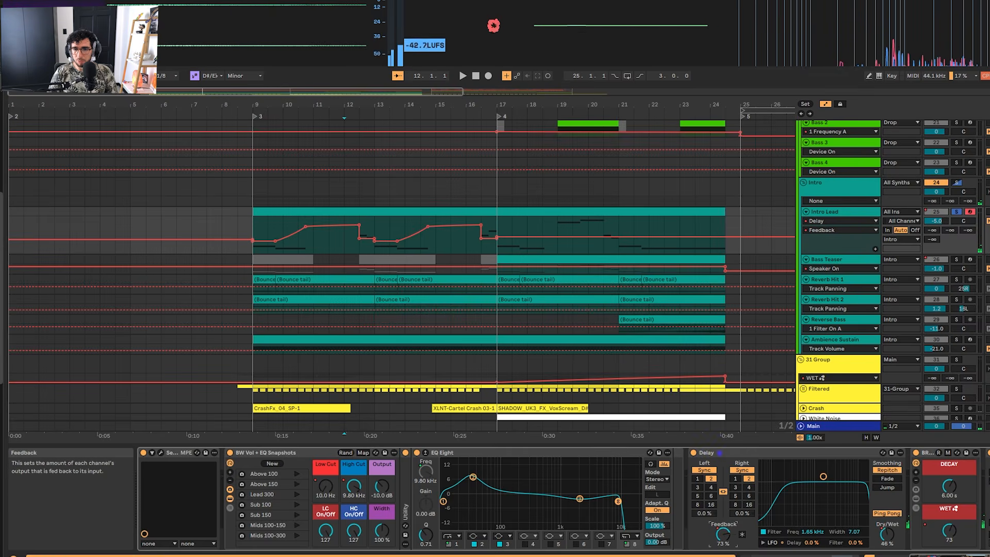
left_click(896, 536)
left_click(728, 536)
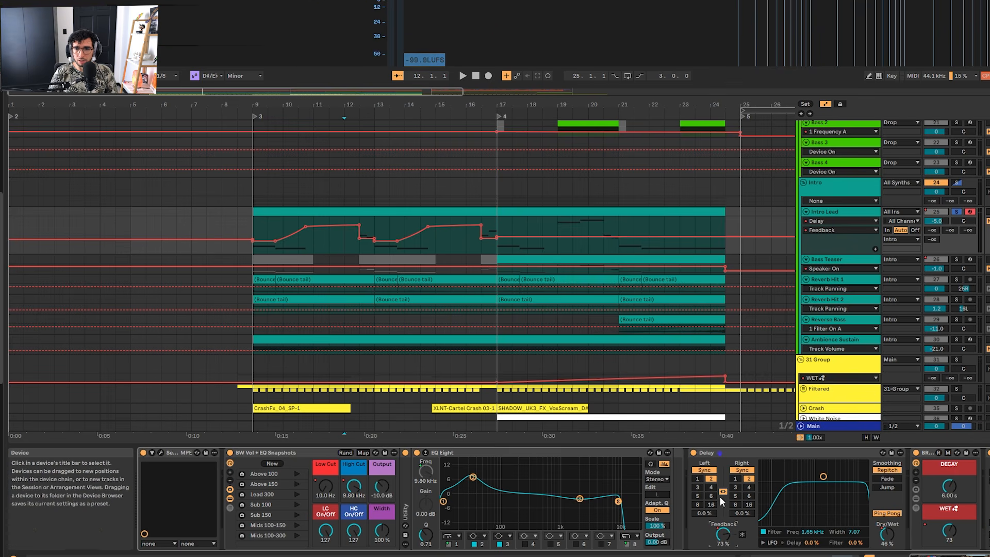
left_click(888, 535)
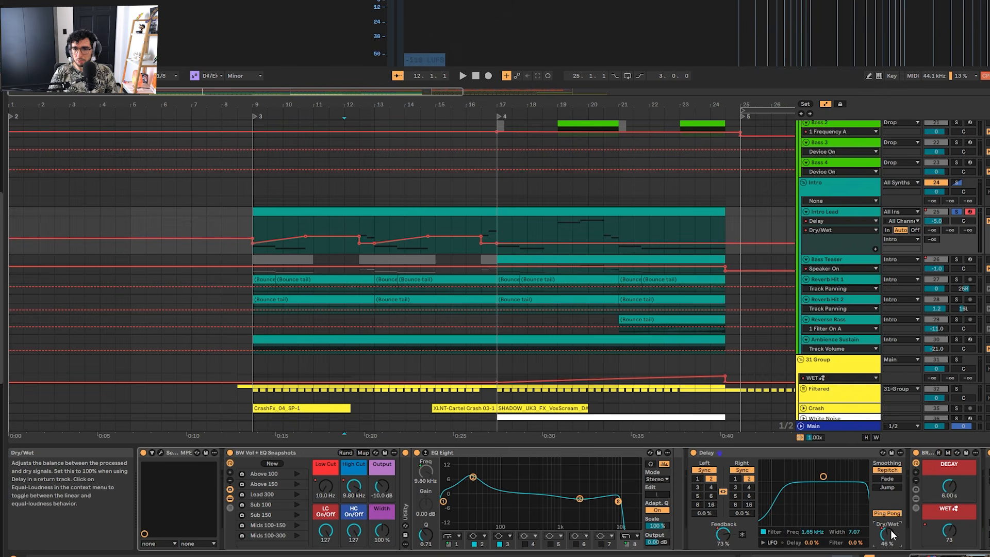
left_click(254, 224)
key("space")
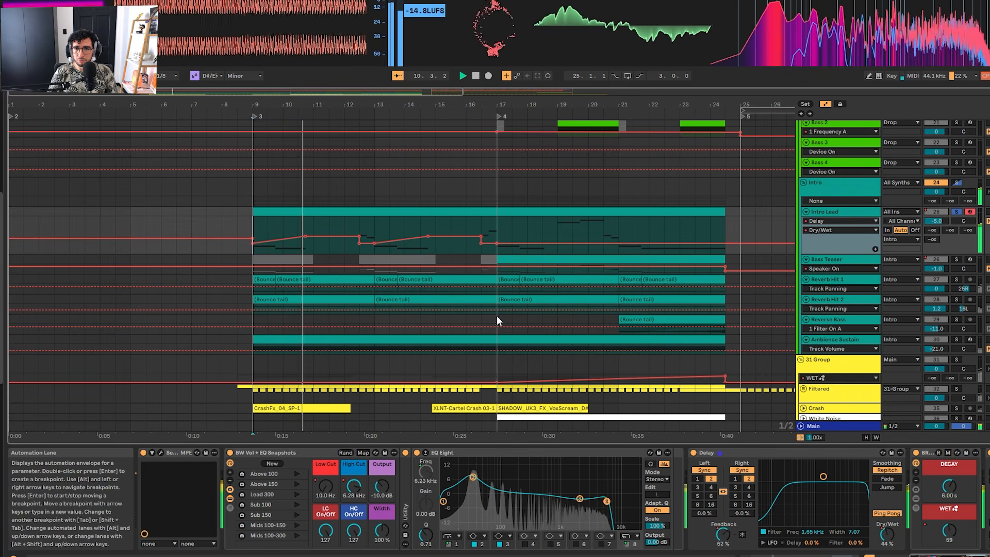
key("space")
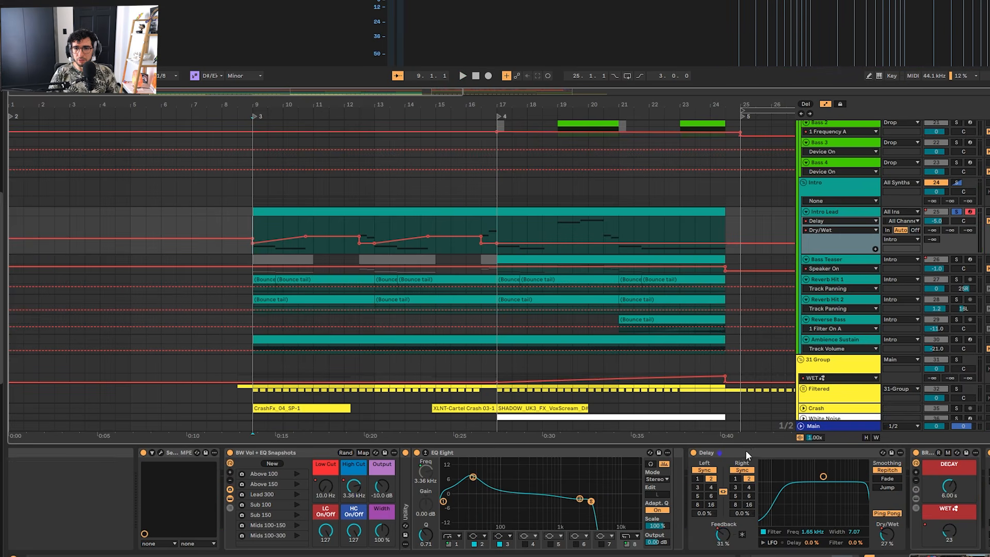
Play the Intro Lead from bar 10 and examine the WET automation of the BRAINWAVEZ reverb rack.
left_click(283, 227)
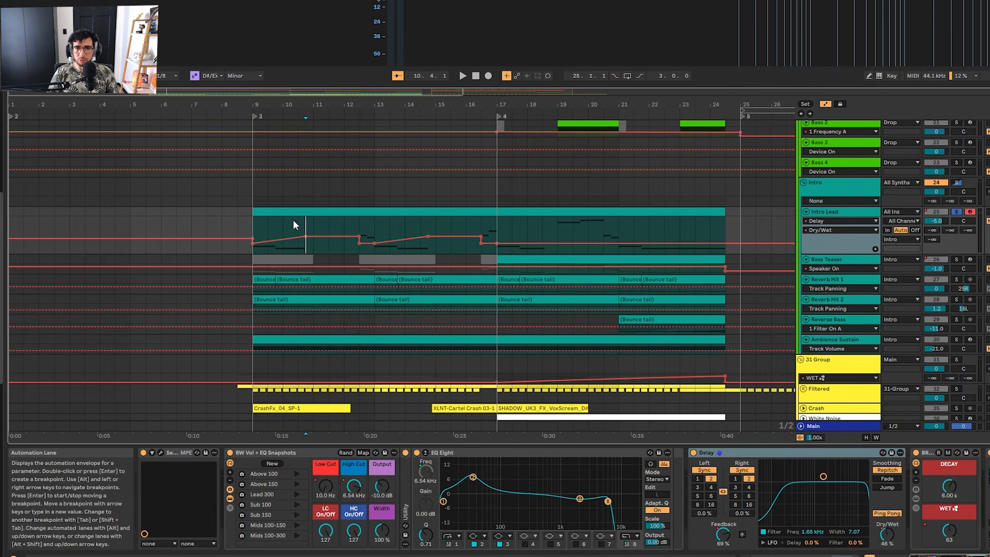
key("space")
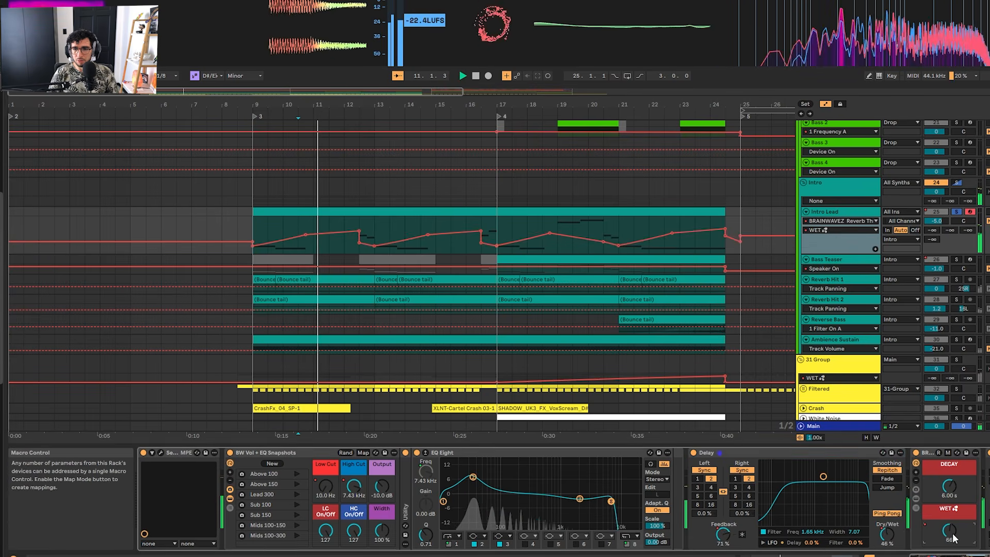
key("a")
key("a")
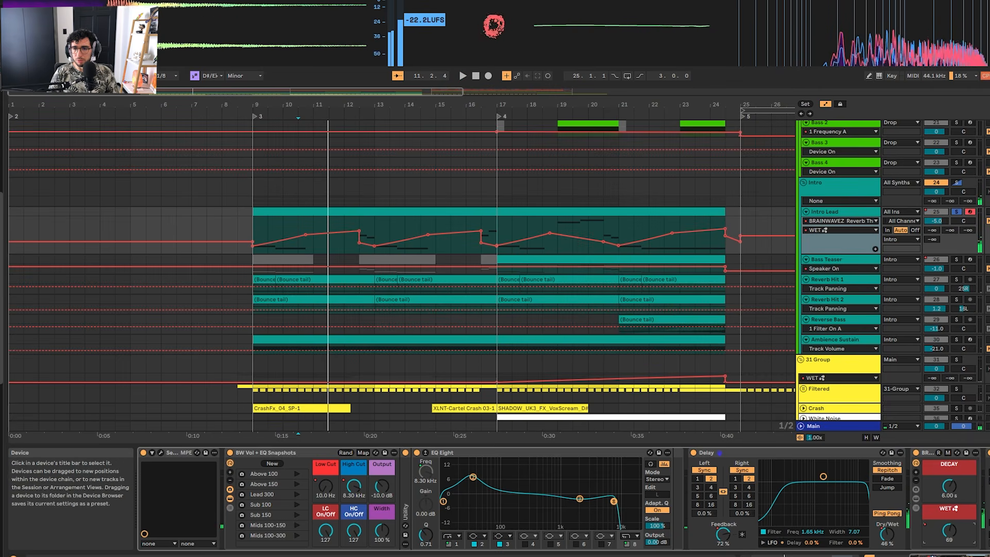
Expand the BRAINWAVEZ reverb rack to inspect its Dry and Wet chains during playback, and collapse it again.
scroll(810, 518, "right", 3)
left_click(827, 508)
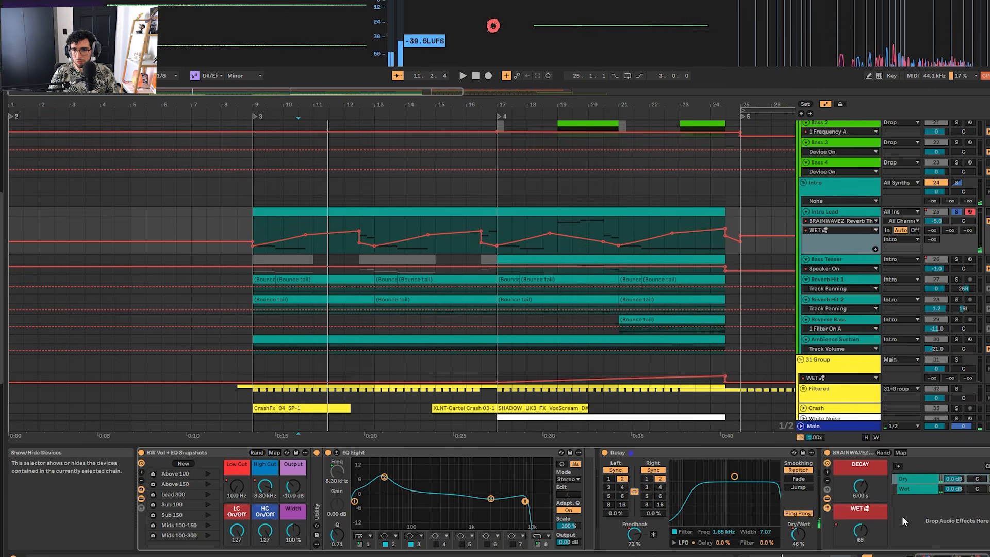
scroll(836, 508, "right", 4)
key("space")
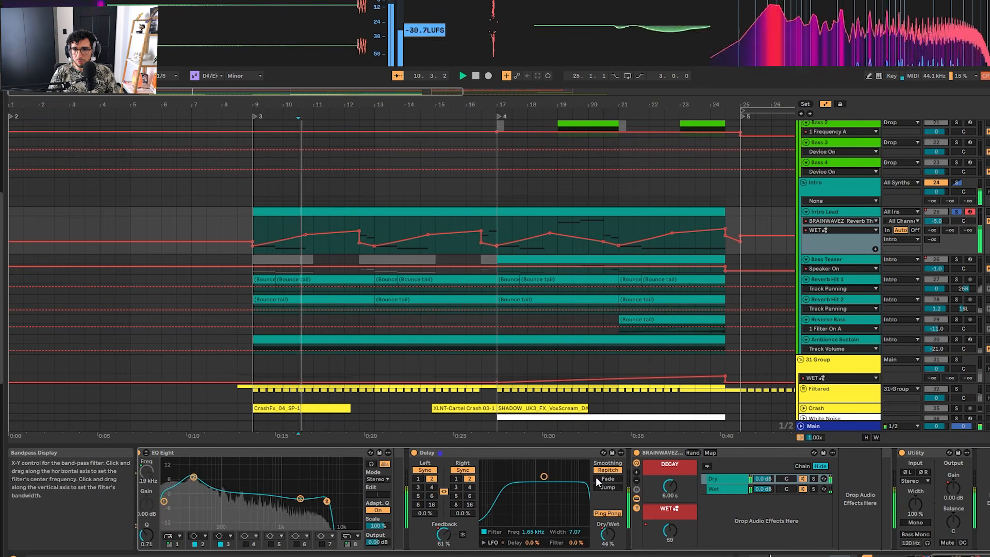
left_click(735, 488)
scroll(380, 496, "right", 5)
left_click(180, 498)
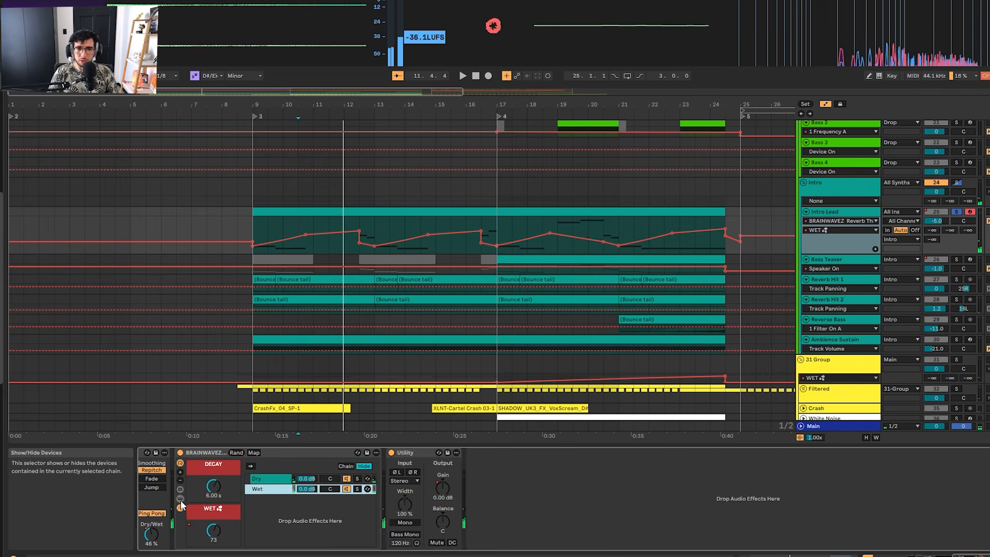
left_click(180, 508)
Show the Utility's Output automation on Intro Lead and examine its curve from bar 19 to the clip's end.
left_click(583, 240)
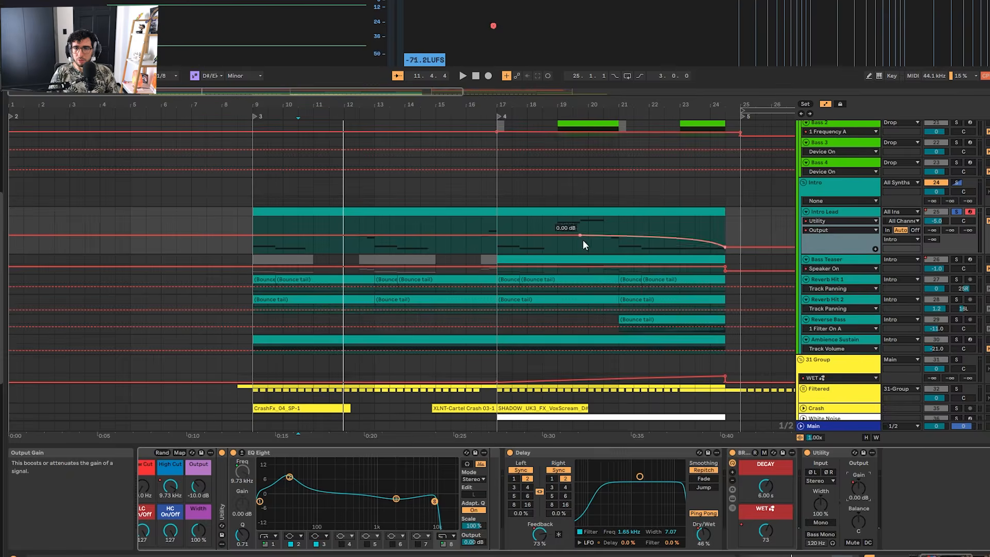
left_click(581, 220)
scroll(552, 236, "right", 2)
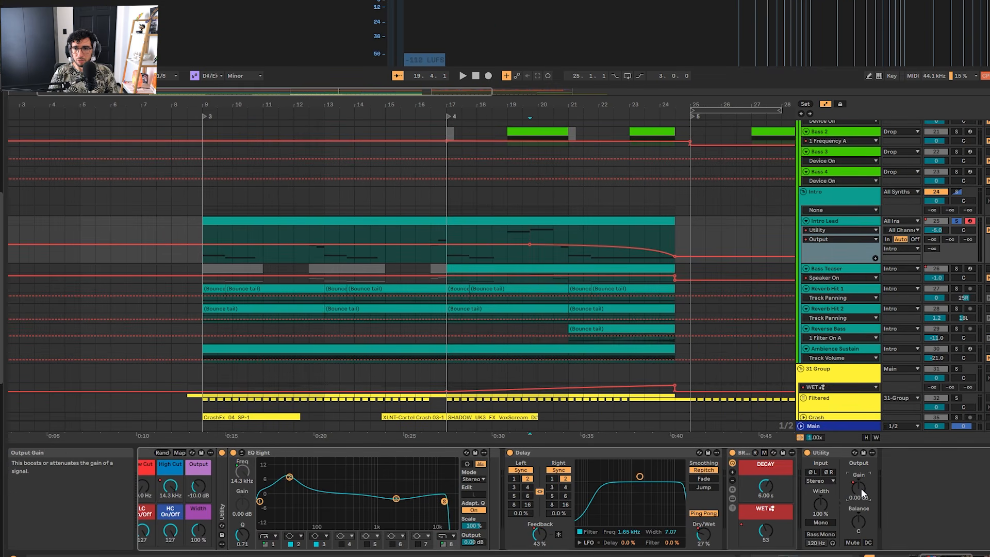
left_click(678, 251)
key("a")
key("a")
scroll(249, 264, "up", 2)
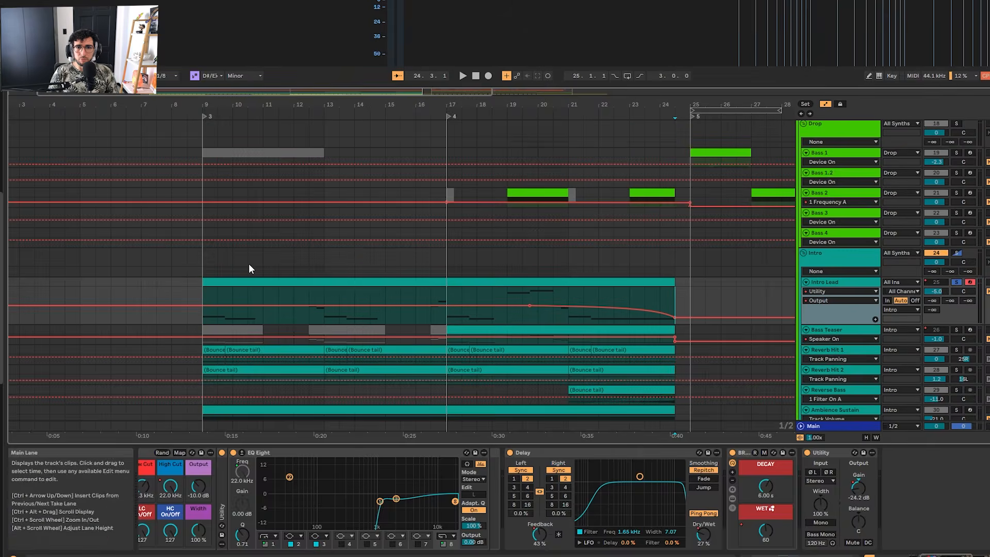
Hide the automation lanes and select the Intro Lead clip that starts at bar 9.
key("a")
scroll(249, 264, "down", 3)
left_click(203, 218)
left_click(216, 198)
scroll(246, 238, "up", 2)
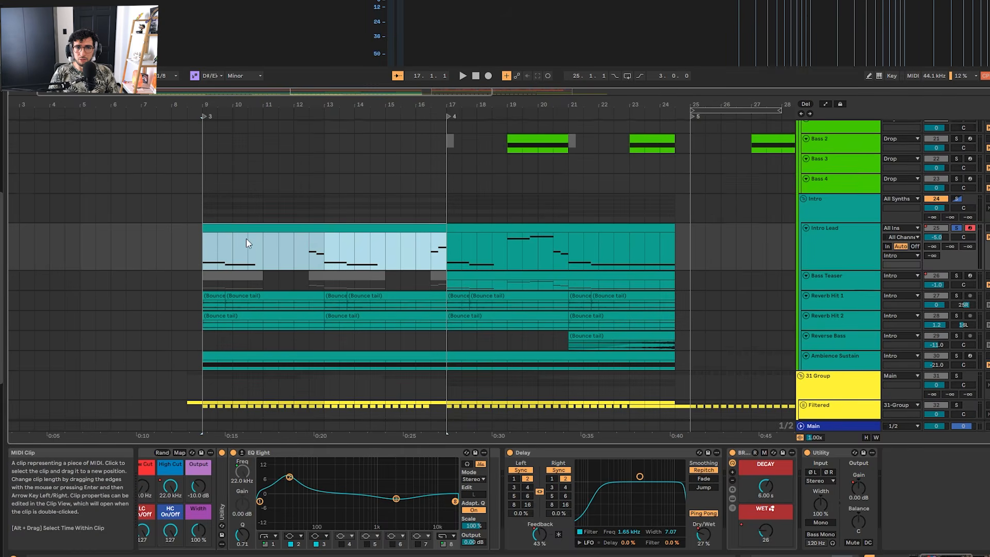
Unfold the Reverb Hit 1 track, solo it, and play its first bounced clip from bar 9.
scroll(253, 248, "down", 3)
scroll(253, 247, "down", 2)
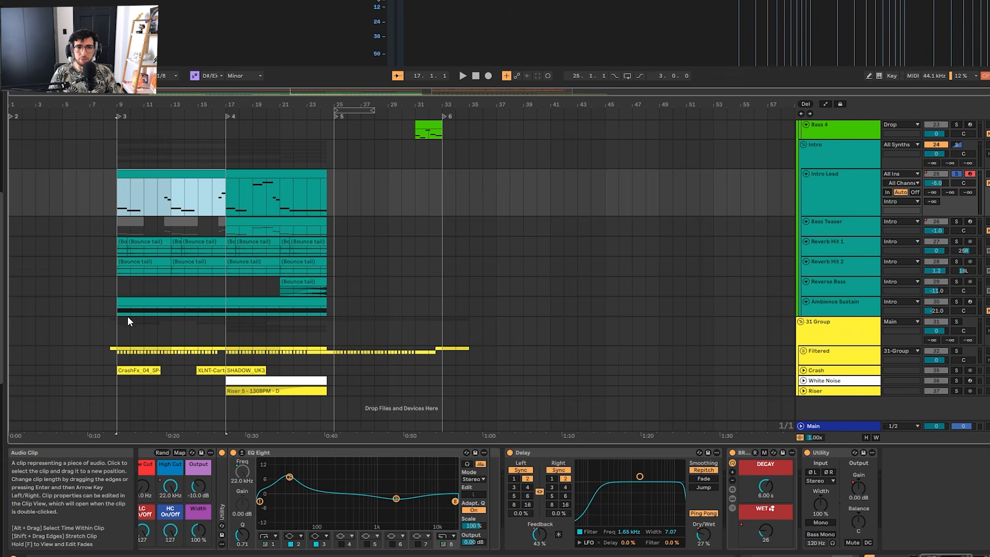
scroll(301, 248, "up", 3)
scroll(304, 251, "up", 3)
scroll(304, 252, "down", 1)
scroll(304, 251, "up", 1)
key("z")
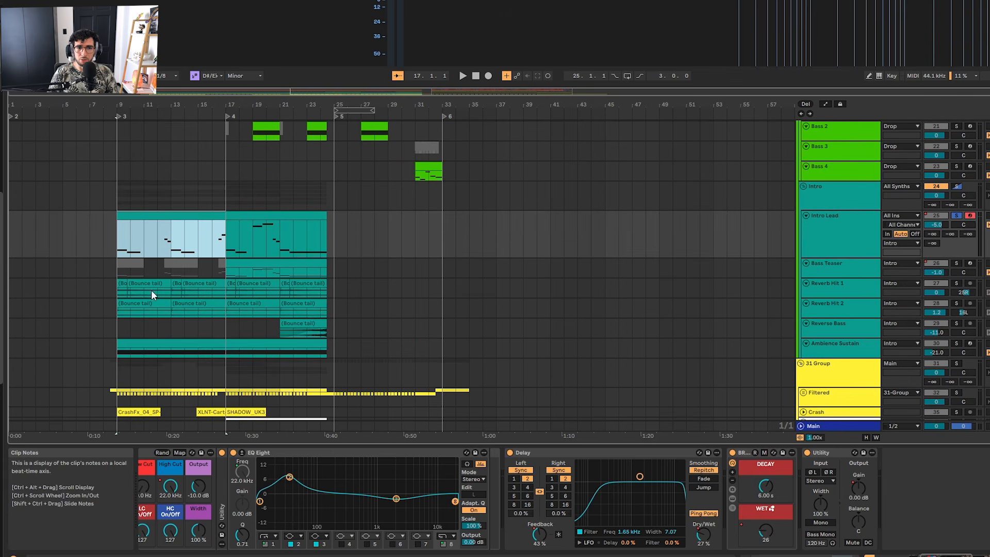
left_click(104, 287)
left_click(133, 289)
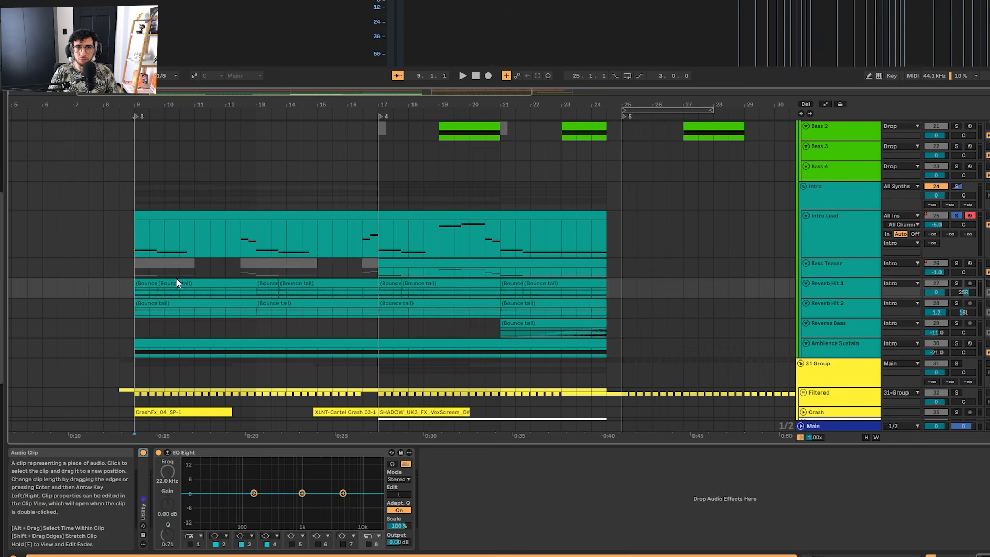
left_click(836, 294)
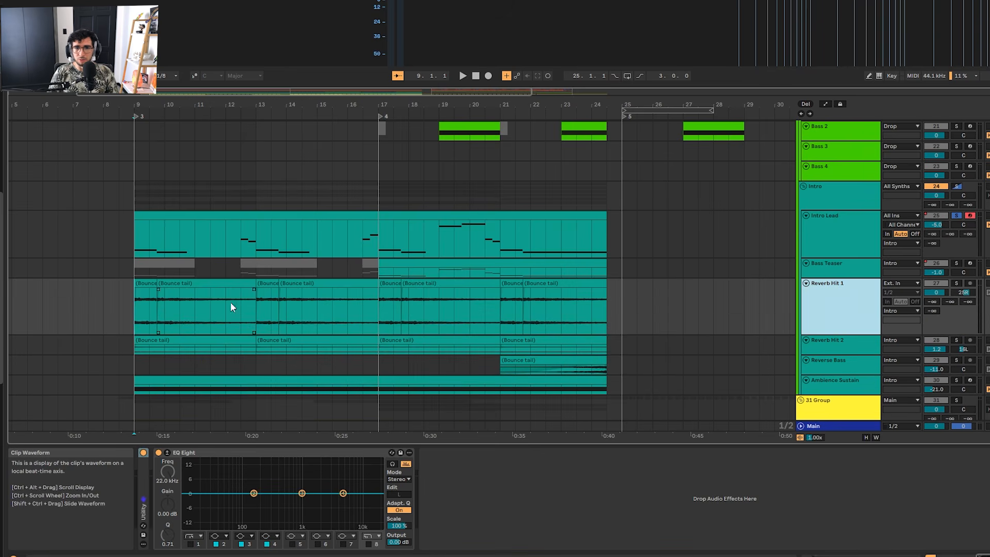
left_click(141, 289)
key("space")
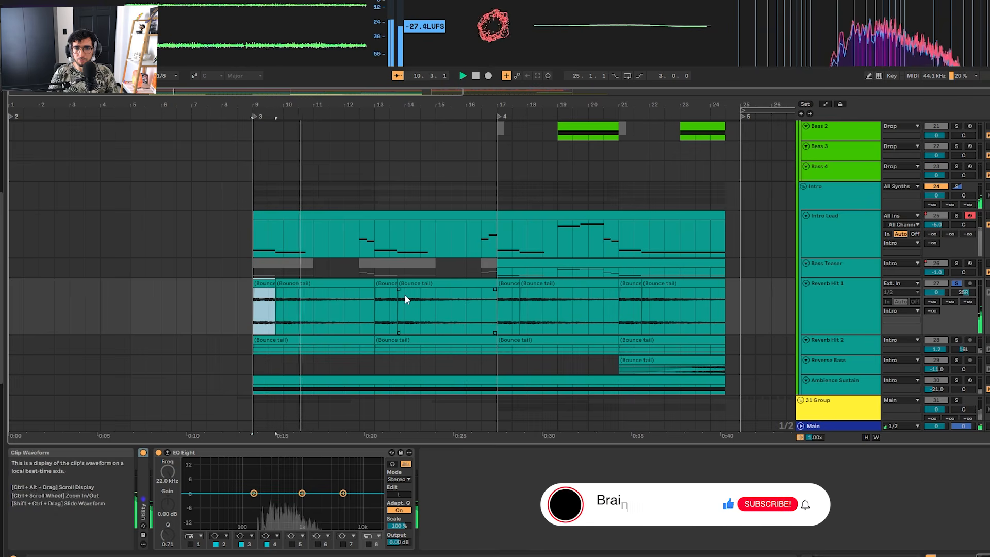
Review the Reverb Hit 1 bounces and tails at bars 9 and 13, select the whole row, and play it from bar 9.
left_click(373, 281)
left_click(384, 283)
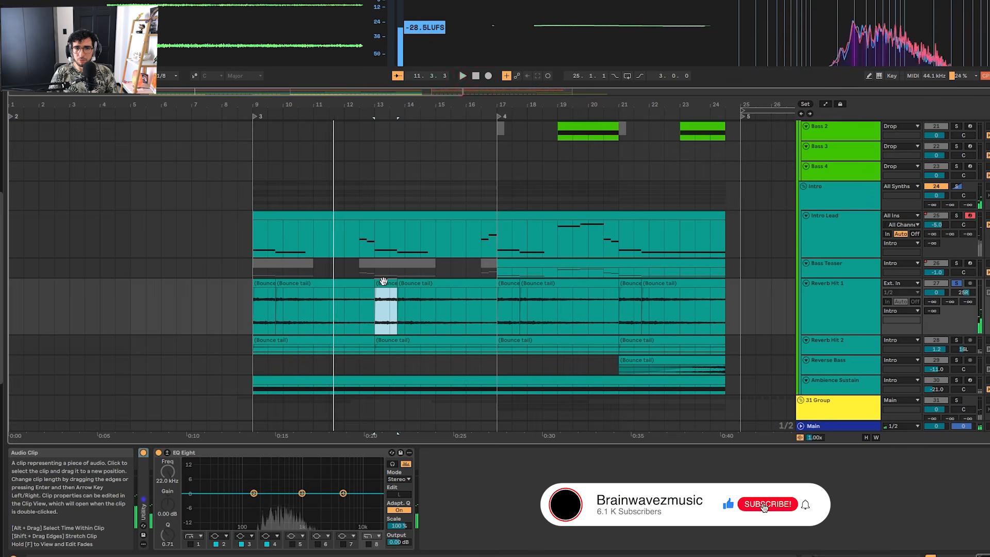
left_click(433, 283)
key("space")
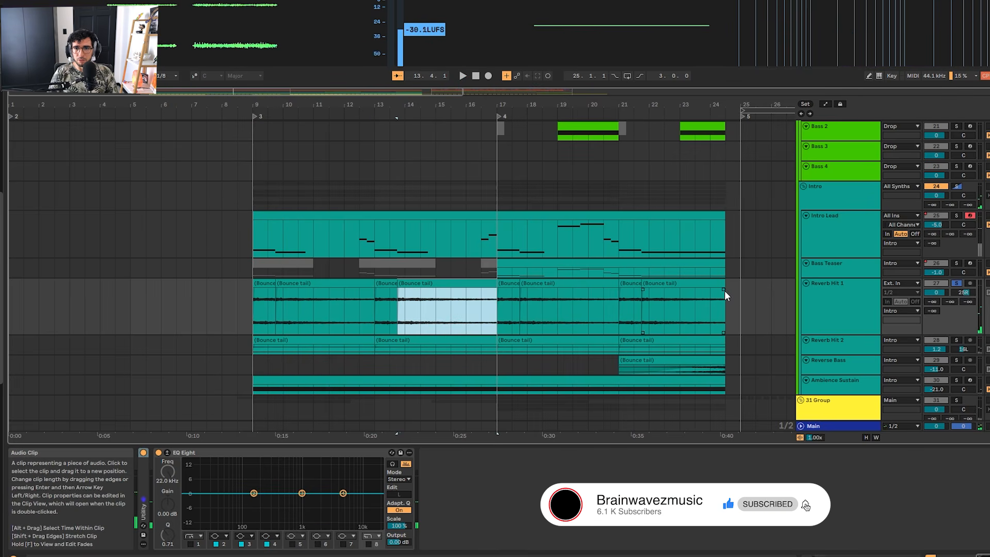
left_click_drag(737, 293, 257, 284)
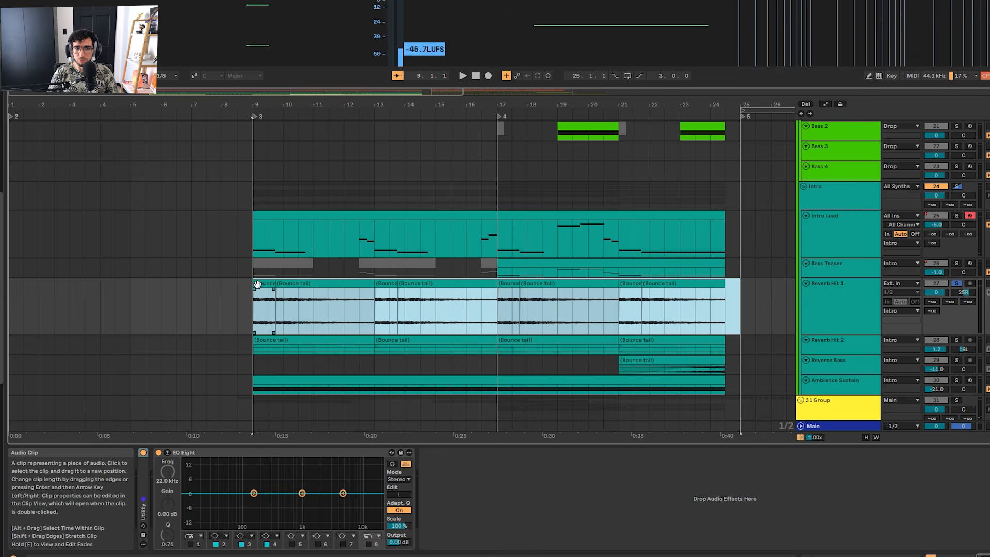
left_click(257, 284)
key("space")
key("space")
left_click(280, 283)
left_click(264, 283)
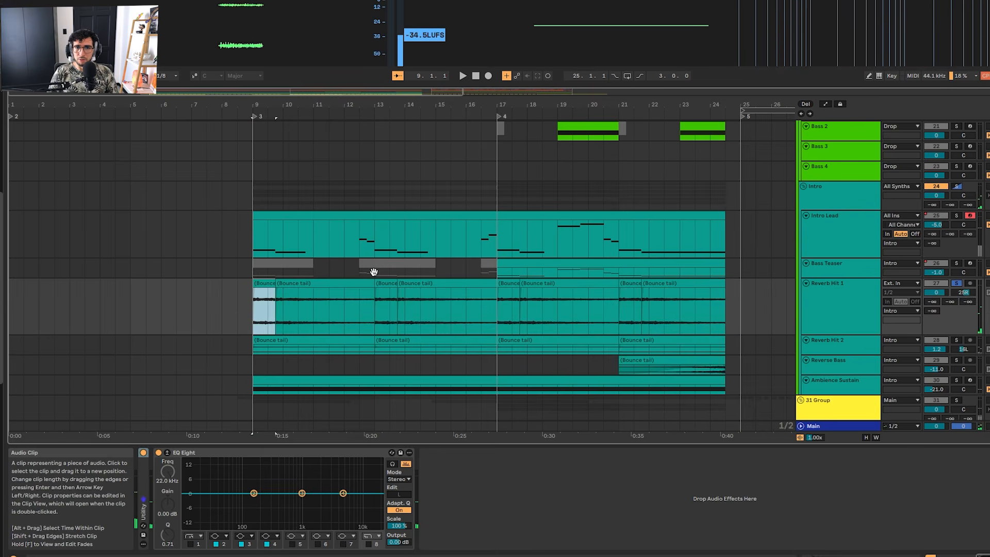
Find the source clips on Bass 1 at bars 9 and 25, and play the bar 25 clip with Bass 1 soloed.
scroll(691, 243, "up", 5)
scroll(671, 233, "right", 4)
left_click(661, 223)
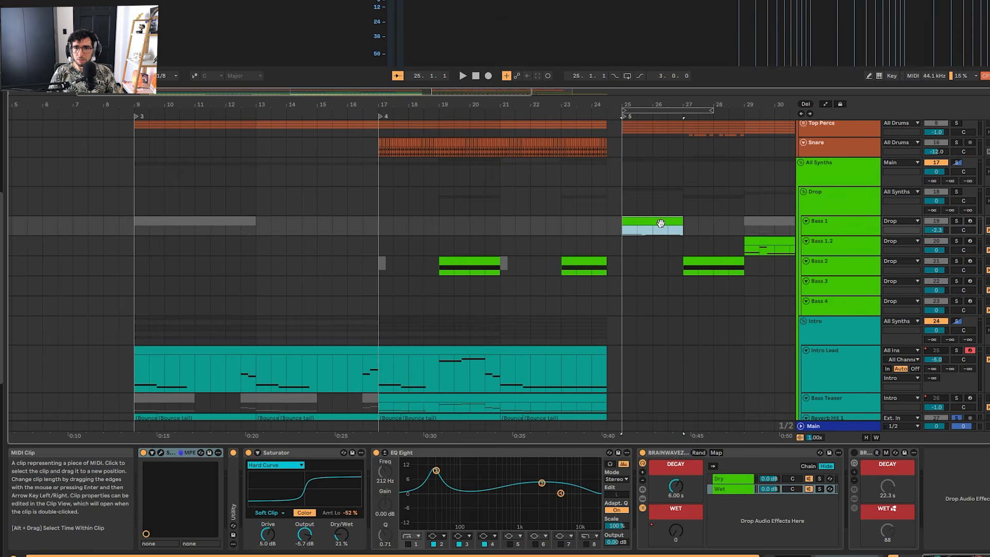
left_click(218, 222)
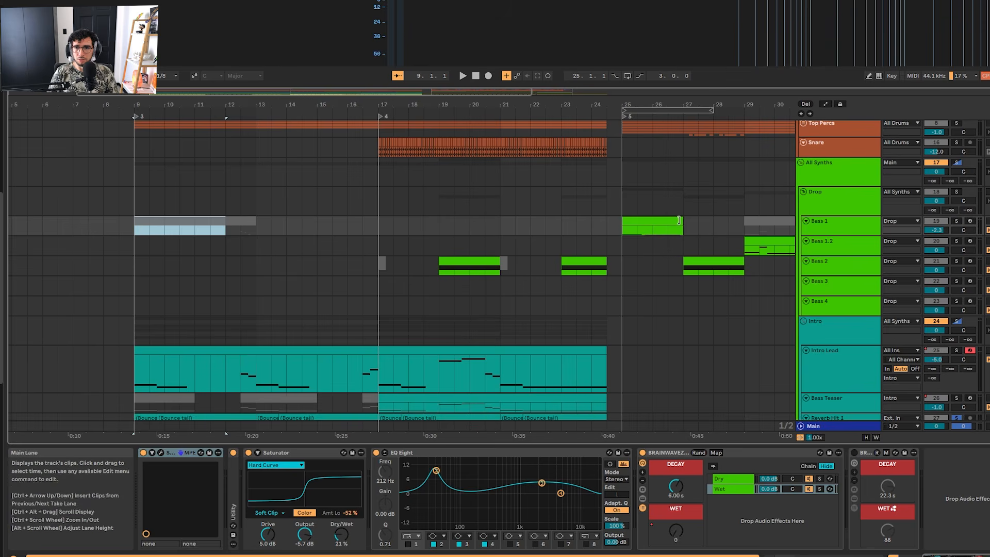
left_click(674, 221)
key("s")
key("space")
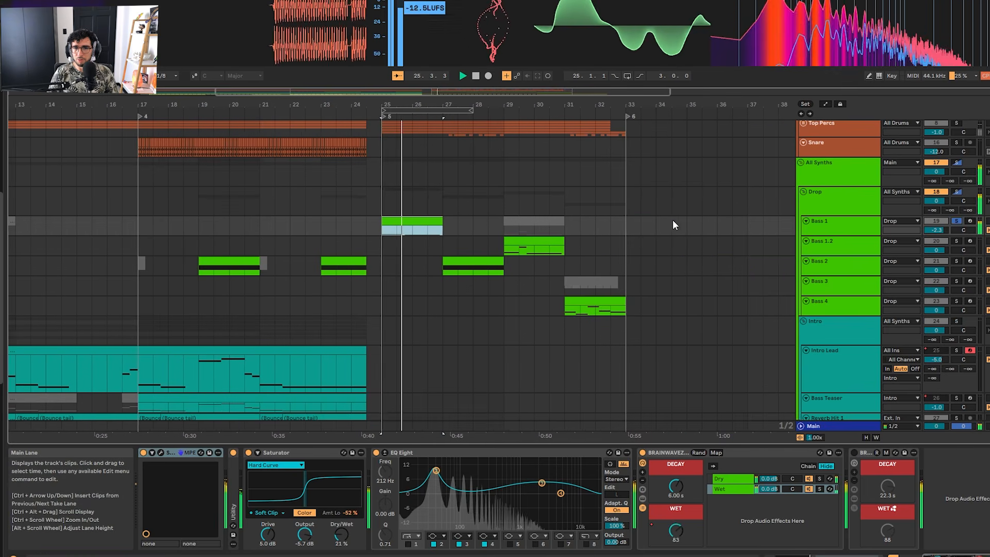
key("space")
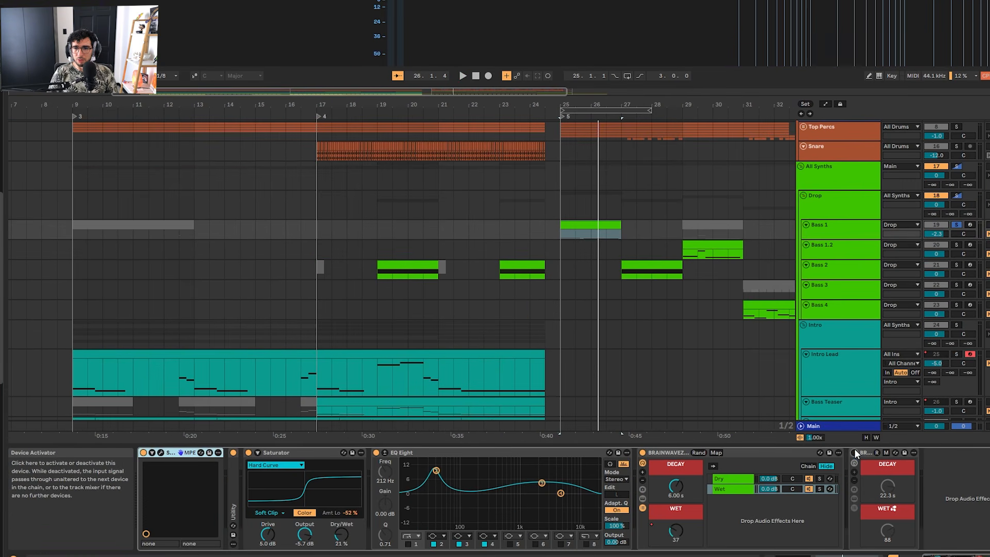
Switch on Bass 1's second BRAINWAVEZ reverb rack, play the bar 25 clip, and compare it with the deactivated clip at bar 9.
left_click(855, 452)
key("space")
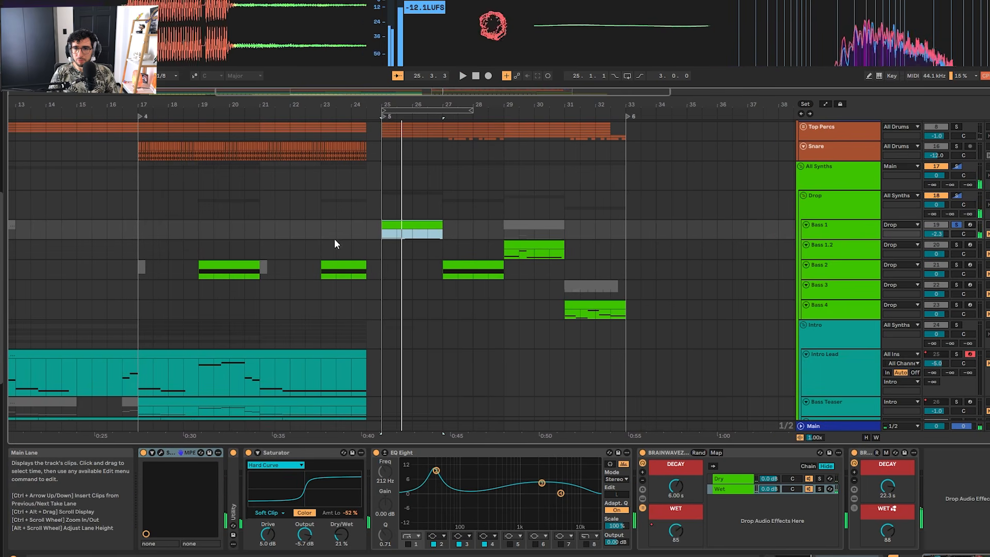
left_click_drag(307, 234, 497, 240)
scroll(497, 242, "down", 3)
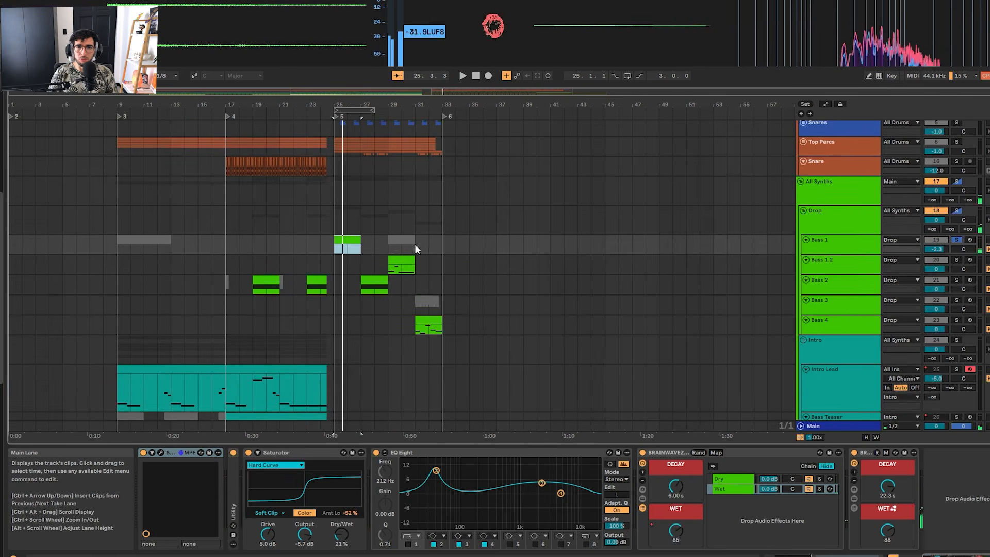
scroll(144, 240, "up", 3)
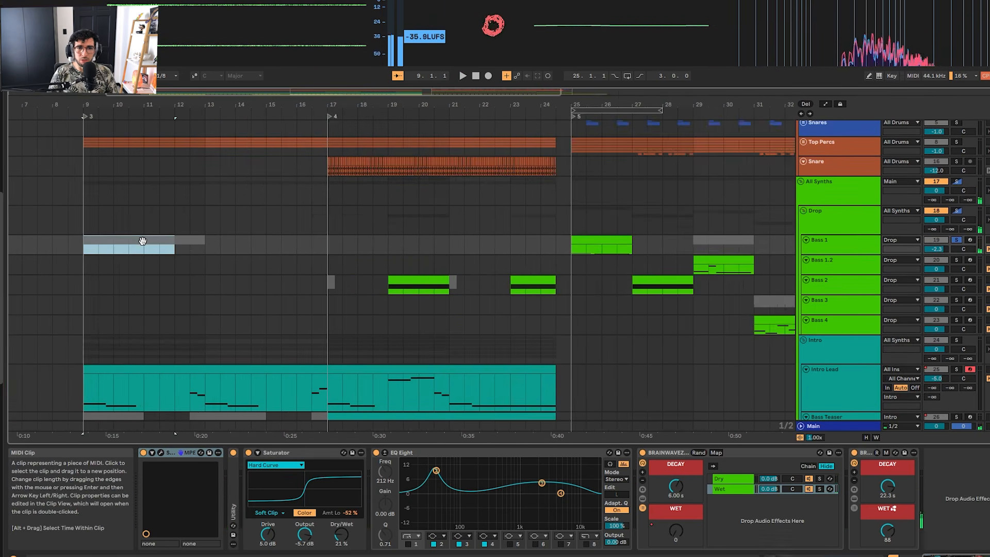
left_click(612, 242)
Copy the Bass 1 clip from bar 25 to bar 41 and shorten the copy to a single beat.
scroll(367, 237, "down", 3)
left_click(347, 240)
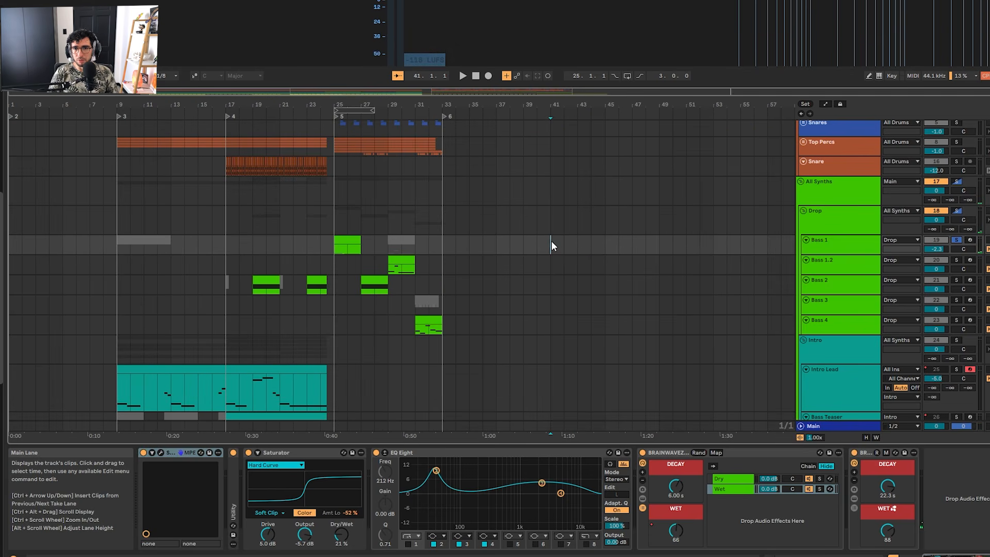
key("ctrl+v")
scroll(567, 240, "up", 3)
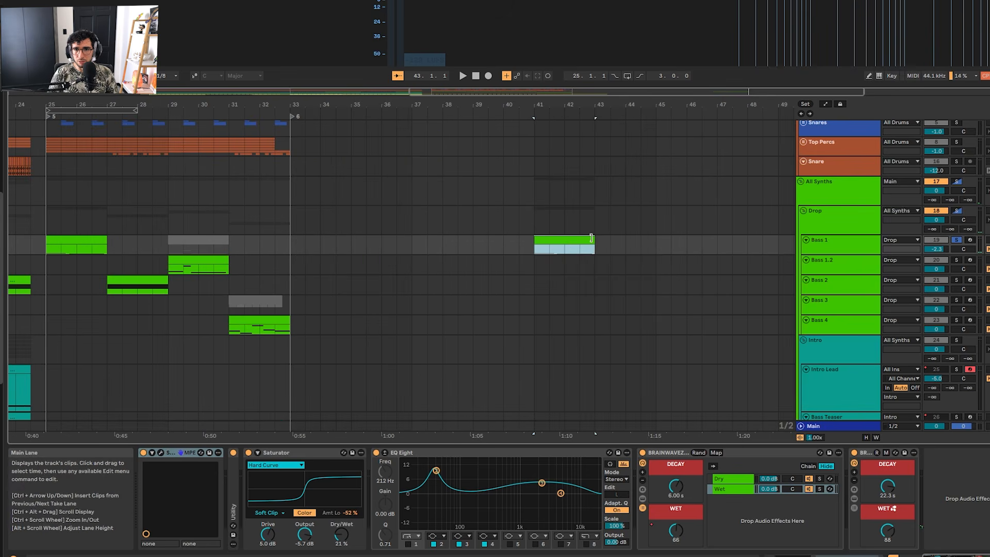
left_click_drag(592, 239, 550, 238)
scroll(538, 239, "up", 5)
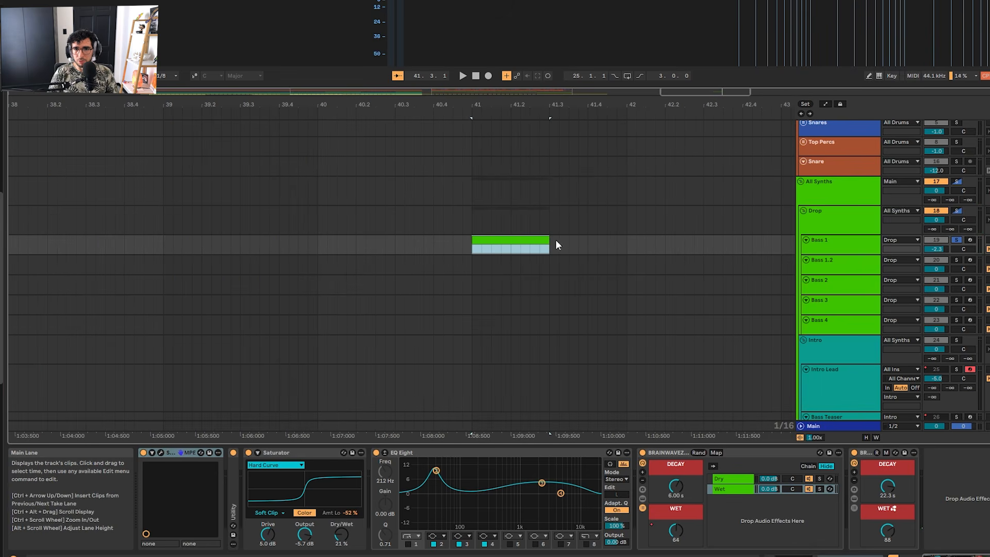
Enable the second reverb rack on Bass 1, fold the first one, and play the short clip at bar 41 with its tail.
left_click(854, 453)
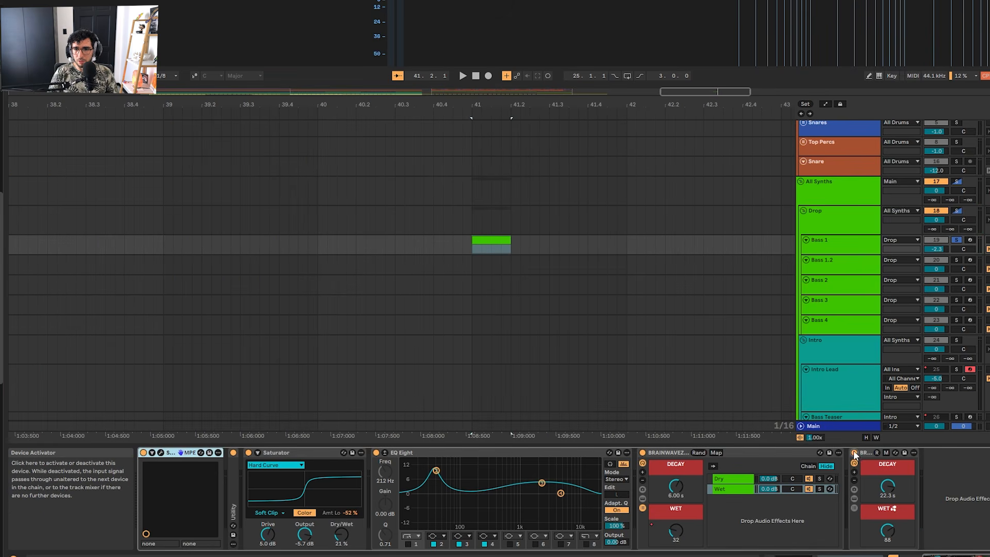
double_click(647, 453)
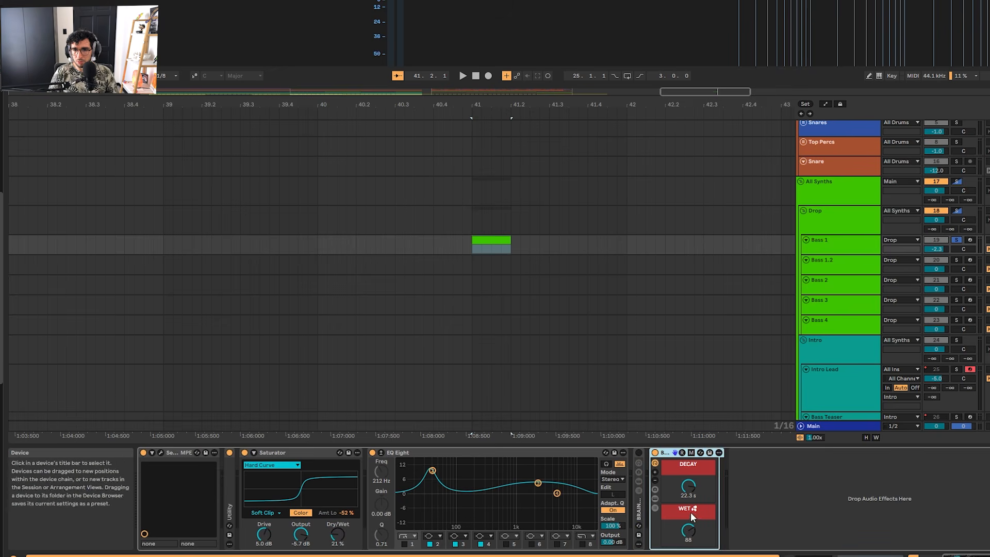
left_click(694, 486)
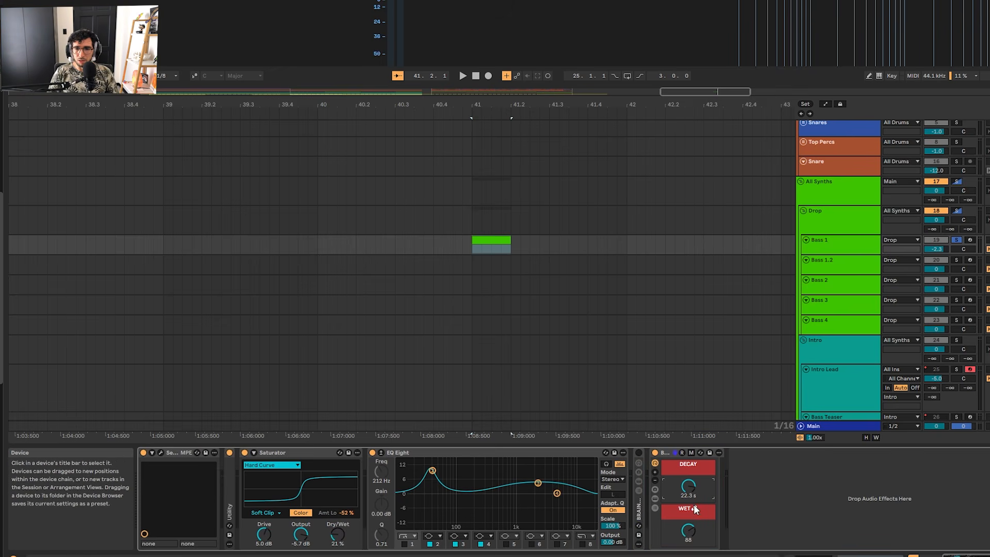
left_click_drag(489, 243, 489, 286)
key("space")
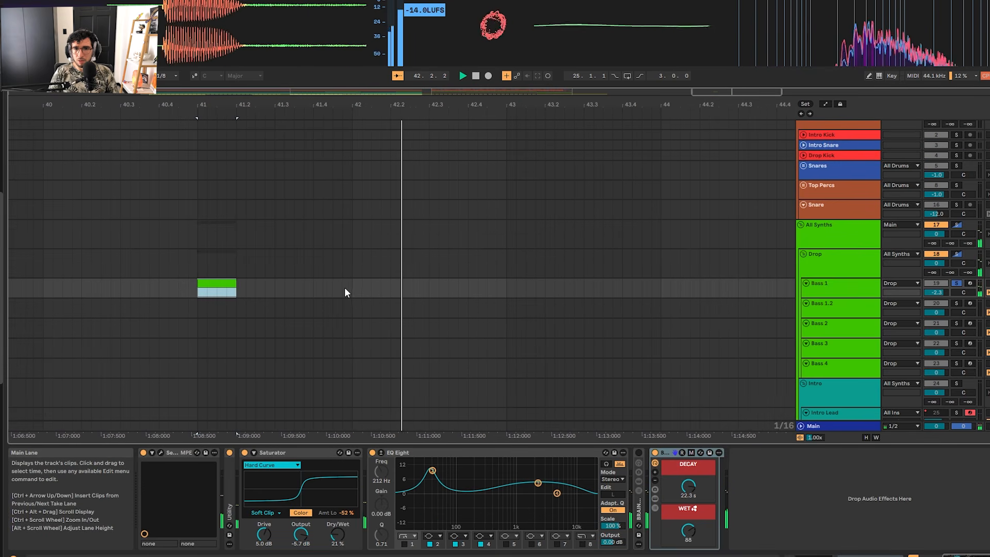
key("space")
Select the Bass 1 time range from bar 41 to bar 45, covering the short clip and the space for its tail.
scroll(367, 294, "down", 5)
left_click_drag(338, 290, 490, 293)
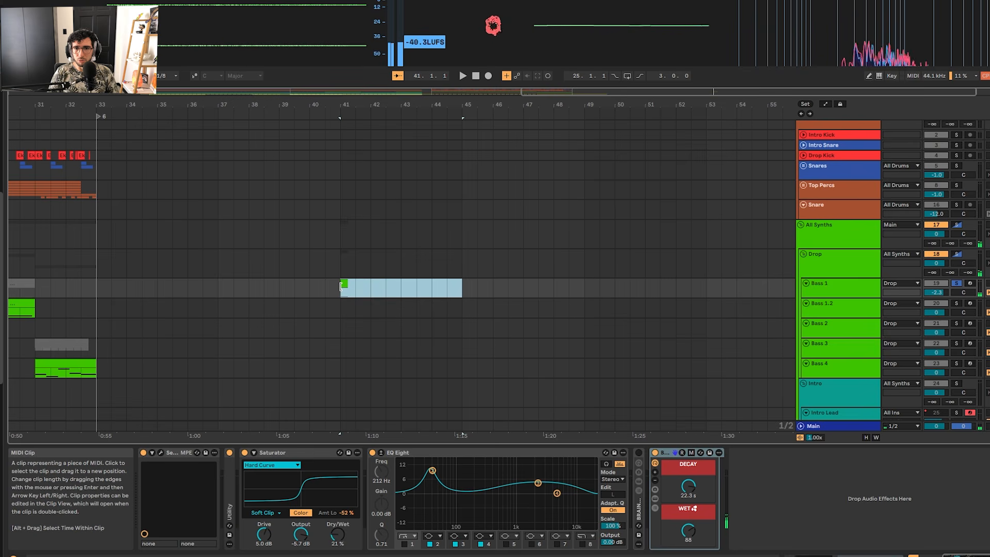
left_click_drag(467, 289, 467, 289)
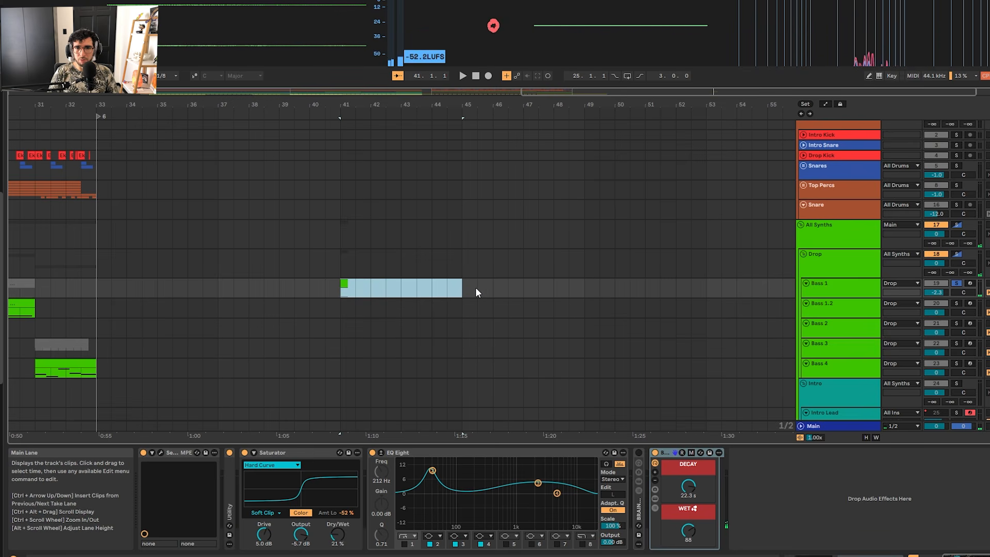
left_click(835, 288)
Paste the copied Bass 1 range as bounced audio onto the Reverb Hit 1 track at bar 39.
scroll(719, 292, "down", 3)
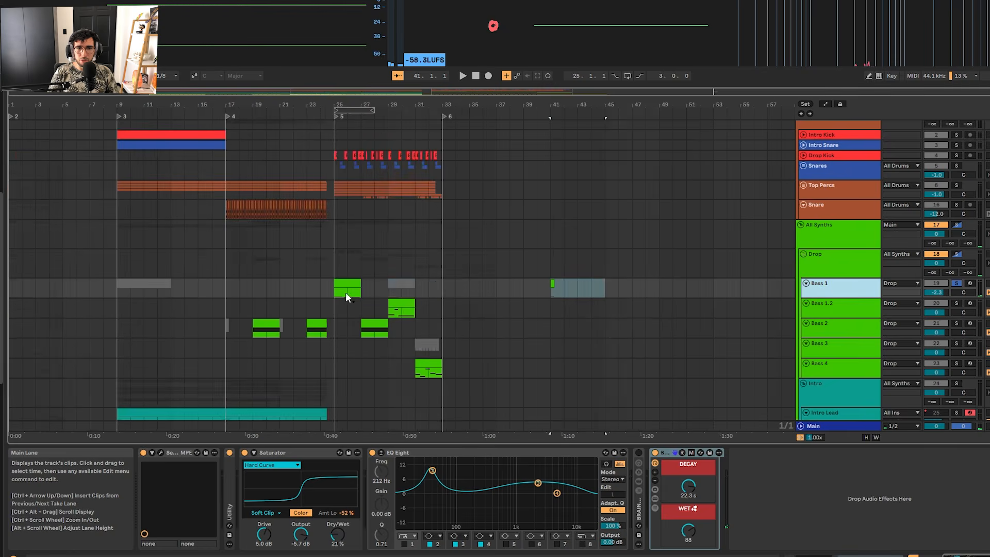
scroll(204, 311, "up", 3)
scroll(248, 283, "down", 5)
scroll(293, 259, "up", 3)
scroll(292, 259, "down", 3)
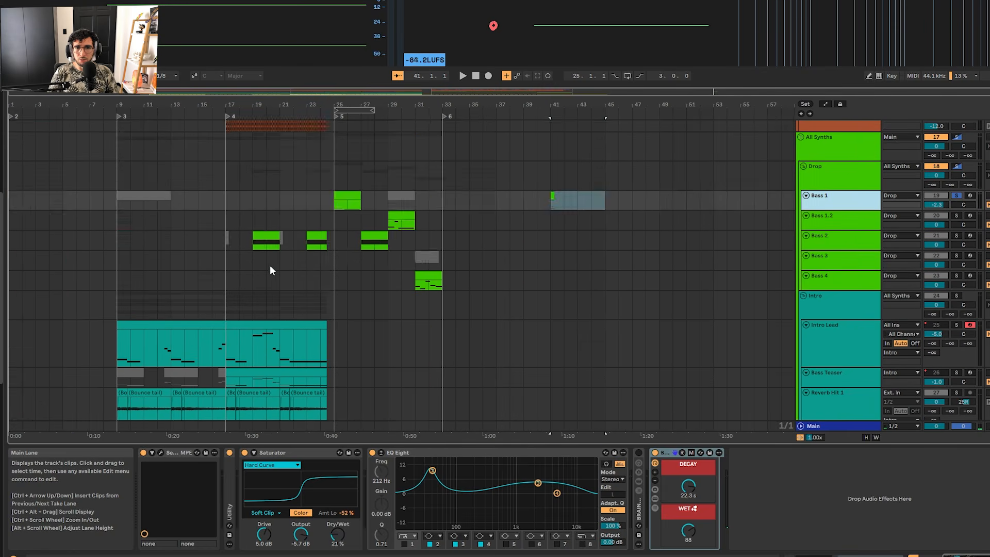
scroll(270, 265, "down", 4)
left_click(77, 301)
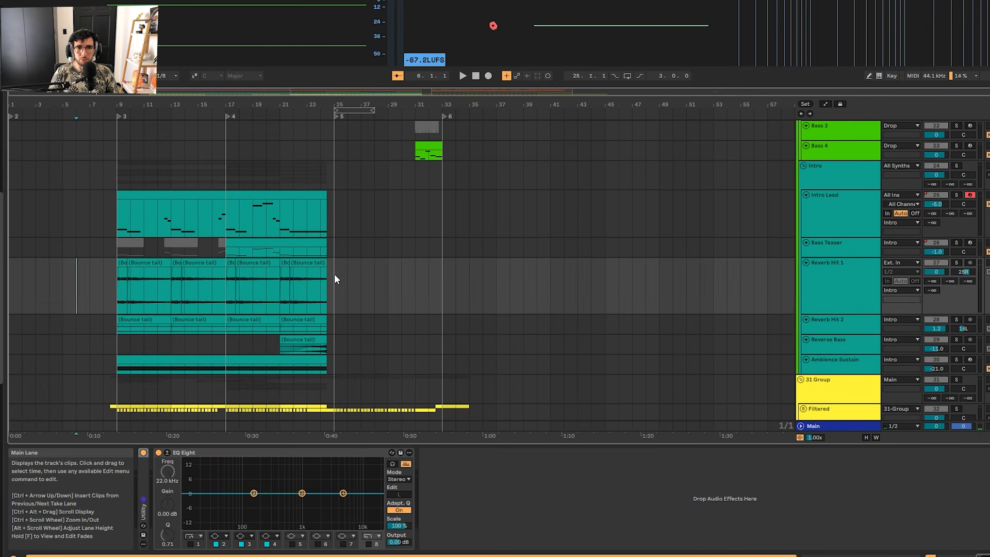
right_click(528, 274)
left_click(572, 355)
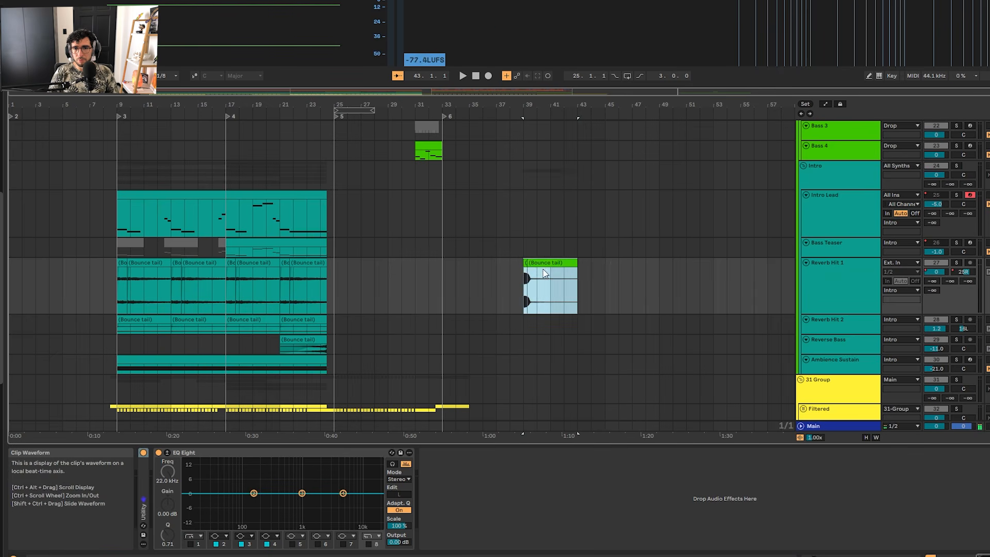
Extend the new bounced clip over its tail to about bar 43.2 and play it with Reverb Hit 1 soloed.
scroll(534, 271, "up", 5)
left_click(479, 263)
scroll(464, 279, "right", 3)
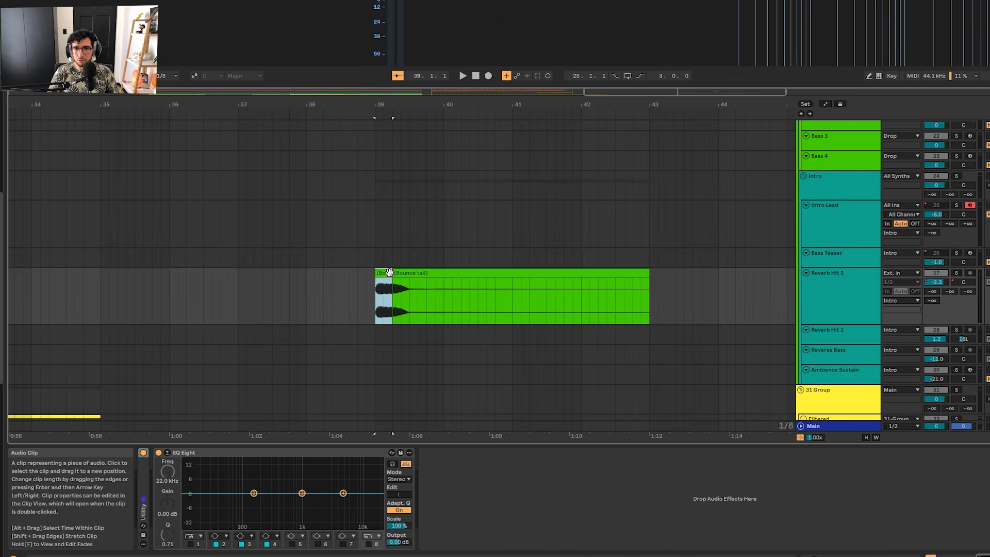
left_click_drag(391, 273, 673, 271)
key("s")
key("space")
scroll(602, 272, "left", 1)
scroll(640, 270, "right", 1)
key("space")
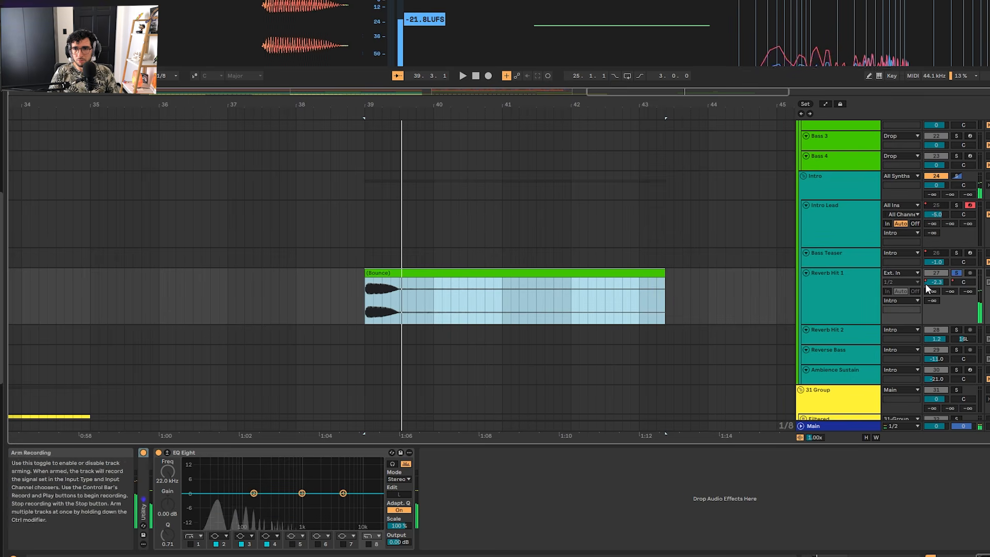
Set Reverb Hit 1's track volume to 6.0 dB and the bounced clip's gain to 9.8 dB, checking the level in playback.
left_click_drag(930, 283, 930, 253)
double_click(400, 274)
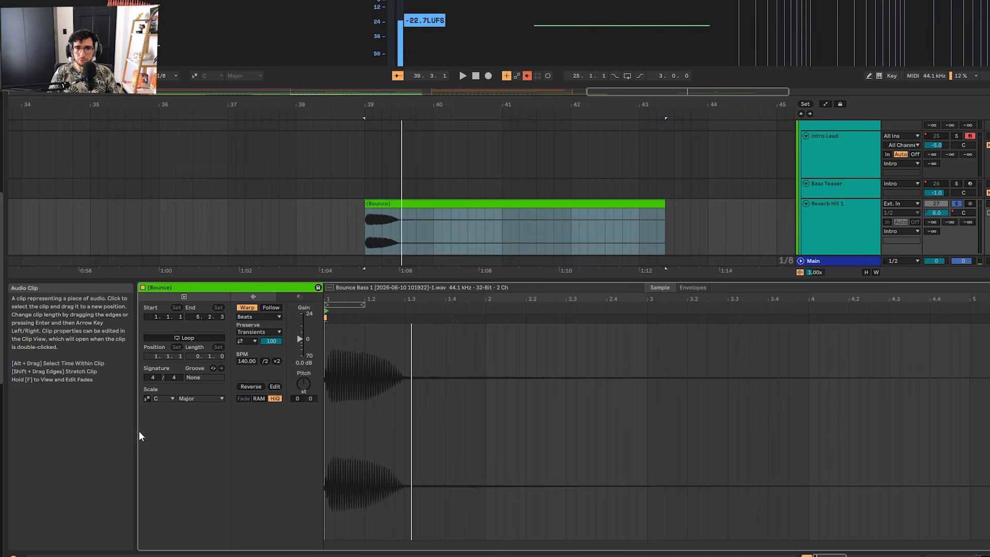
left_click_drag(297, 364, 297, 330)
key("space")
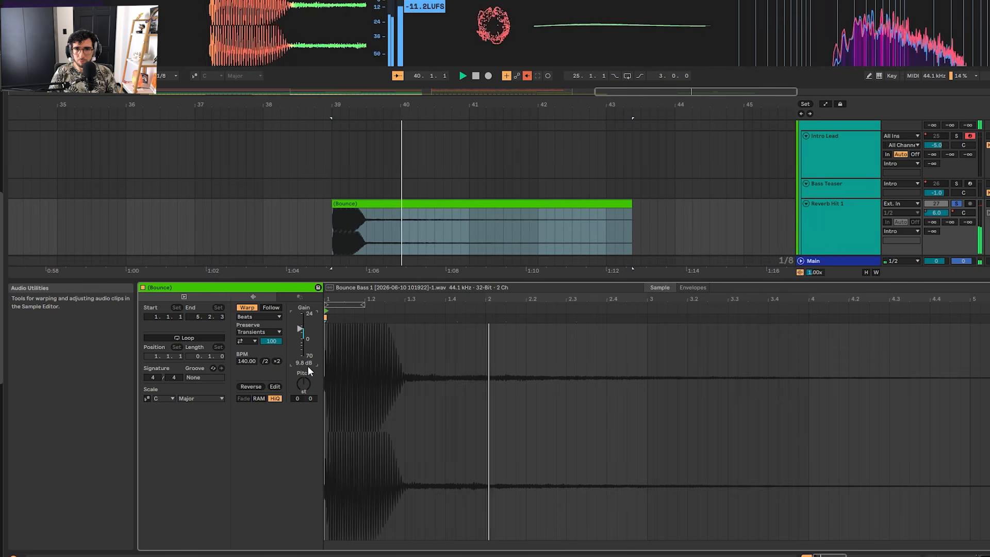
key("space")
Trim the start of the bounced clip to 39.3, cutting off the bass hit and keeping only the reverb tail.
left_click(292, 206)
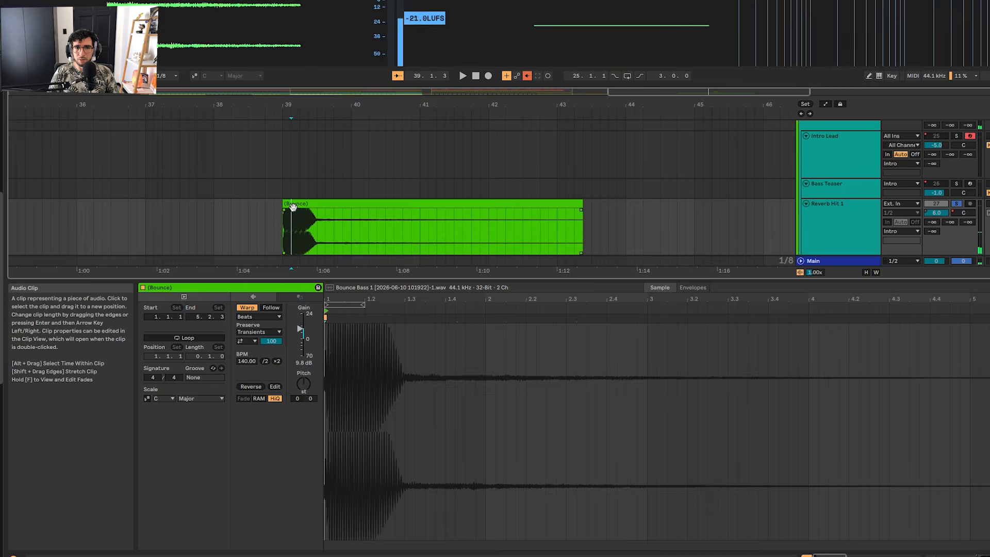
key("plus")
key("plus")
left_click_drag(271, 203, 351, 202)
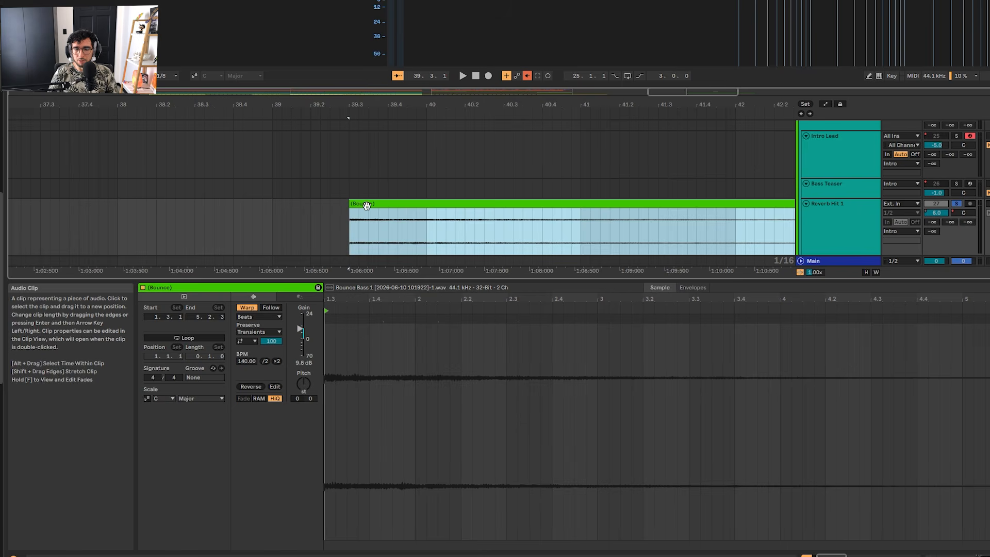
Inspect the original Reverb Hit 1 bounces at bar 9 and switch back to the track's device chain.
scroll(366, 205, "down", 6)
left_click(105, 212)
scroll(122, 206, "up", 2)
left_click(120, 206)
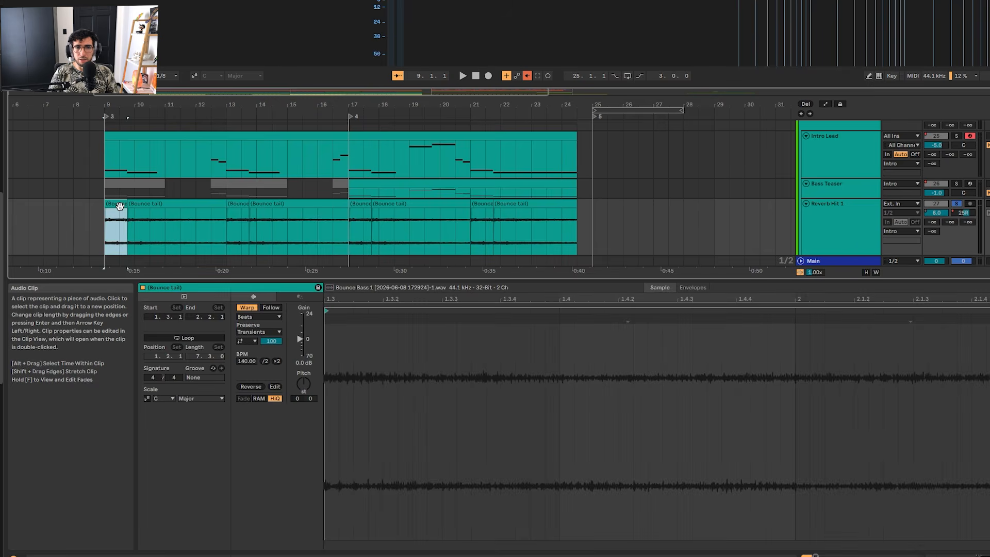
key("shift+Tab")
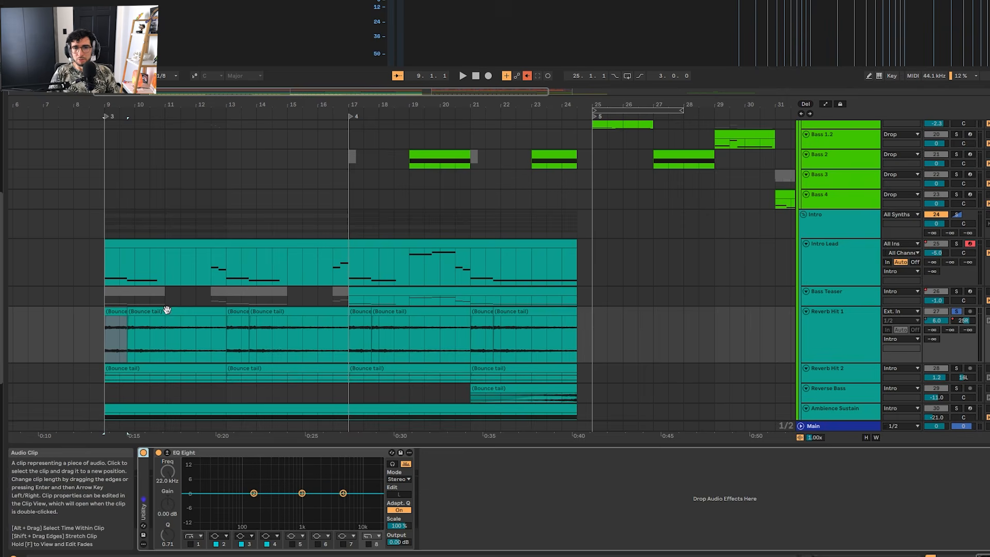
scroll(119, 311, "left", 5)
key("space")
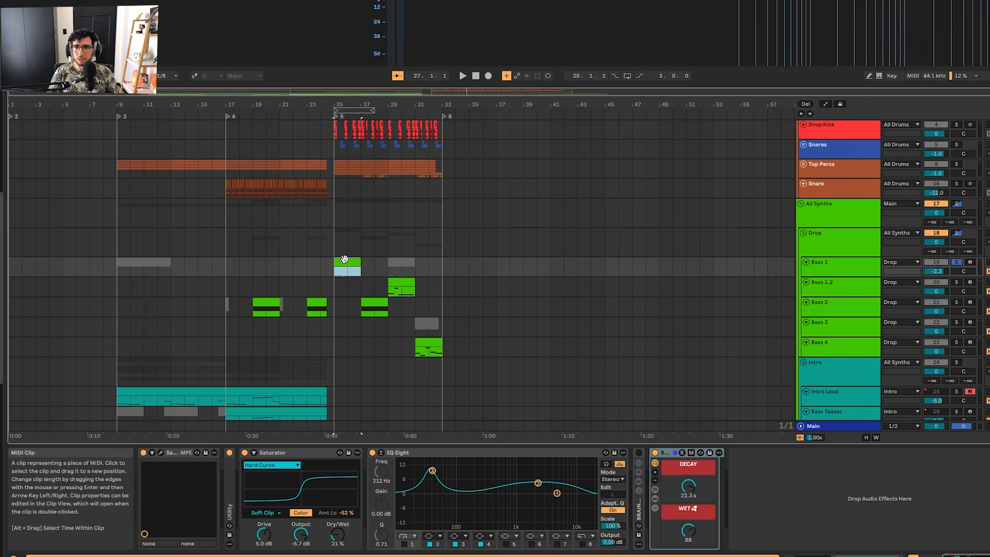
Compare the bass clips with the intro's reverb layers and select the first Reverb Hit 1 clip at bar 9.
scroll(344, 259, "up", 3)
scroll(256, 275, "left", 2)
scroll(289, 268, "down", 5)
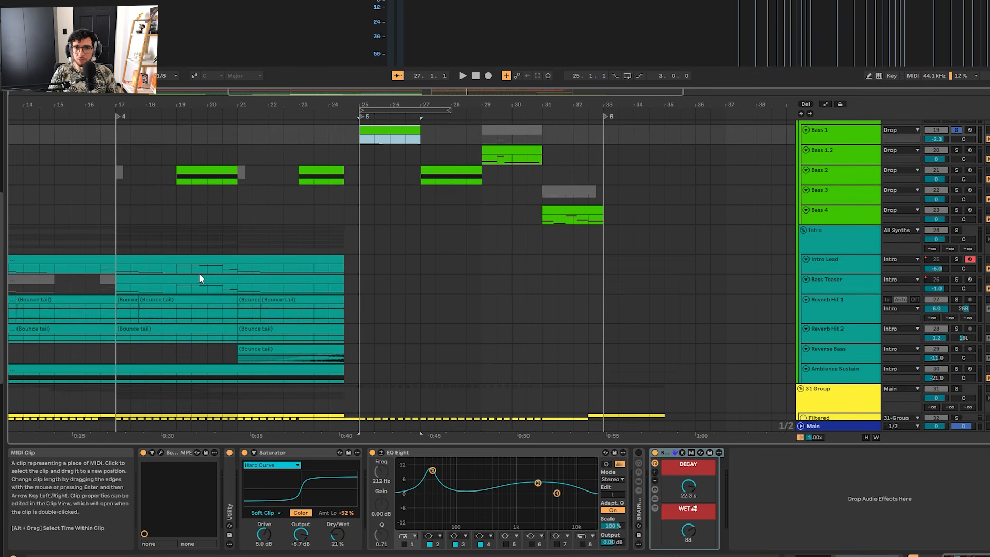
scroll(449, 250, "left", 5)
scroll(363, 255, "down", 2)
left_click(32, 284)
scroll(194, 272, "left", 4)
scroll(193, 272, "down", 1)
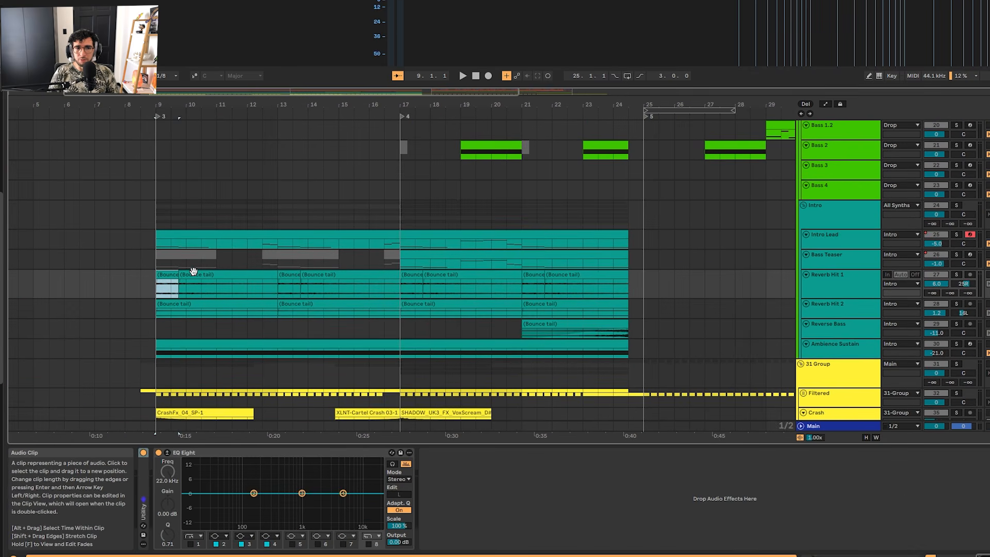
Select the first Reverb Hit 2 clip at bar 9, enlarge its track lane and audition it in solo.
left_click(202, 305)
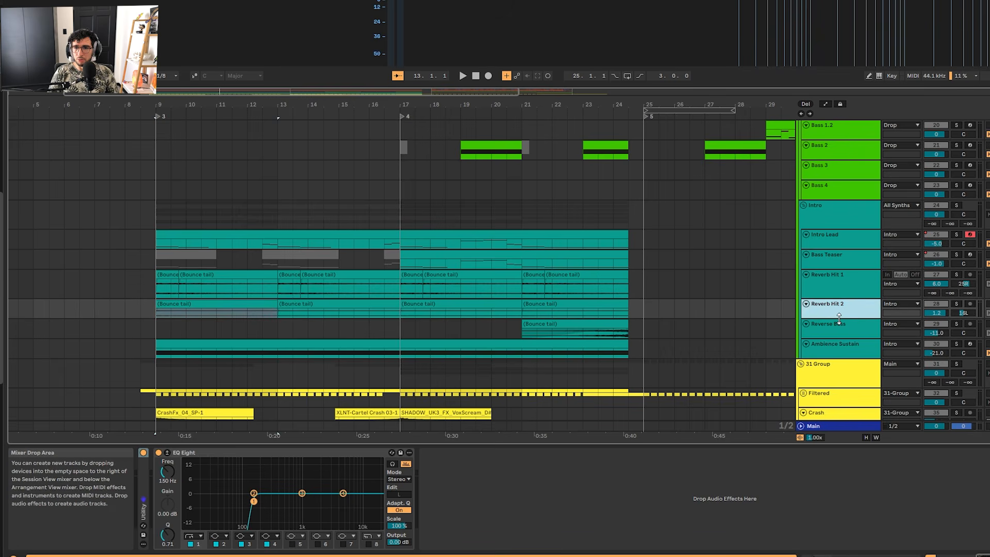
left_click_drag(839, 317, 839, 346)
key("space")
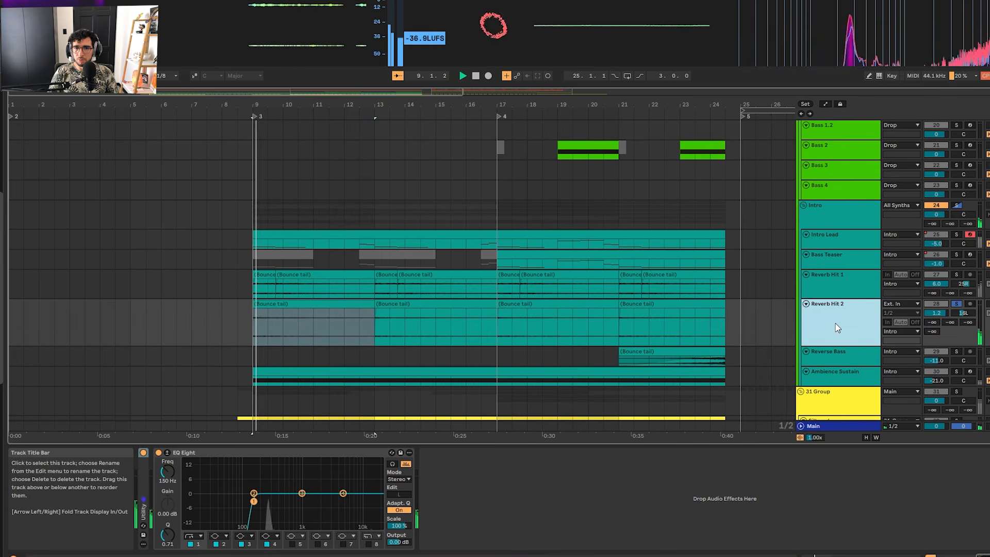
key("space")
left_click_drag(638, 324, 548, 324)
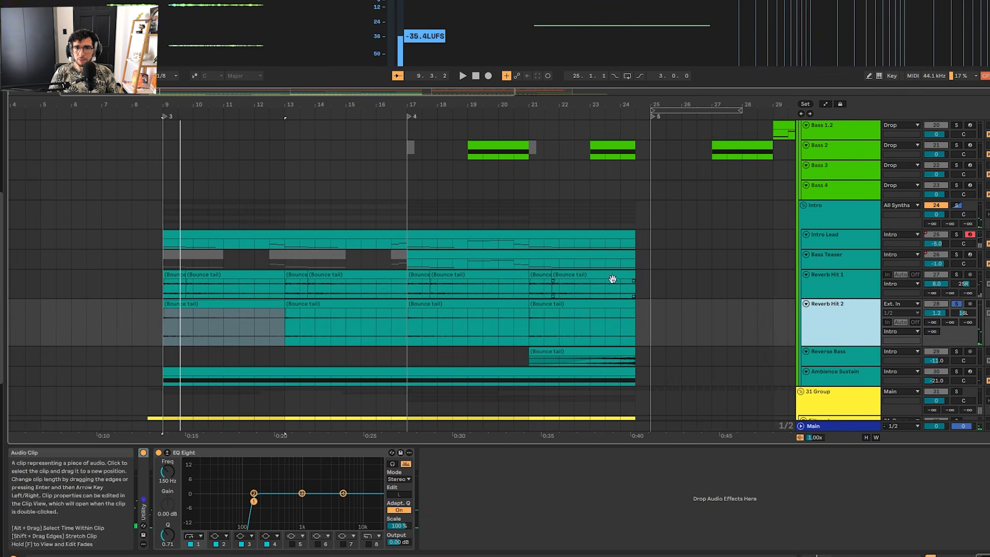
Audition a Bass 2 clip in solo and paste a copy of it at bar 37 on the same track.
scroll(583, 268, "right", 5)
left_click(604, 155)
key("space")
key("space")
scroll(454, 160, "down", 5, "ctrl")
left_click(493, 156)
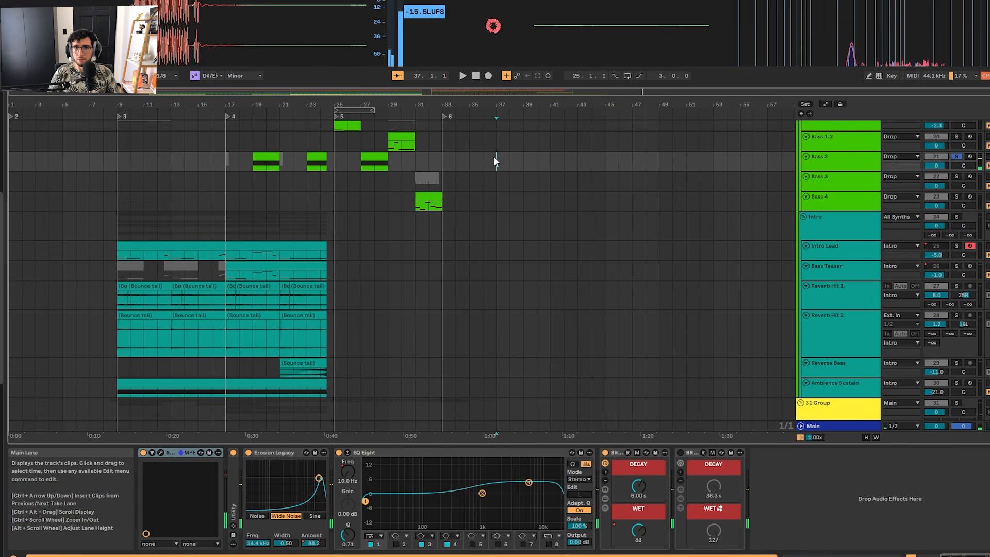
key("ctrl+v")
Shorten the Bass 2 copy at bar 37 to a brief hit and audition it through the reverb rack with the 38.3 s decay.
scroll(532, 158, "up", 4, "ctrl")
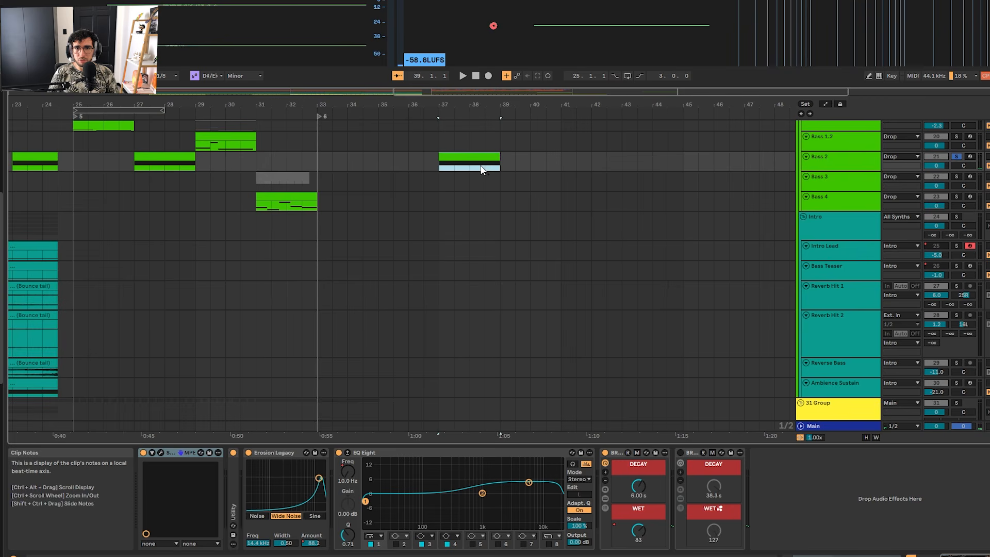
scroll(451, 155, "up", 3, "ctrl")
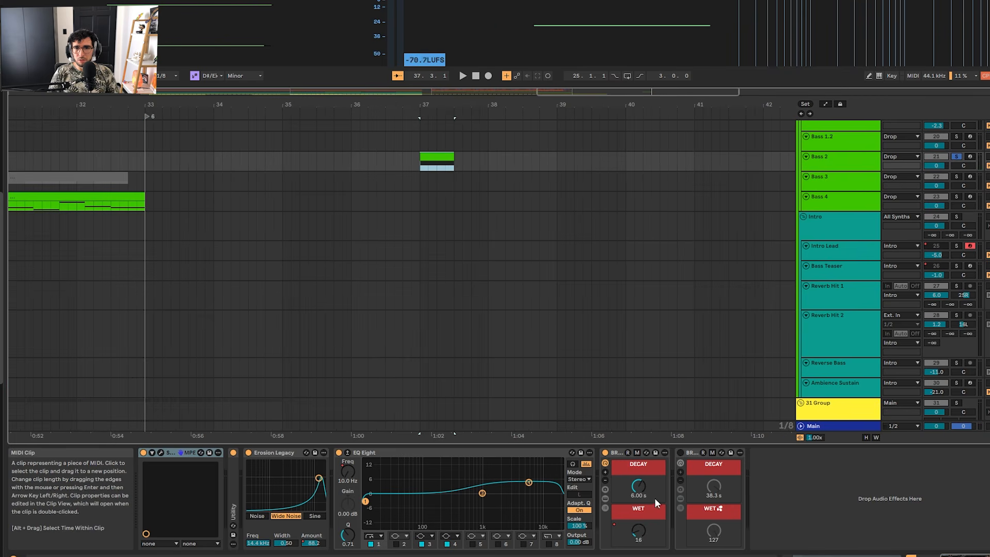
left_click(432, 170)
scroll(439, 191, "up", 3)
scroll(423, 247, "up", 3, "ctrl")
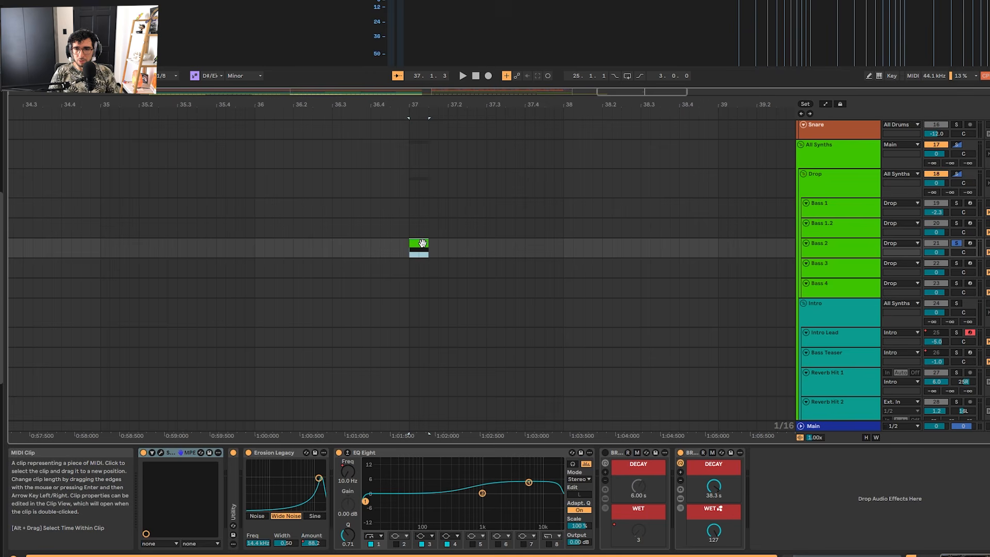
key("space")
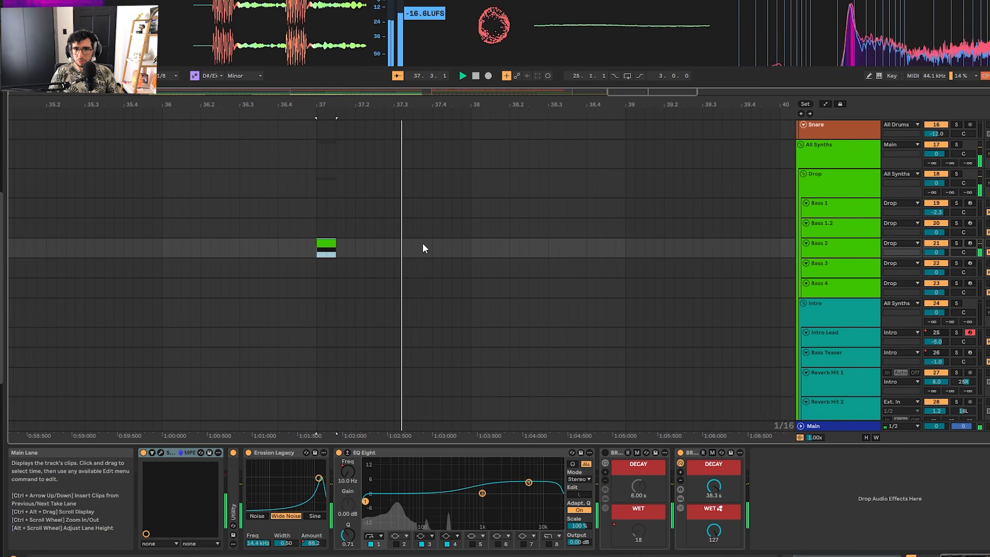
key("space")
left_click_drag(277, 246, 627, 247)
left_click(659, 249)
Return to the first Reverb Hit 2 clip at bar 9, audition it in solo and fit the track heights to the arrangement.
scroll(659, 248, "down", 4, "ctrl")
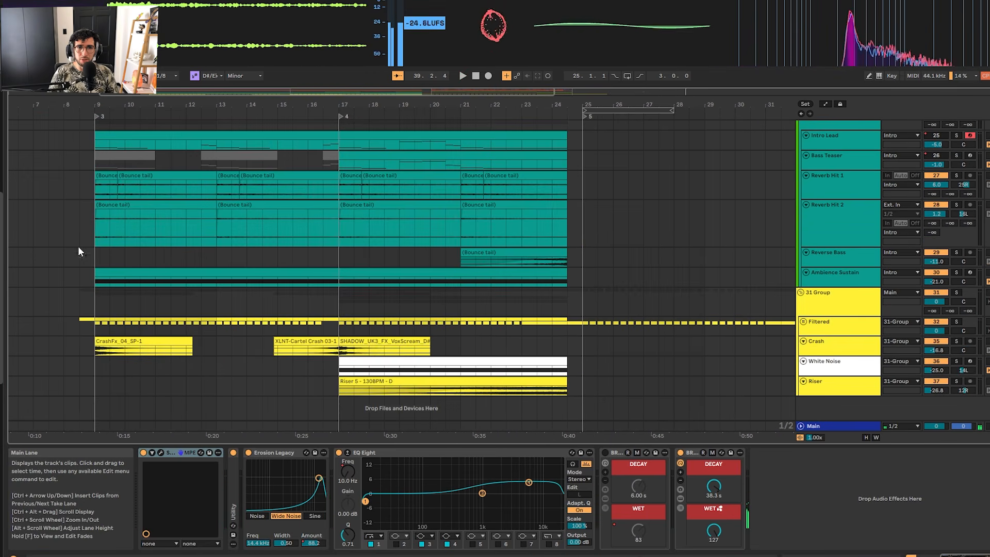
left_click(113, 209)
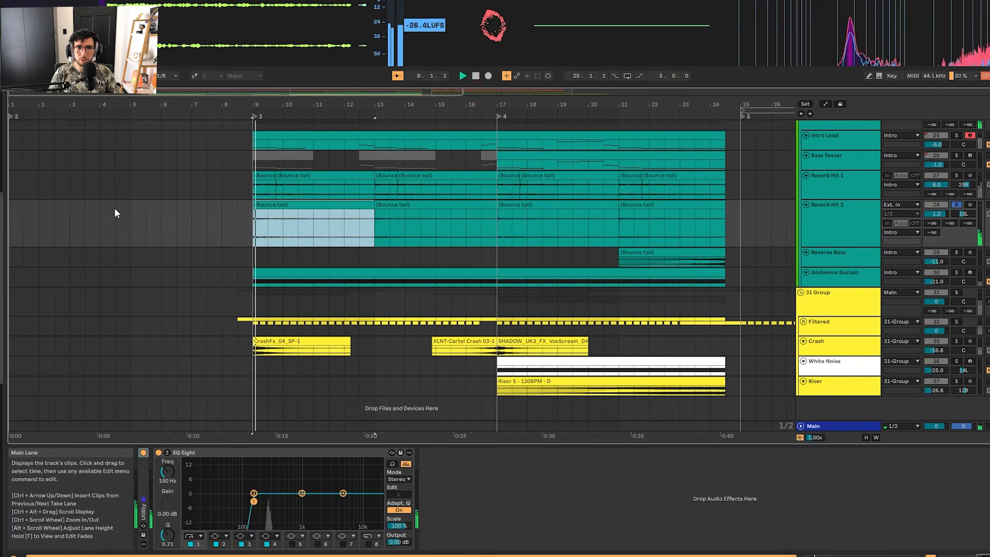
key("space")
left_click_drag(431, 252, 356, 253, "ctrl+alt")
scroll(342, 236, "down", 4, "ctrl")
key("h")
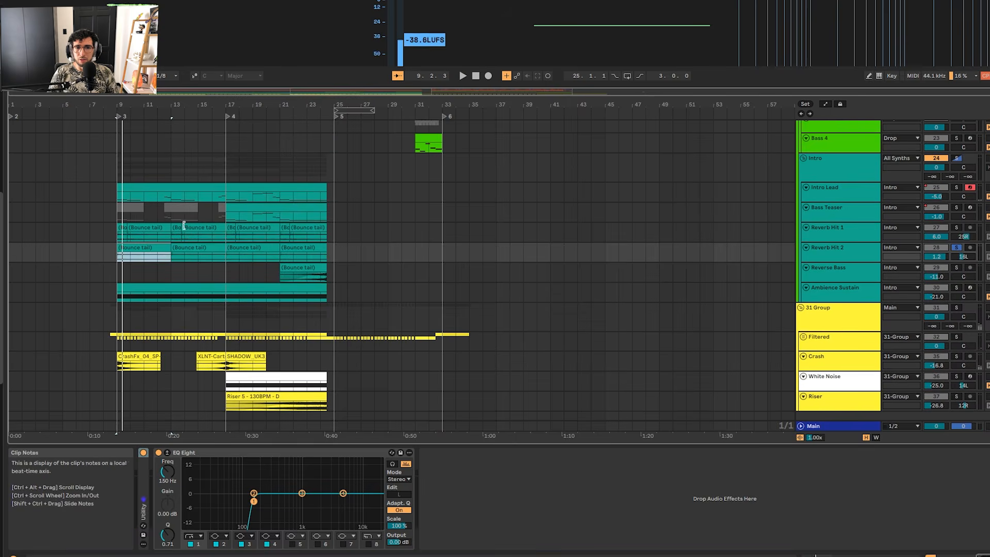
Turn off the Reverb Hit 2 solo and point out the Reverse Bass clip at bar 21.
scroll(116, 238, "up", 4, "ctrl")
scroll(196, 236, "down", 1)
key("s")
left_click(471, 264)
left_click(563, 262)
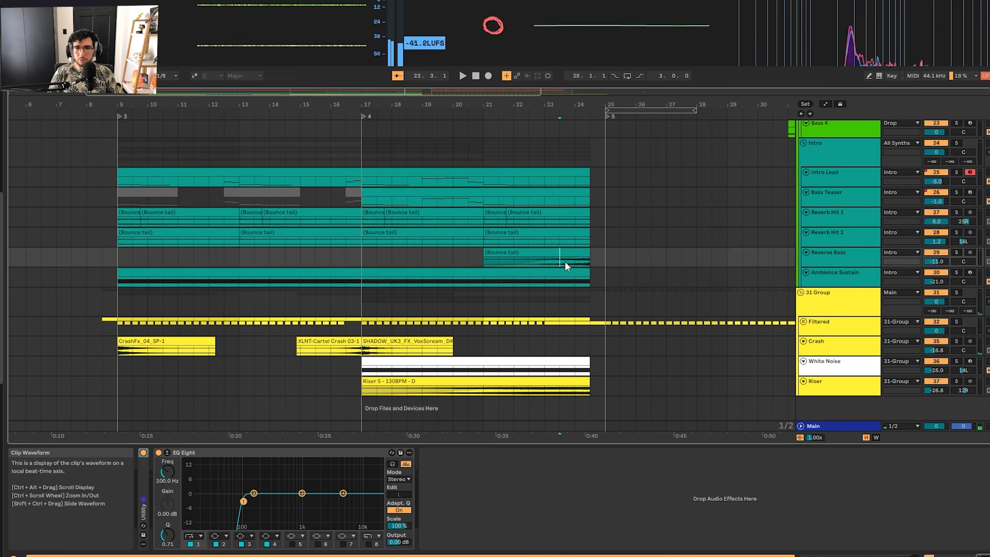
Select the Ambience Sustain clip at bar 9 and audition it in solo with the track volume raised.
left_click(369, 276)
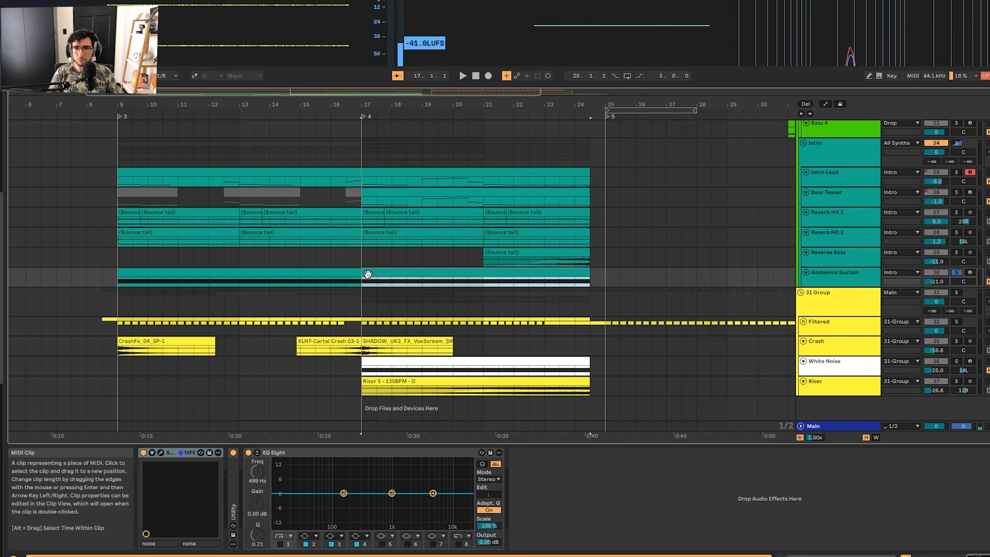
left_click(301, 278)
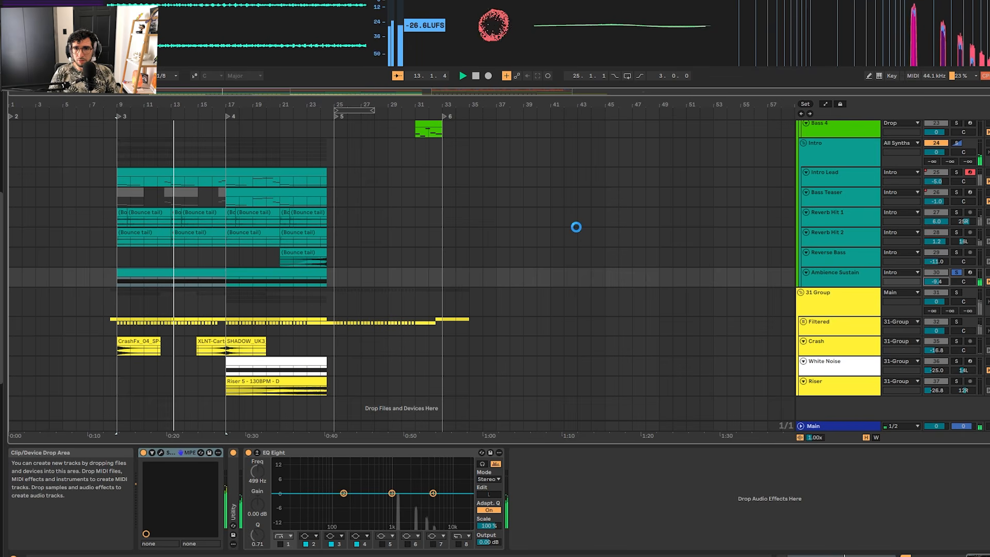
key("space")
Examine the Ambience Sustain patch in Serum 2, covering oscillator A's octave and unison, the filter and the Hall reverb, and close the plug-in.
left_click(160, 453)
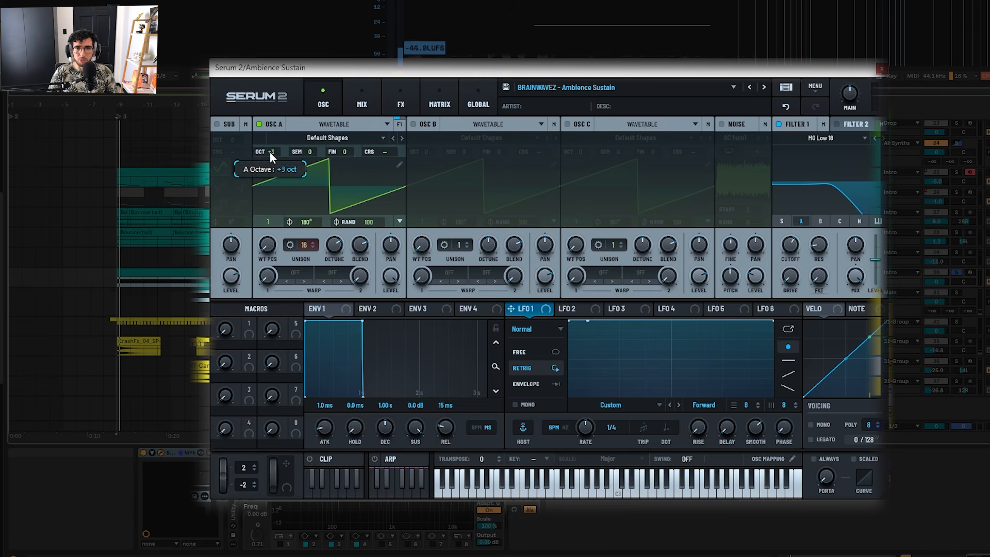
left_click(310, 245)
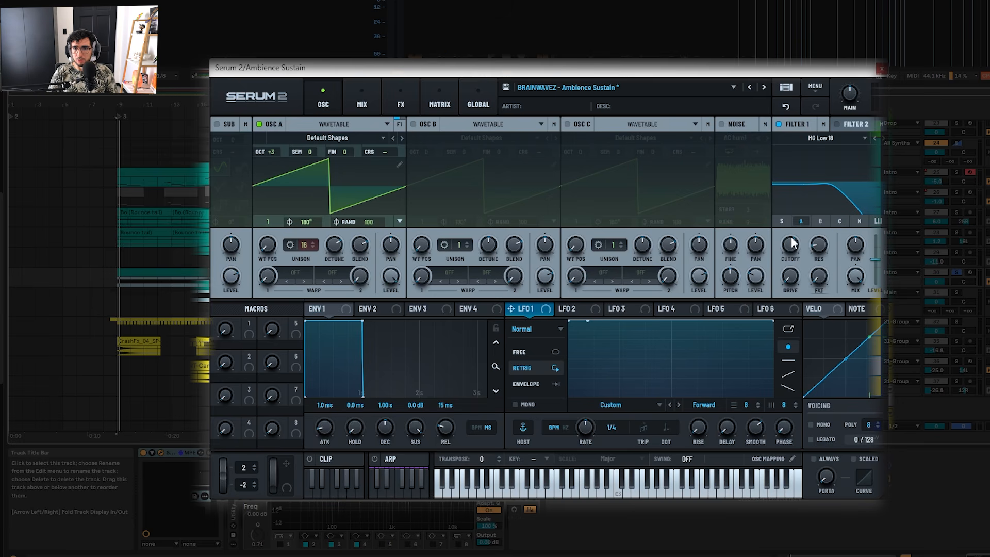
left_click(392, 105)
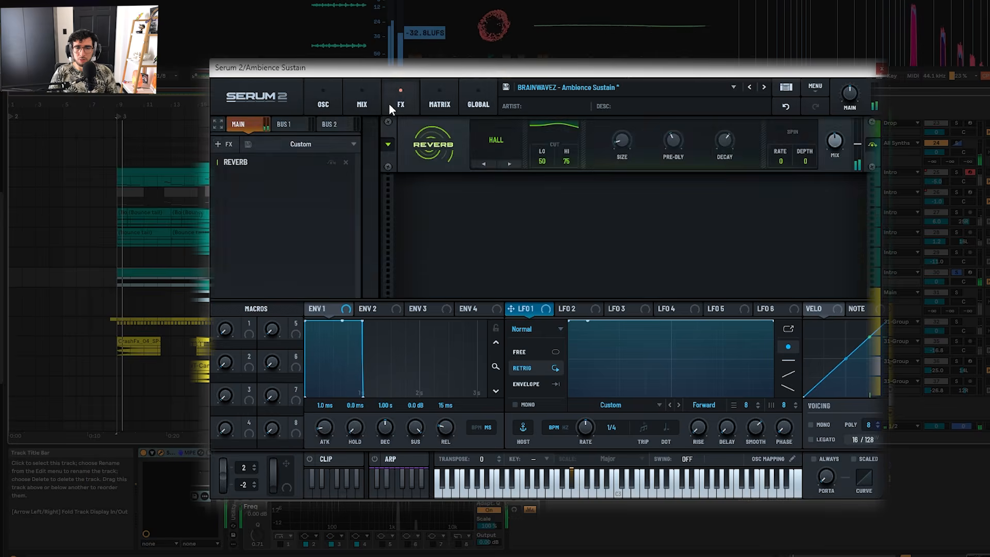
left_click(367, 102)
left_click(342, 103)
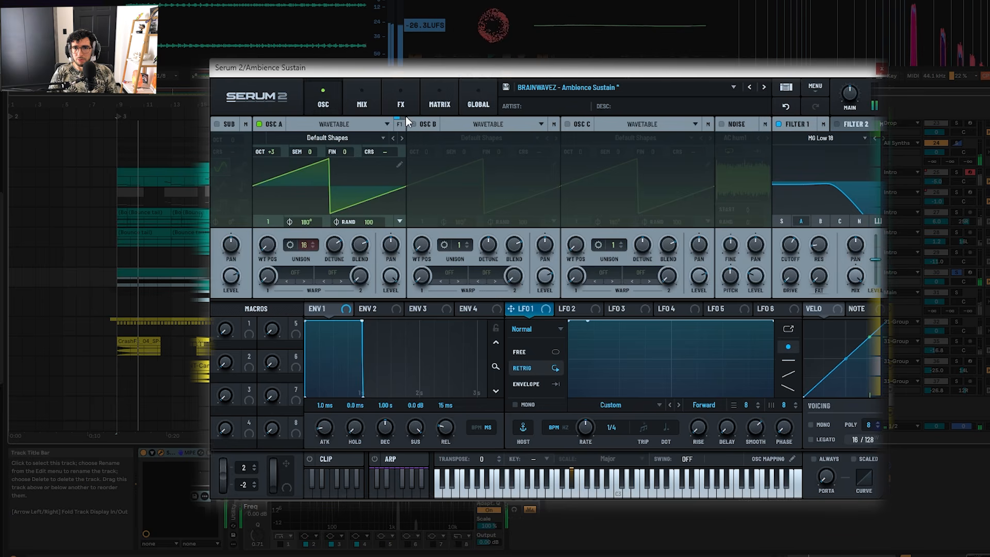
left_click(363, 100)
left_click(396, 96)
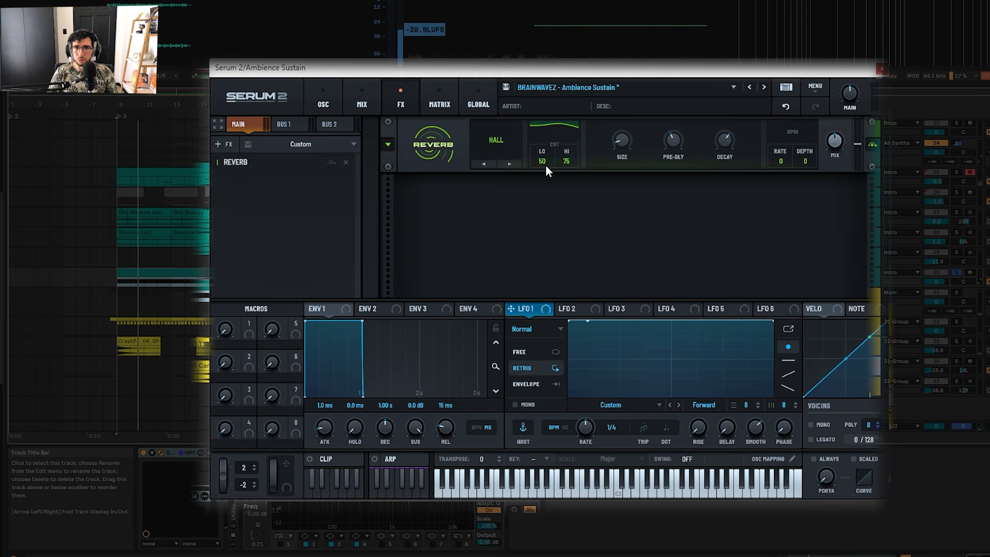
left_click(794, 109)
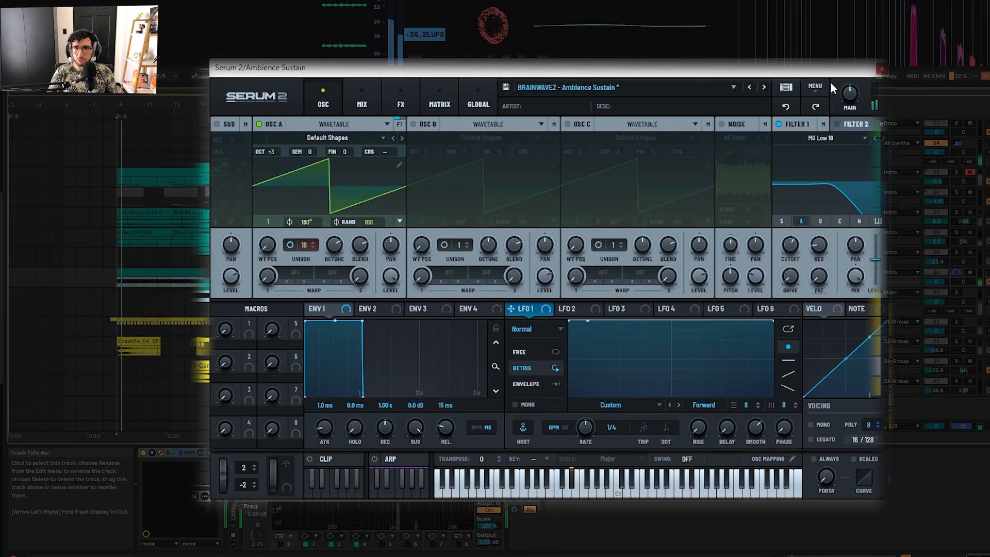
left_click(881, 69)
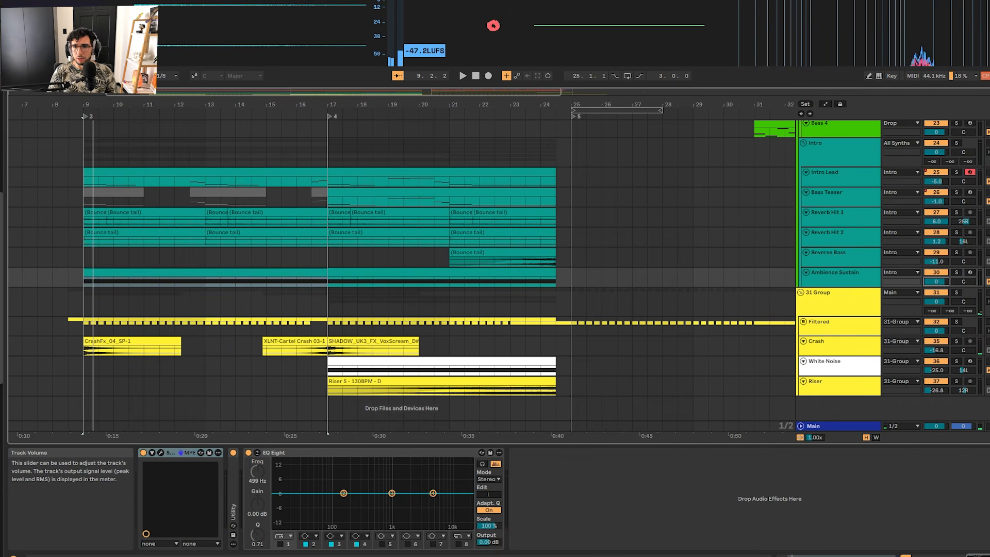
Audition the whole Intro group in solo from bar 9.
scroll(838, 222, "up", 3)
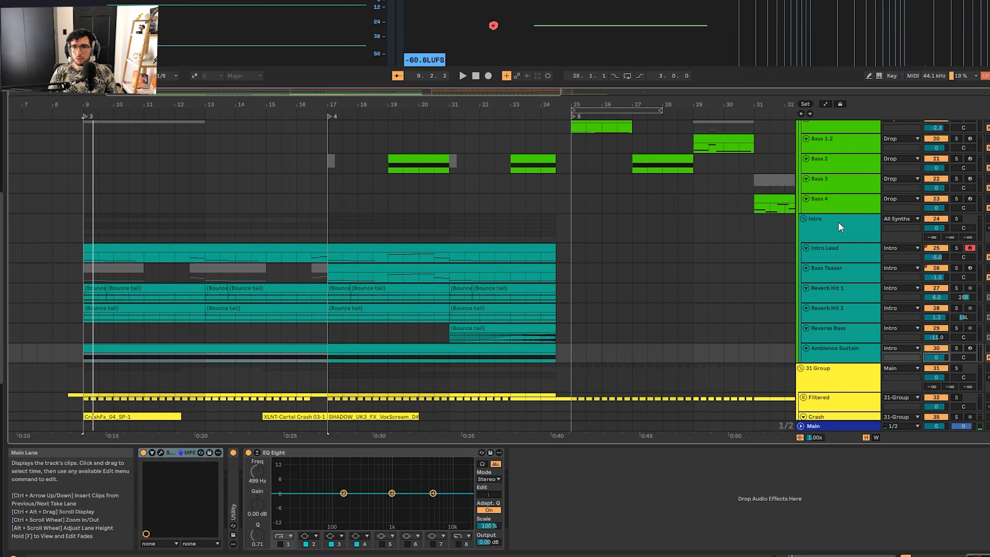
left_click(838, 221)
key("space")
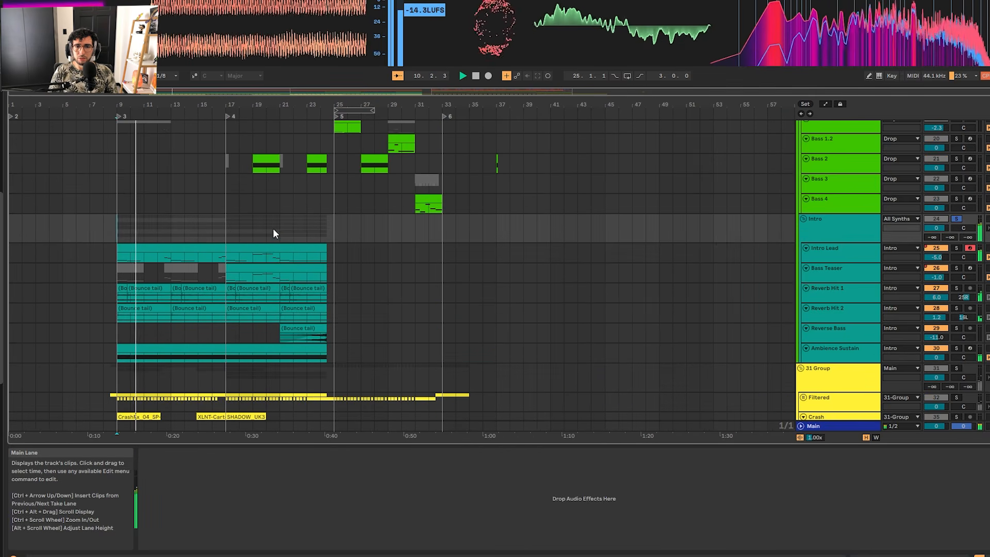
scroll(227, 222, "up", 5)
scroll(227, 217, "down", 5)
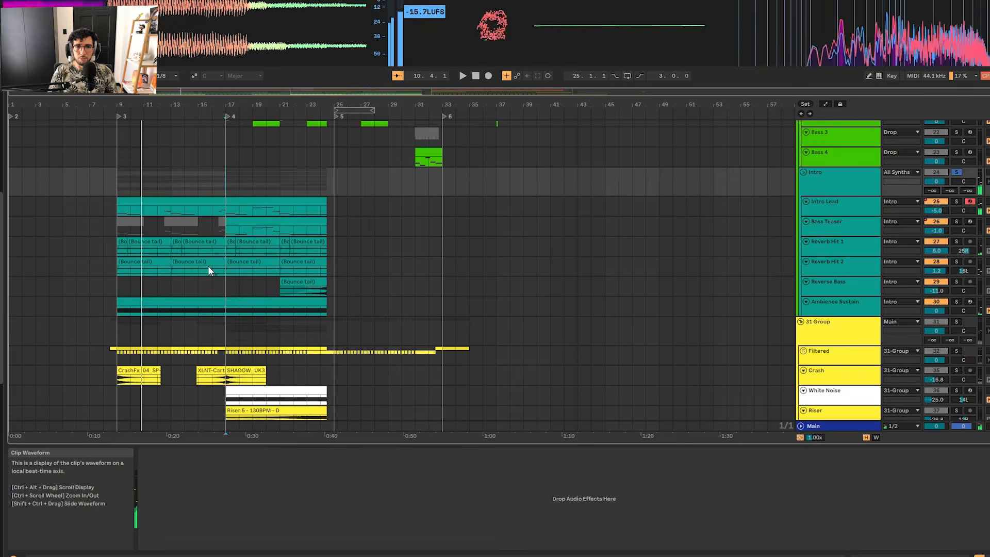
Select the Bass Teaser clip at bar 17 and audition it in solo.
left_click(235, 209)
left_click(241, 222)
scroll(241, 224, "up", 4)
key("space")
scroll(240, 225, "up", 3)
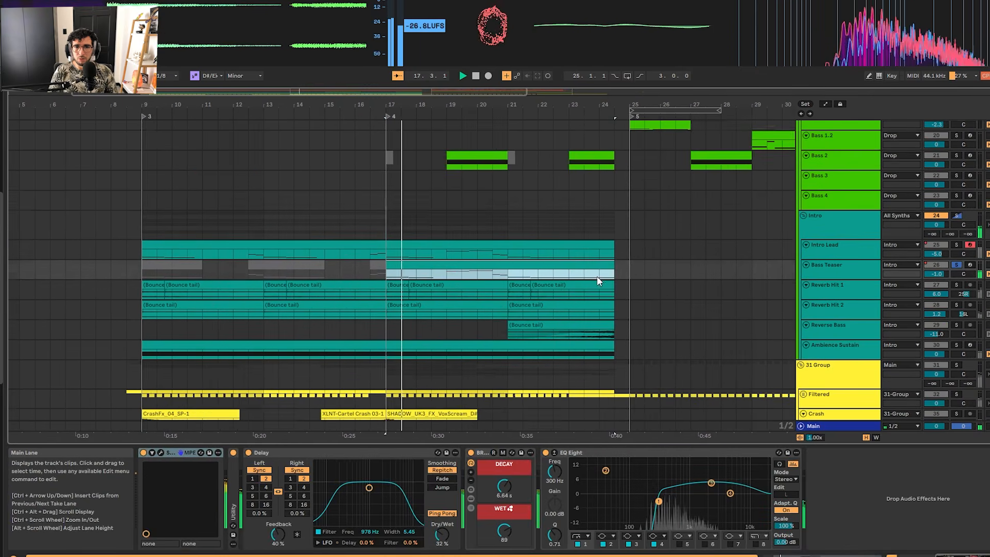
scroll(449, 289, "up", 4)
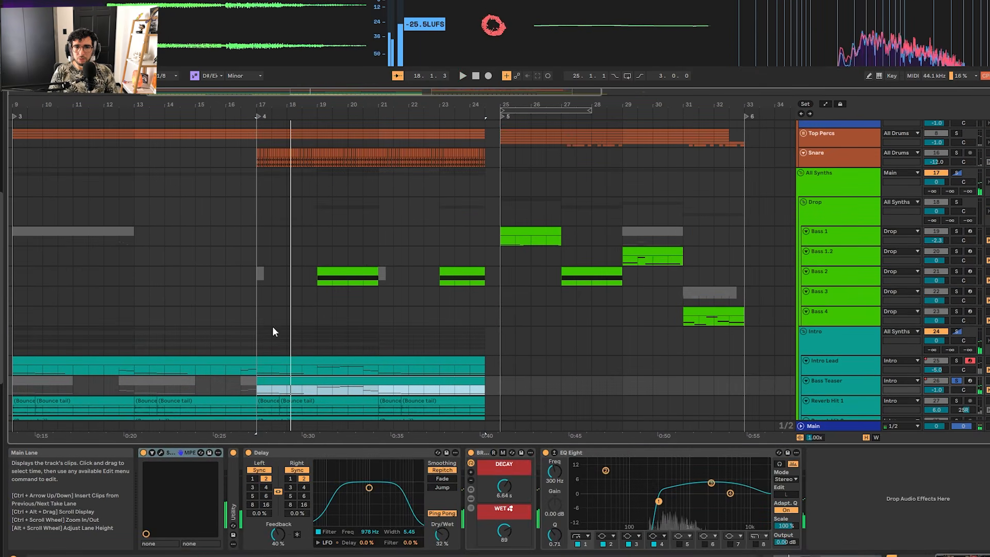
key("space")
Audition the Bass 1 clip at bar 25 in solo to compare it with the Bass Teaser.
left_click(522, 233)
key("s")
key("space")
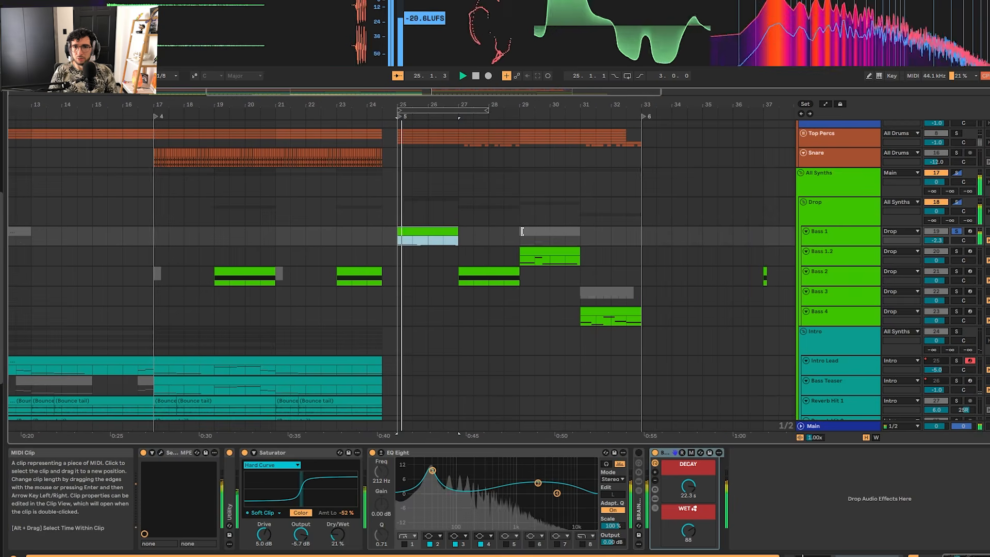
scroll(302, 248, "down", 3)
key("space")
Reselect and solo the Bass Teaser clip at bar 17, open its Serum 2 patch and start playback.
left_click(186, 284)
left_click(169, 298)
left_click(168, 296)
key("s")
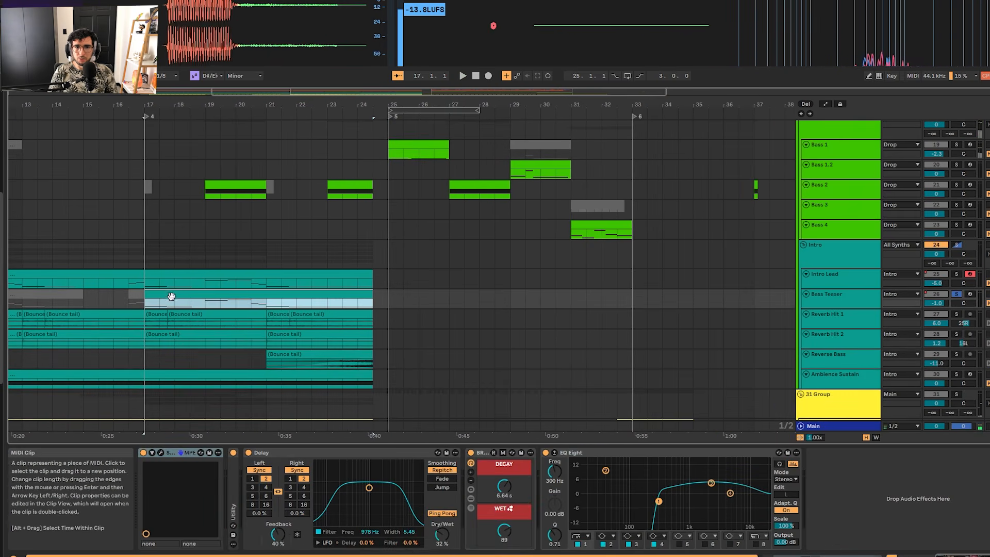
left_click(161, 452)
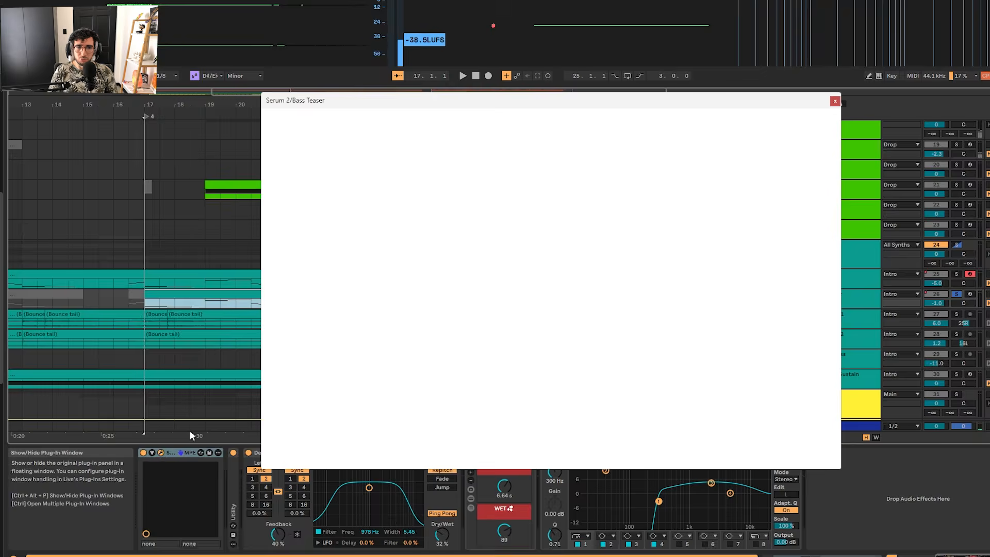
key("space")
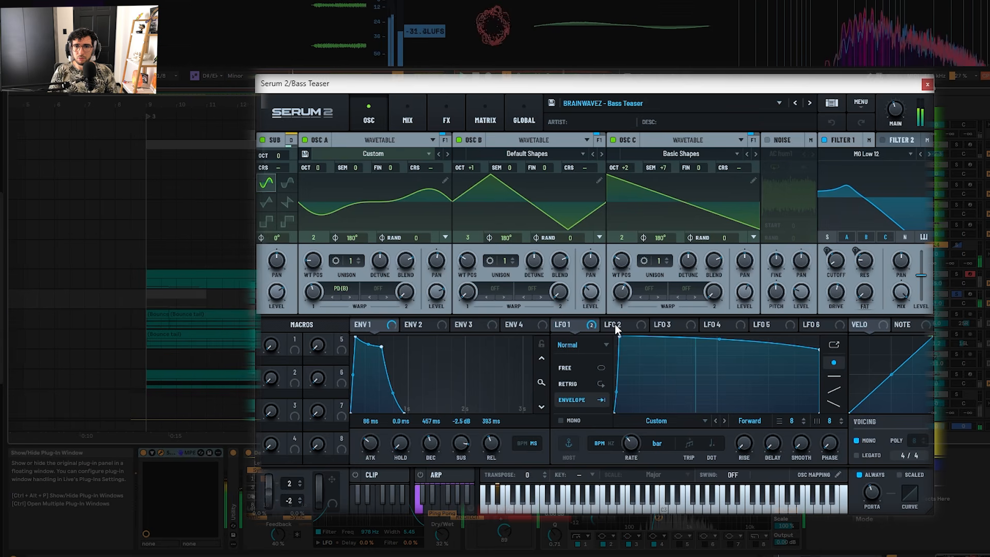
Examine the Bass Teaser patch's LFO 1 modulation and effects chain during playback, and close the plug-in.
left_click(567, 324)
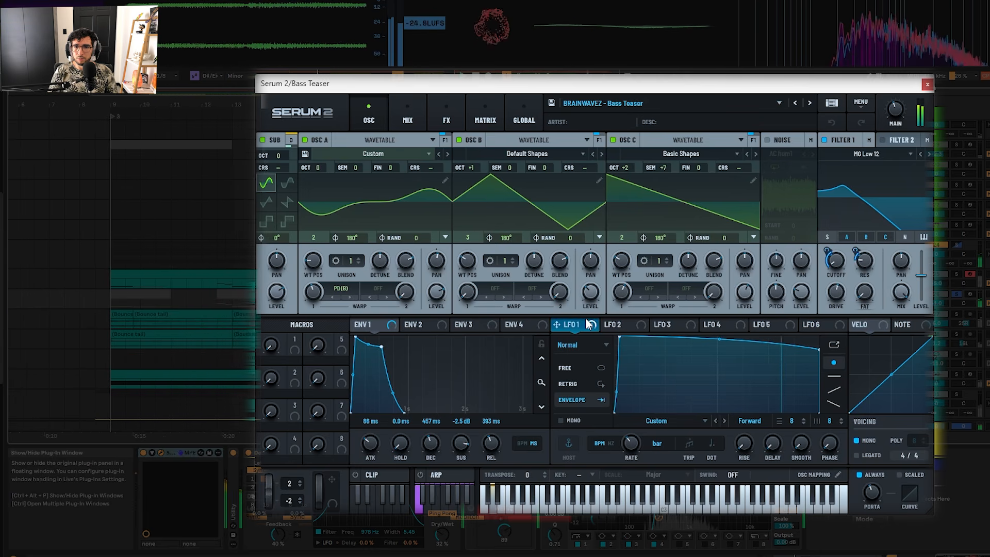
left_click(438, 113)
left_click_drag(927, 221, 930, 189)
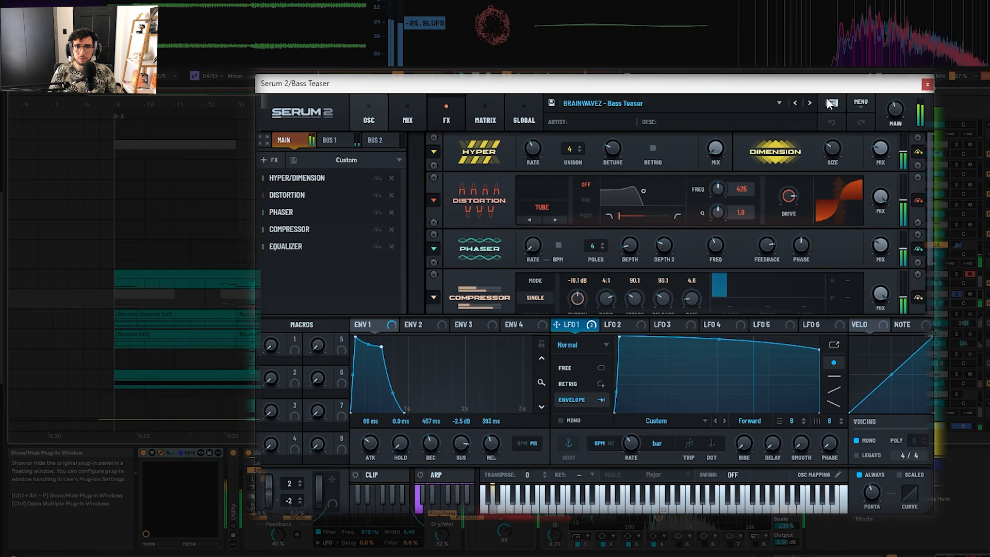
left_click(369, 113)
left_click(927, 85)
key("space")
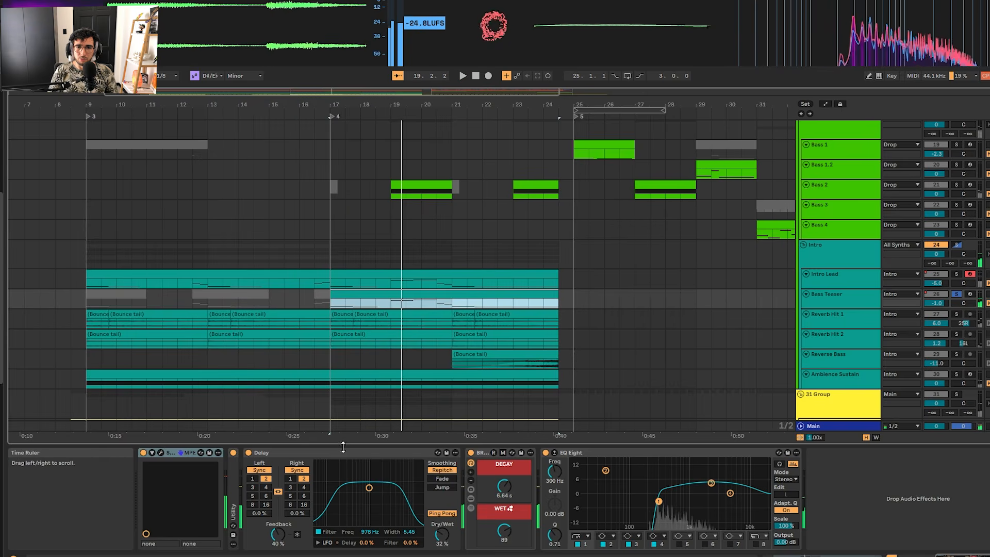
left_click(347, 453)
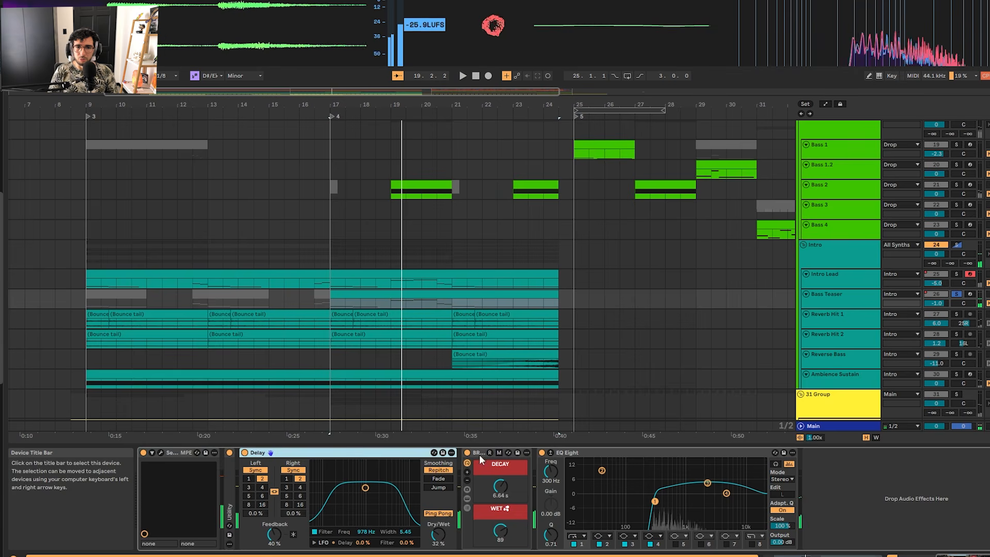
left_click(652, 503)
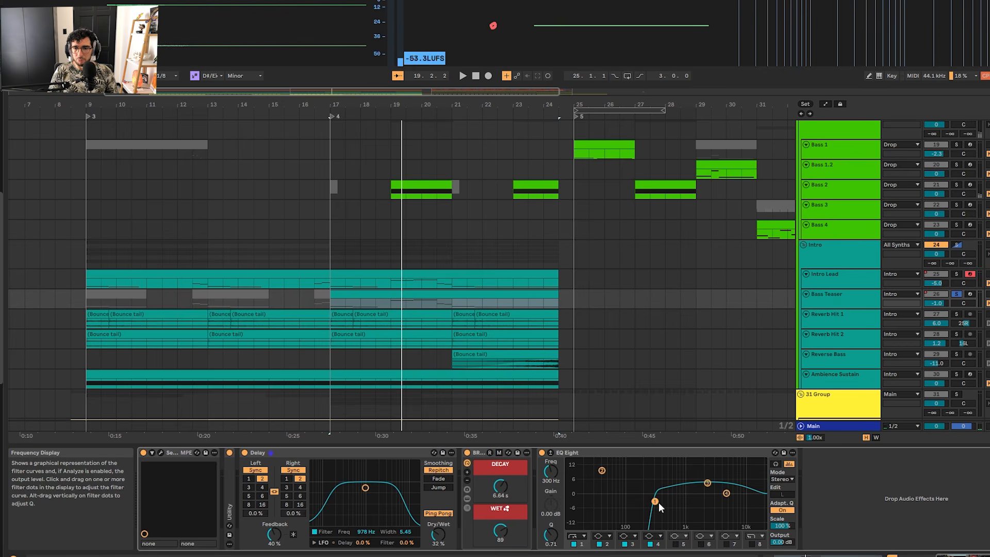
Audition the Bass Teaser with its EQ Eight bypassed and with it re-enabled to compare the two sounds.
left_click(542, 453)
key("space")
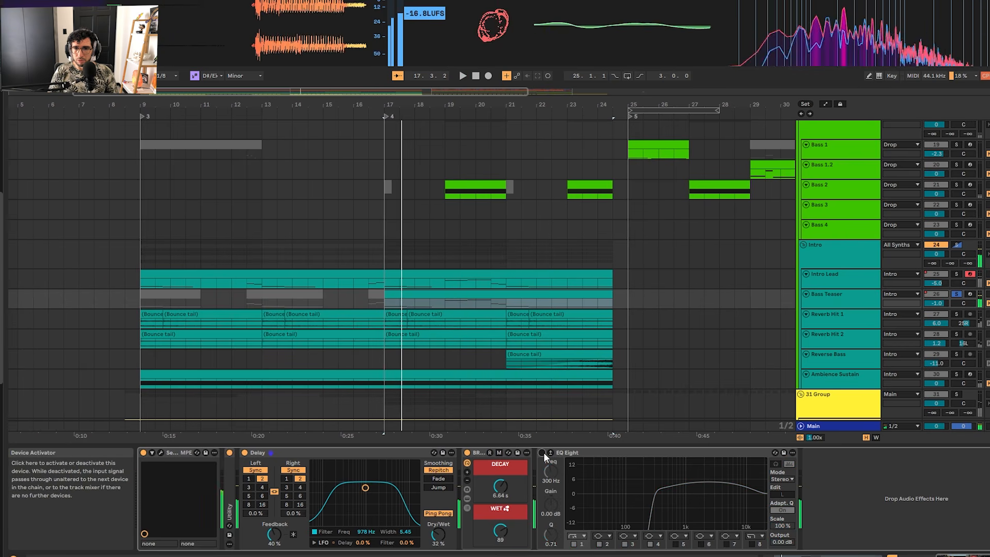
left_click(541, 453)
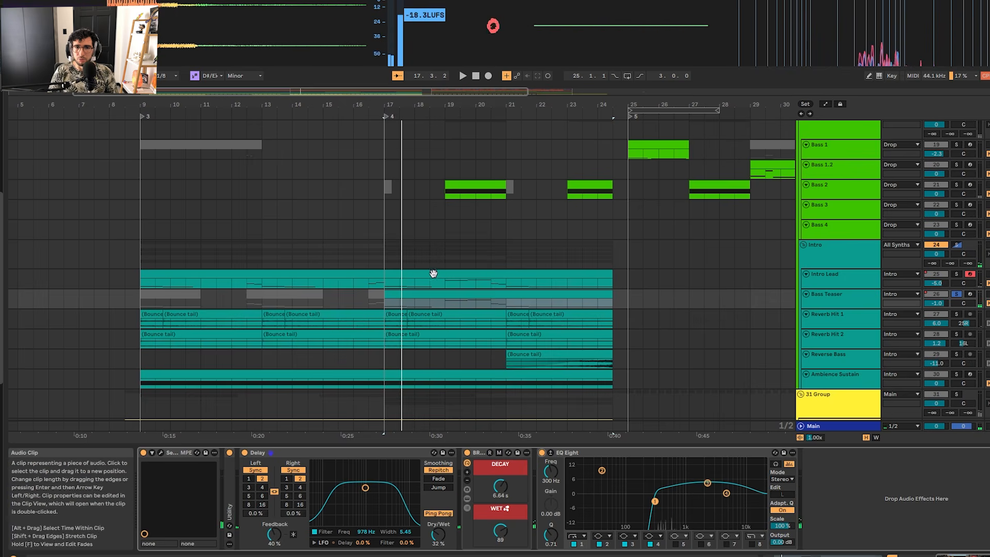
scroll(441, 277, "up", 5)
key("space")
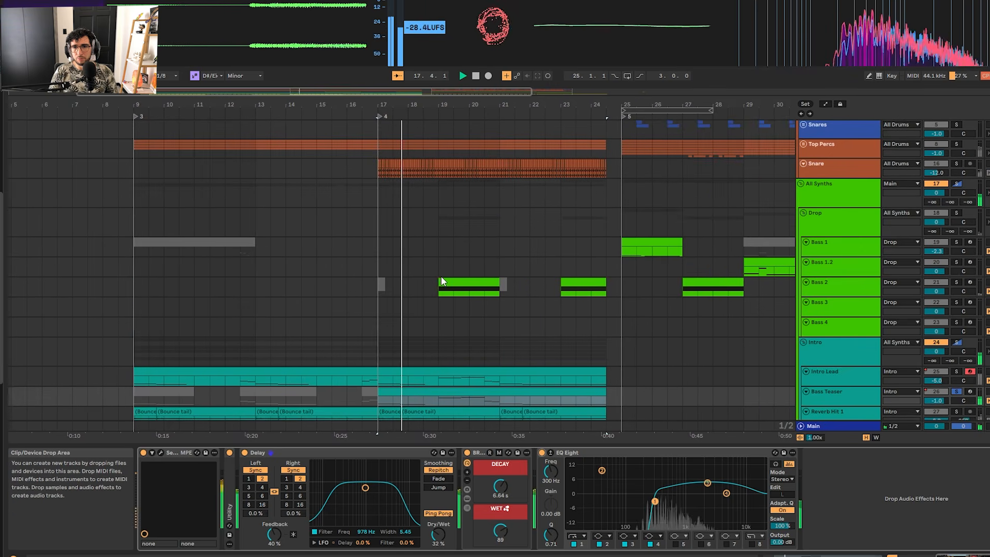
key("space")
scroll(407, 292, "down", 4)
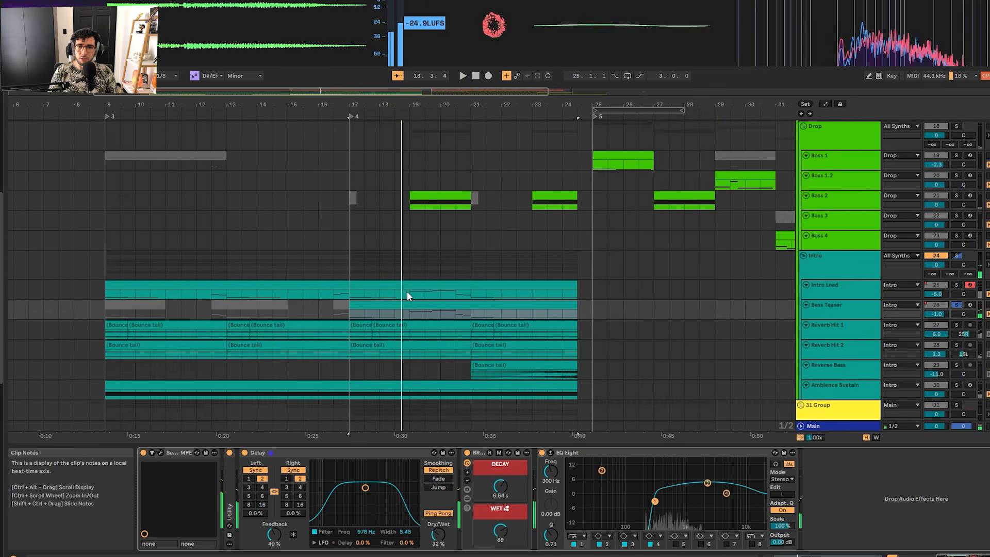
Audition the Bass 1 clip at bar 25 in solo to hear the drop's main bass.
scroll(407, 292, "up", 6)
left_click(606, 283)
key("space")
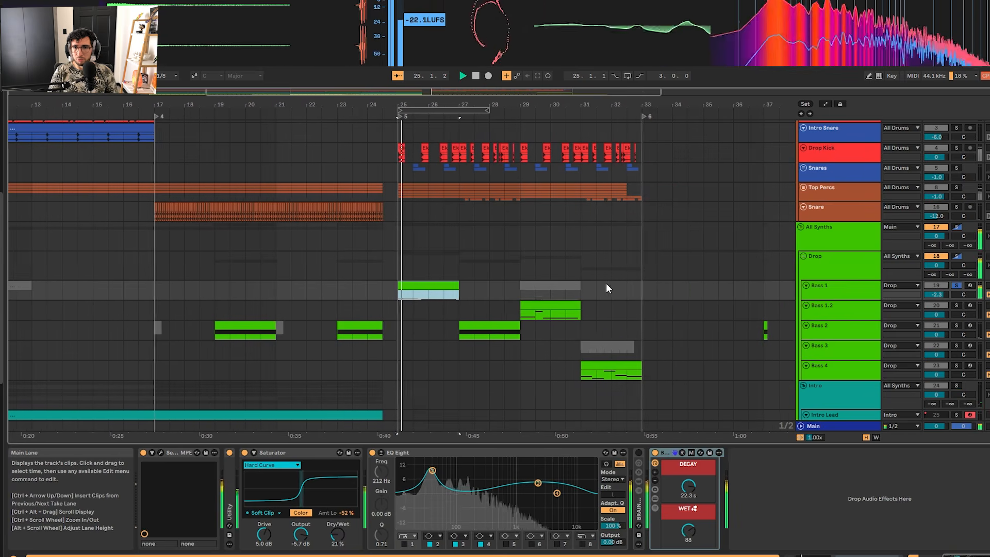
scroll(444, 292, "down", 2)
scroll(413, 232, "up", 1)
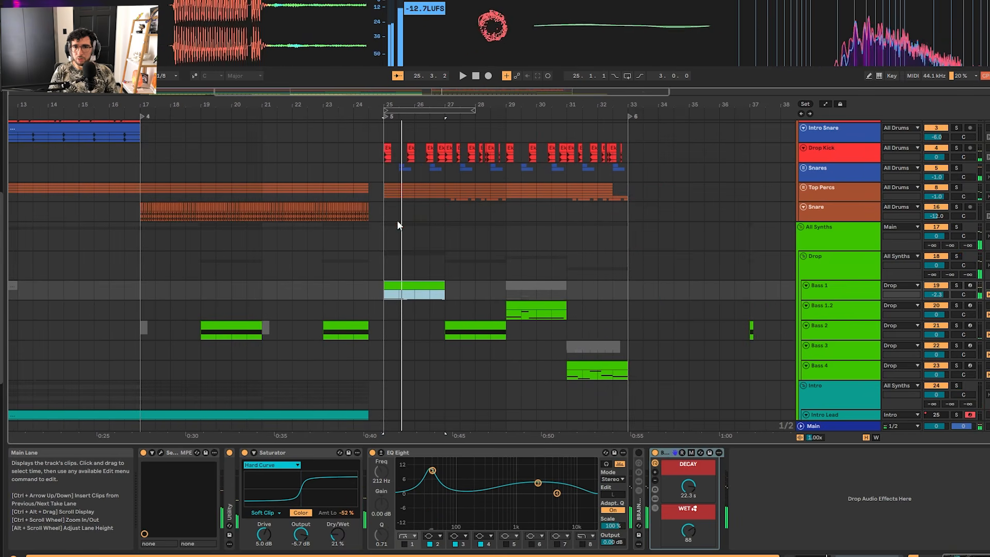
Examine the drop's bass clips across the Bass 1 to Bass 4 tracks from bar 25 and compare them with the intro.
left_click_drag(385, 293, 626, 345)
scroll(625, 345, "down", 2)
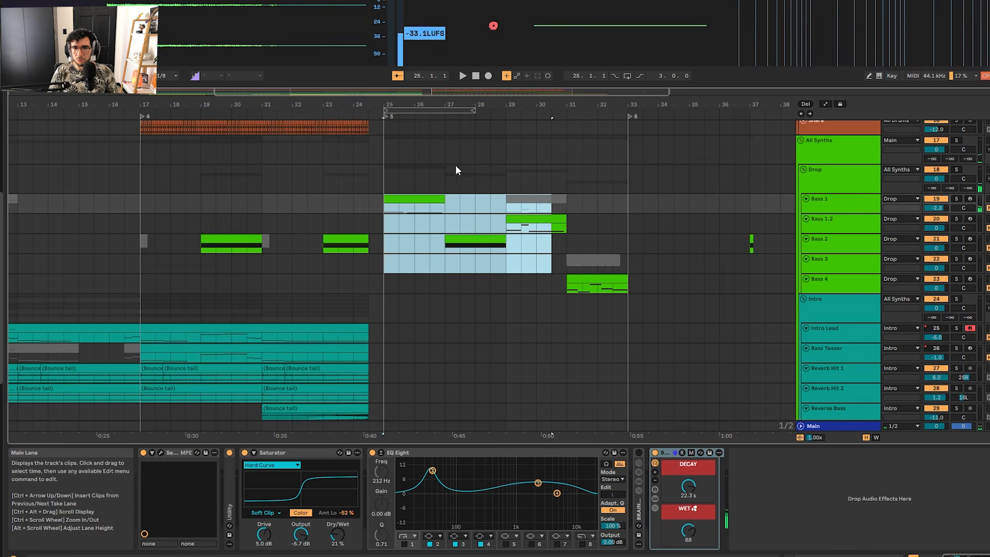
scroll(393, 222, "up", 4)
scroll(406, 247, "down", 3)
left_click(382, 193)
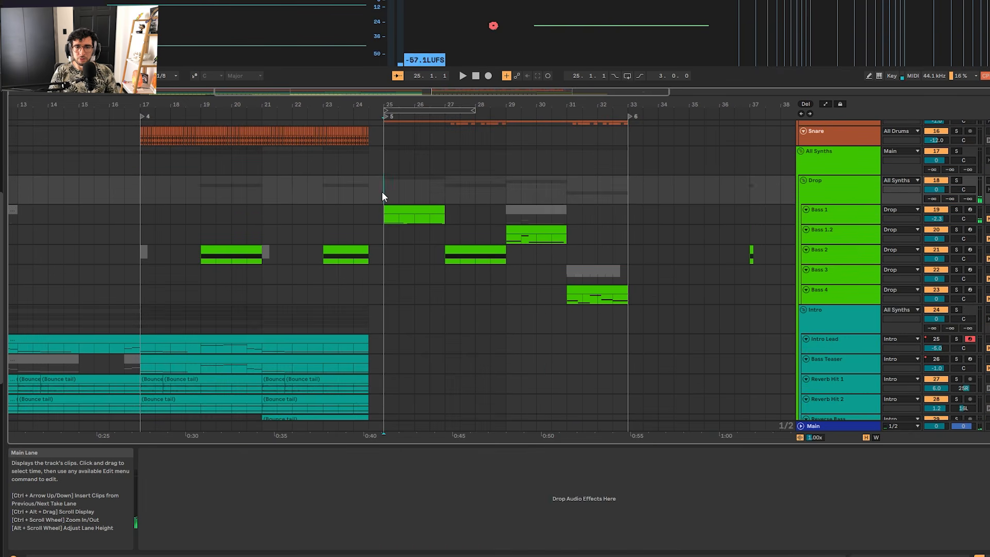
scroll(420, 281, "up", 4)
scroll(420, 284, "down", 4)
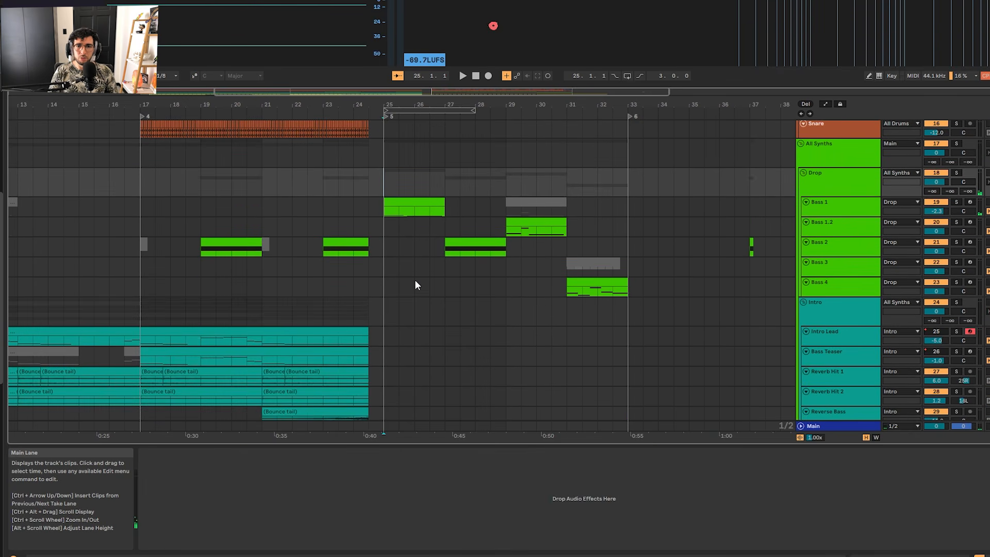
left_click(448, 243)
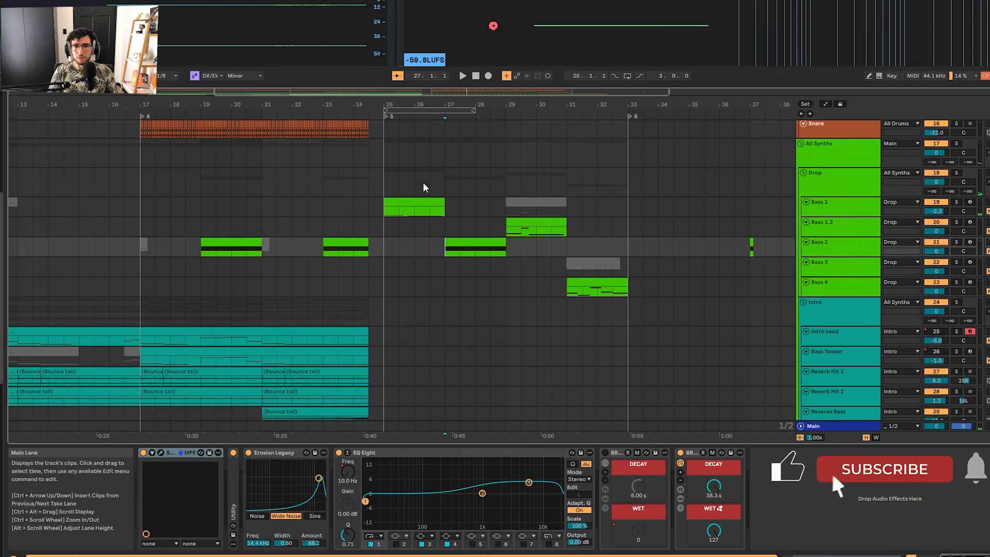
left_click(396, 199)
scroll(396, 200, "up", 3)
scroll(371, 183, "down", 6)
scroll(300, 215, "left", 5)
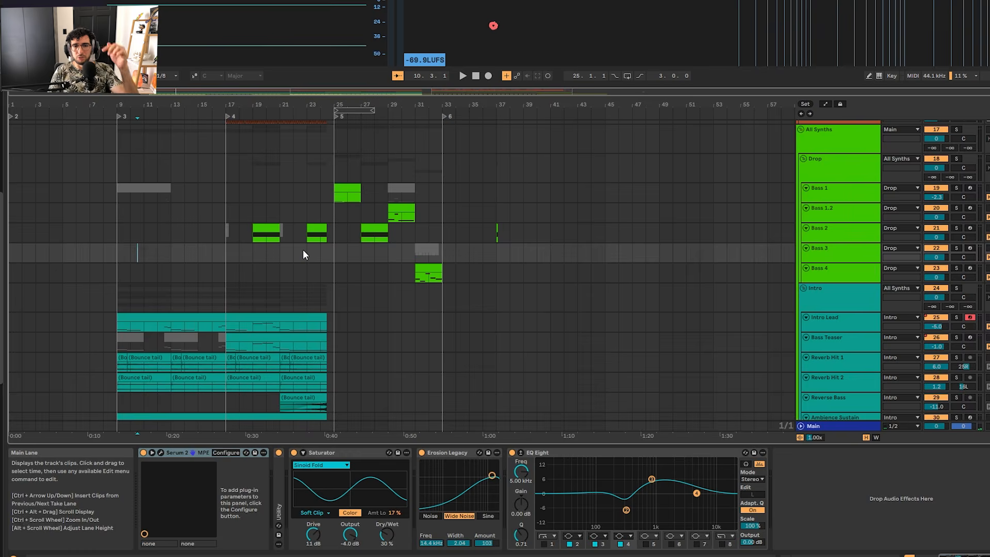
Highlight the intro drum clips from bar 9 to bar 17 and inspect the Top Percs, Intro Snare and Intro Kick tracks.
scroll(302, 249, "down", 3)
scroll(177, 239, "up", 5)
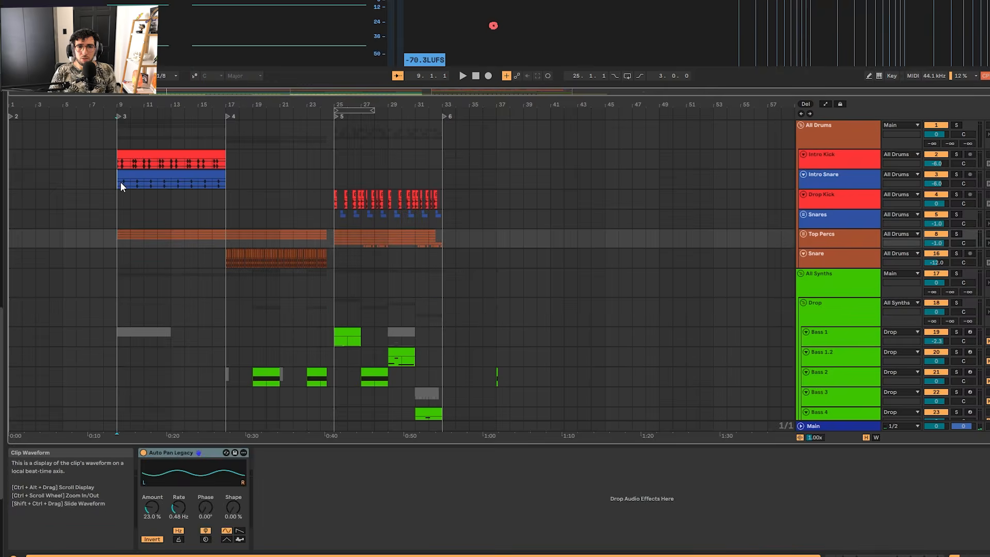
left_click(122, 174)
left_click(114, 147)
scroll(114, 147, "up", 3)
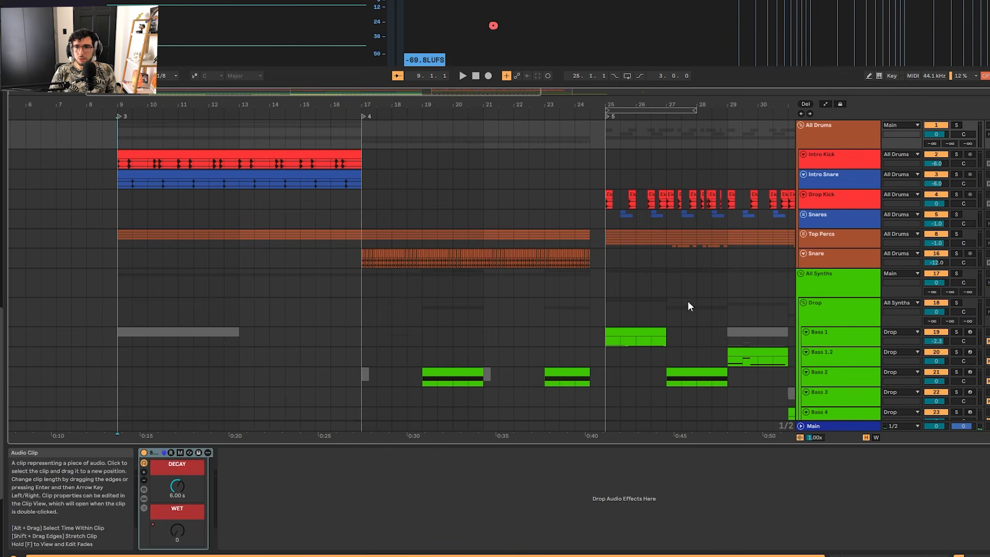
left_click_drag(106, 160, 364, 227)
left_click(825, 235)
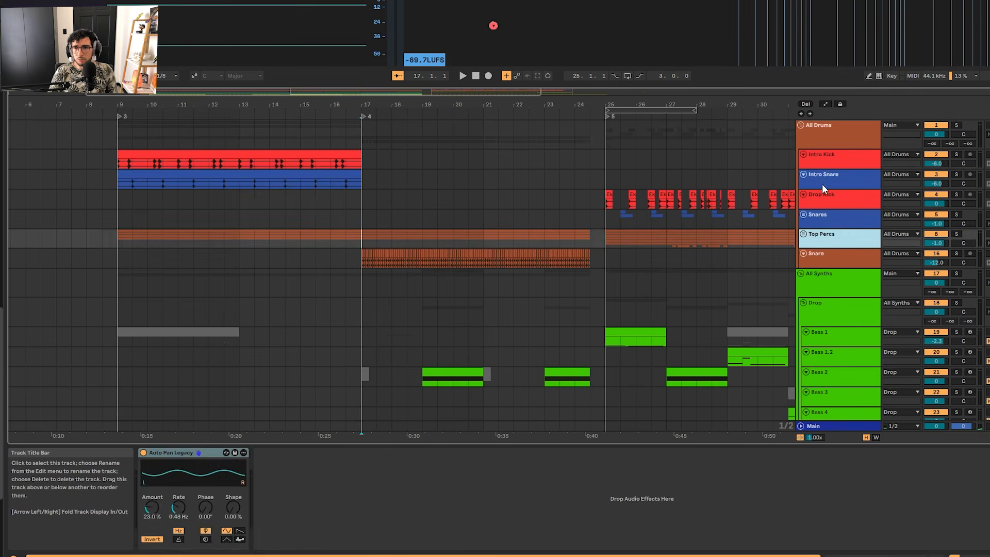
left_click(827, 177)
left_click(831, 163)
Solo the Intro Kick and Intro Snare and audition them together from bar 9.
left_click(145, 153)
key("s")
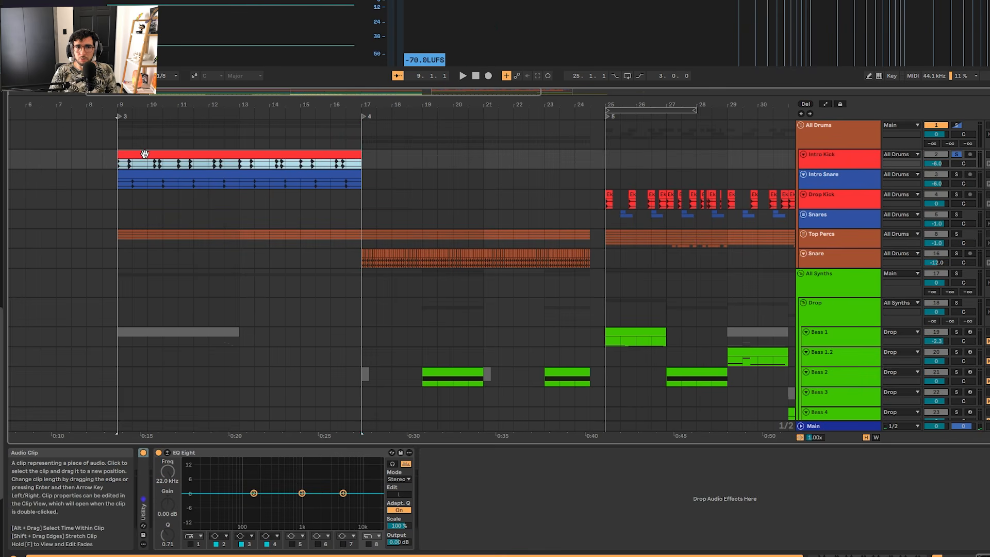
key("space")
left_click(820, 180)
left_click(957, 174)
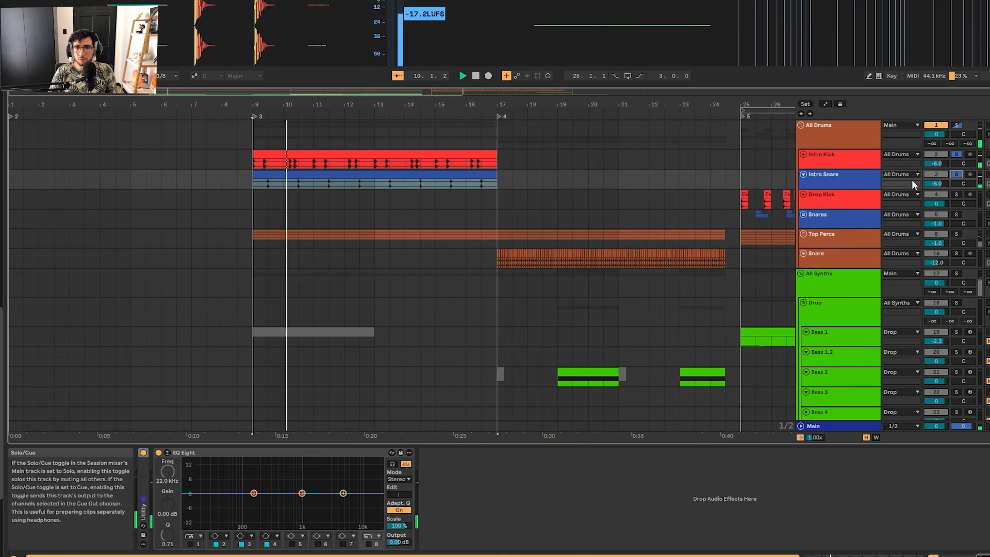
scroll(386, 210, "up", 2)
scroll(386, 210, "down", 2)
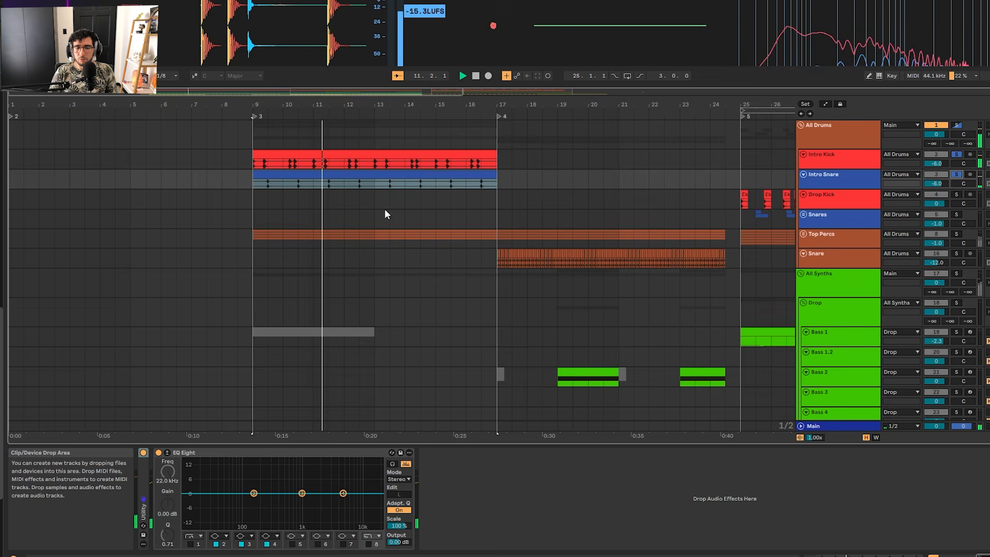
scroll(385, 209, "up", 2)
left_click(387, 206)
key("space")
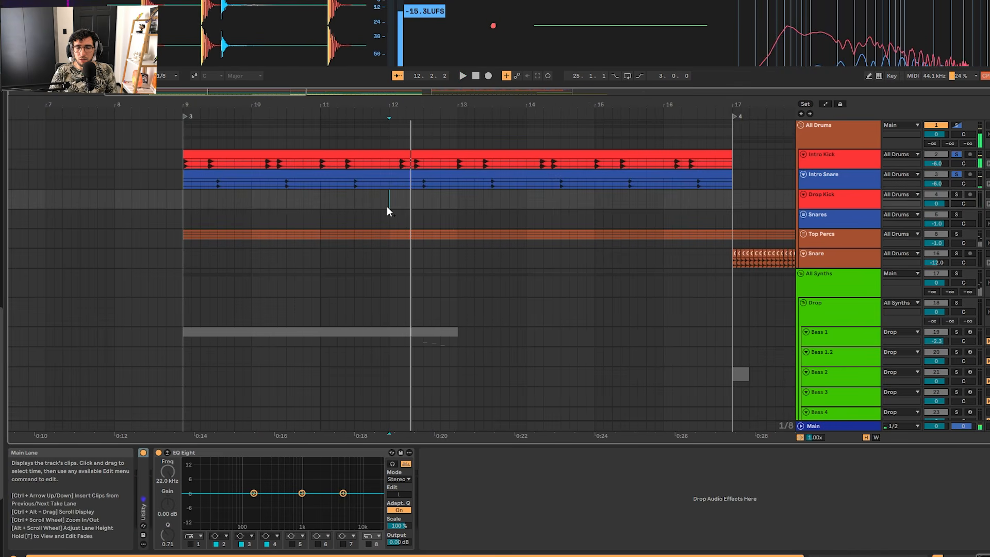
Clear the drum solos and set the playback start to bar 9 on the Top Percs track.
key("s")
scroll(387, 208, "down", 1)
scroll(387, 206, "down", 3)
scroll(386, 207, "up", 2)
left_click_drag(500, 237, 249, 236)
left_click(257, 199)
scroll(256, 200, "down", 2)
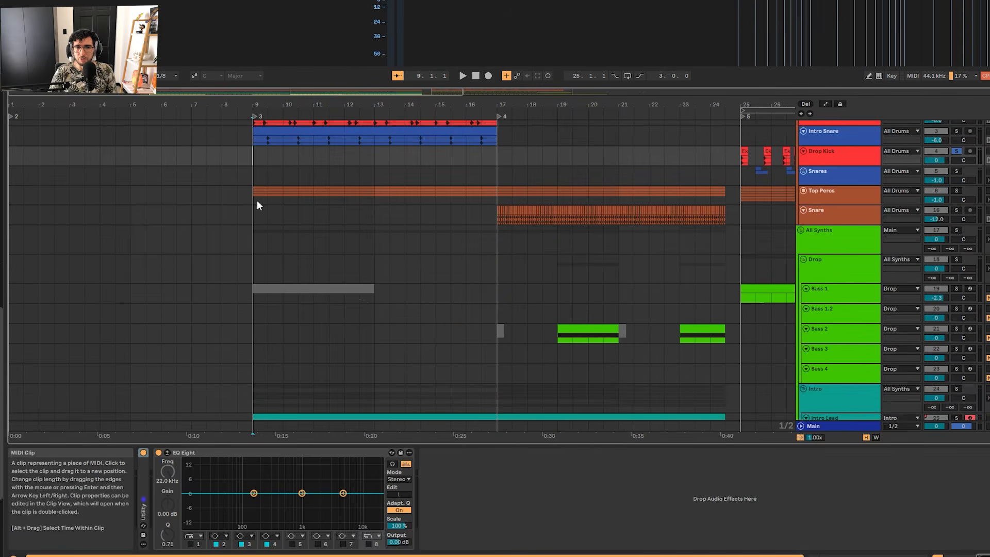
scroll(257, 200, "up", 2)
left_click(826, 139)
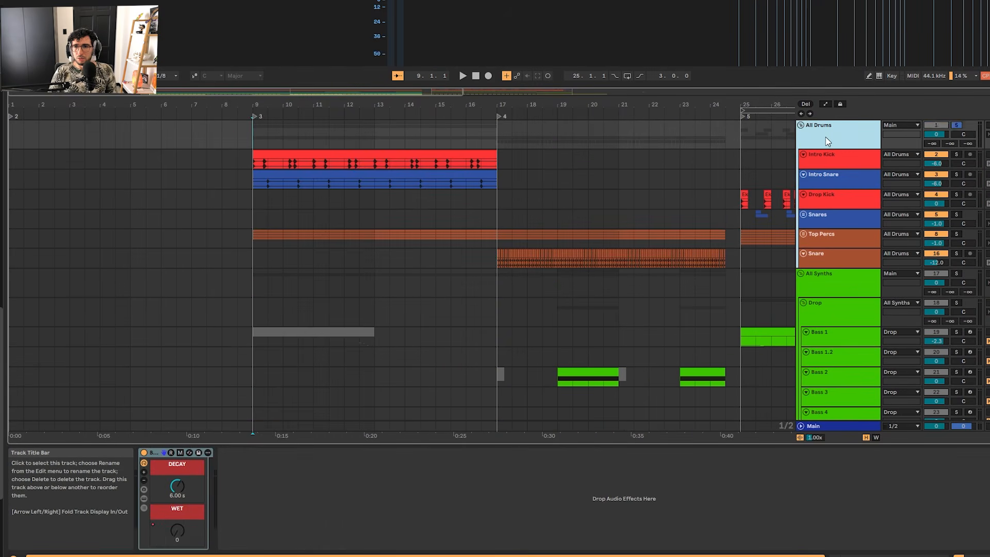
scroll(251, 129, "down", 4)
scroll(263, 142, "up", 2)
left_click(240, 197)
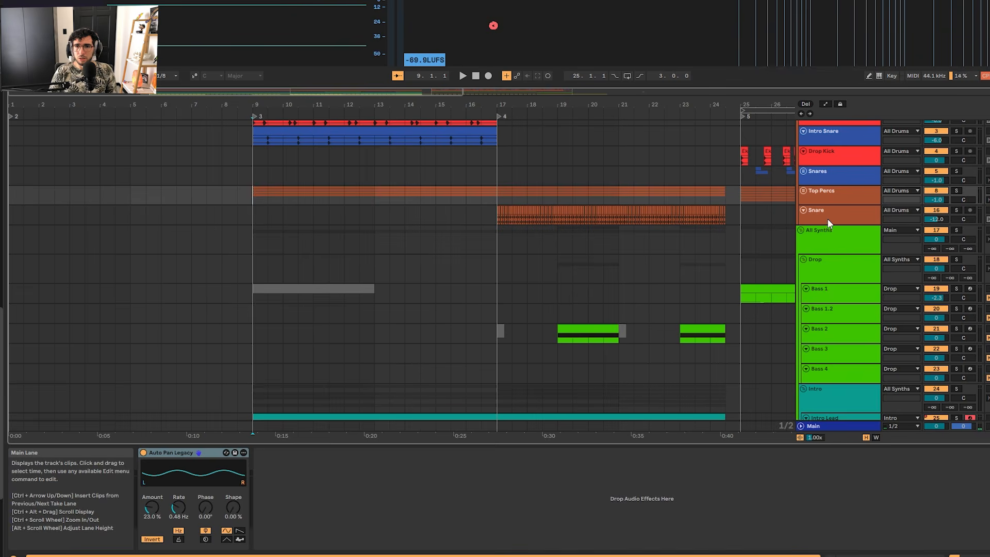
Unfold the Top Percs group and audition it in solo from bar 9.
left_click(803, 190)
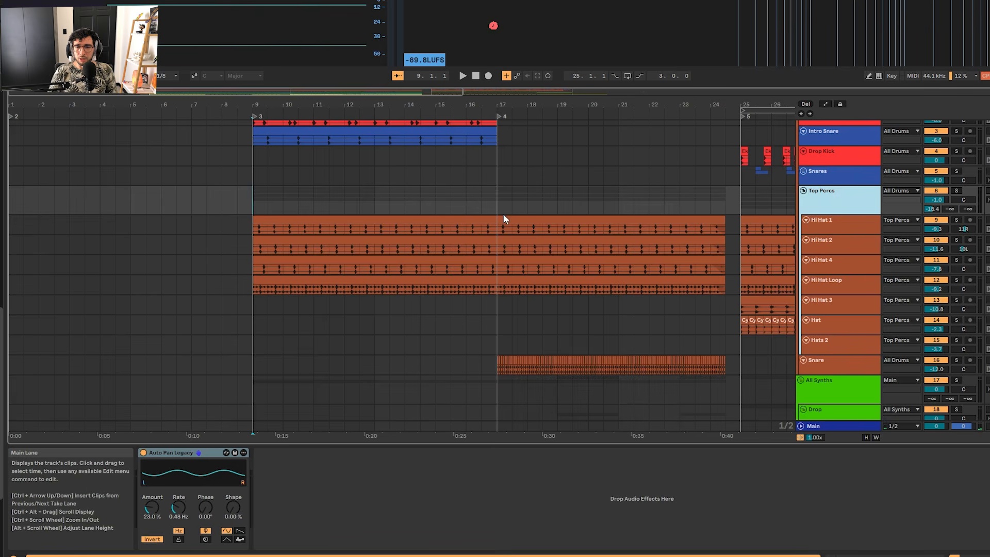
left_click(258, 204)
left_click(844, 200)
key("s")
key("space")
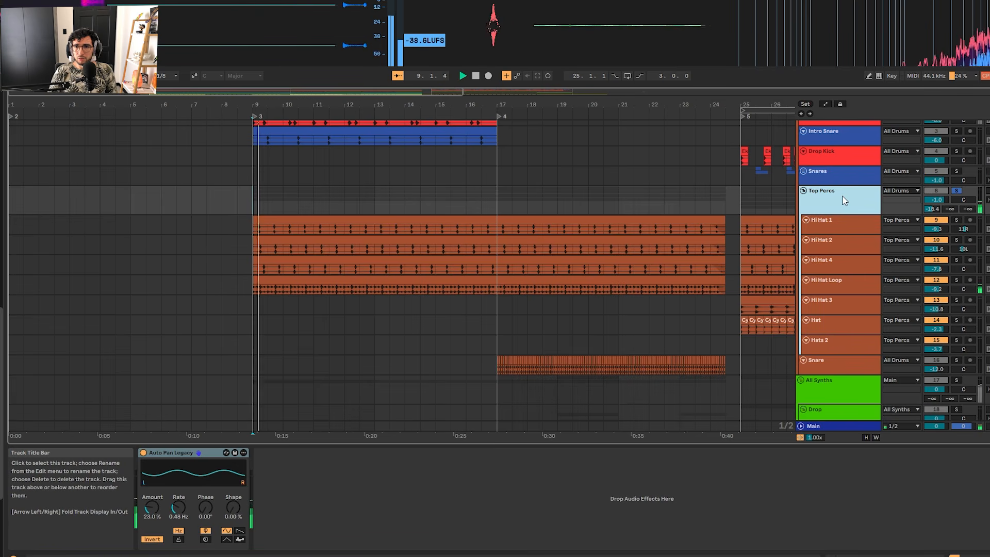
key("space")
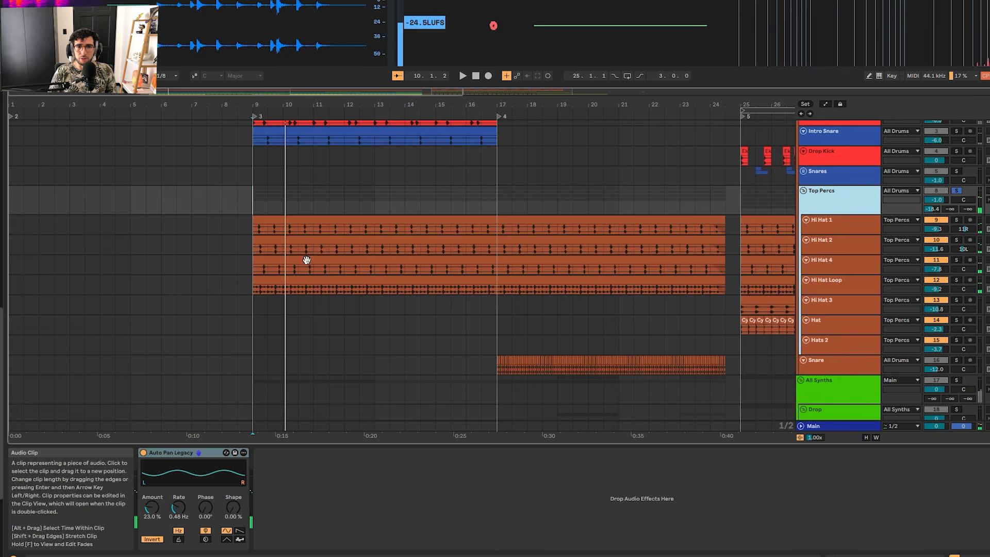
Replay the Top Percs from bar 9 and unsolo the group during playback to hear it with the full intro.
left_click(268, 202)
left_click(256, 199)
key("space")
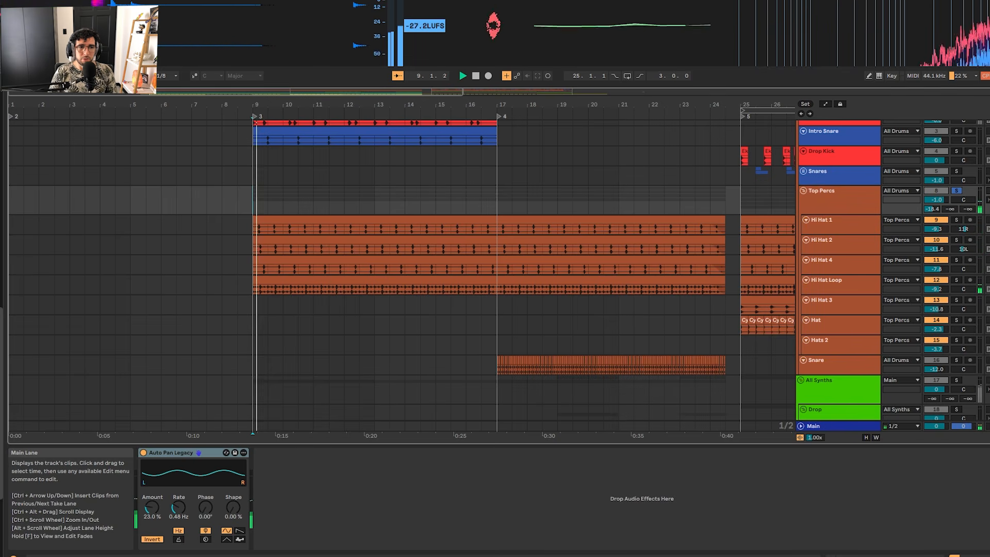
key("s")
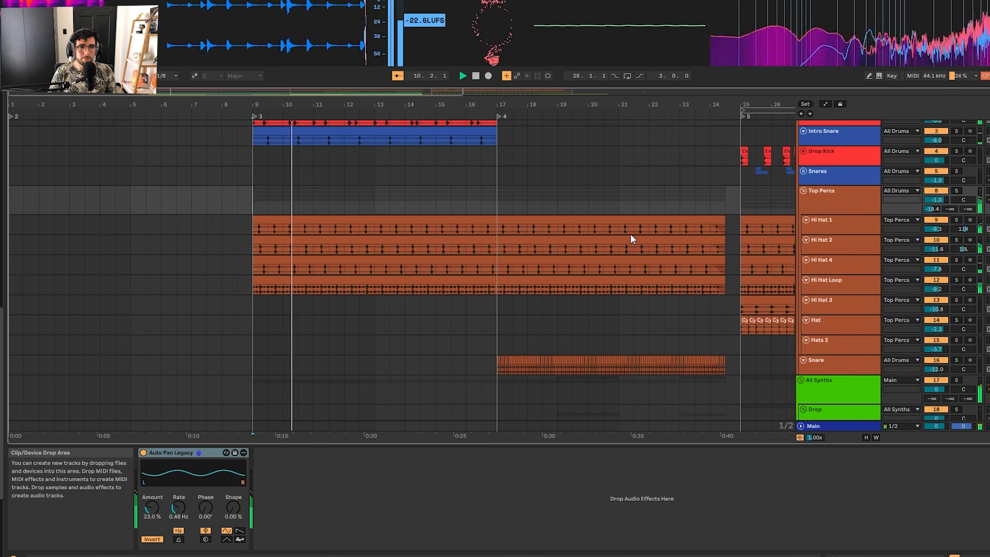
scroll(815, 202, "up", 2)
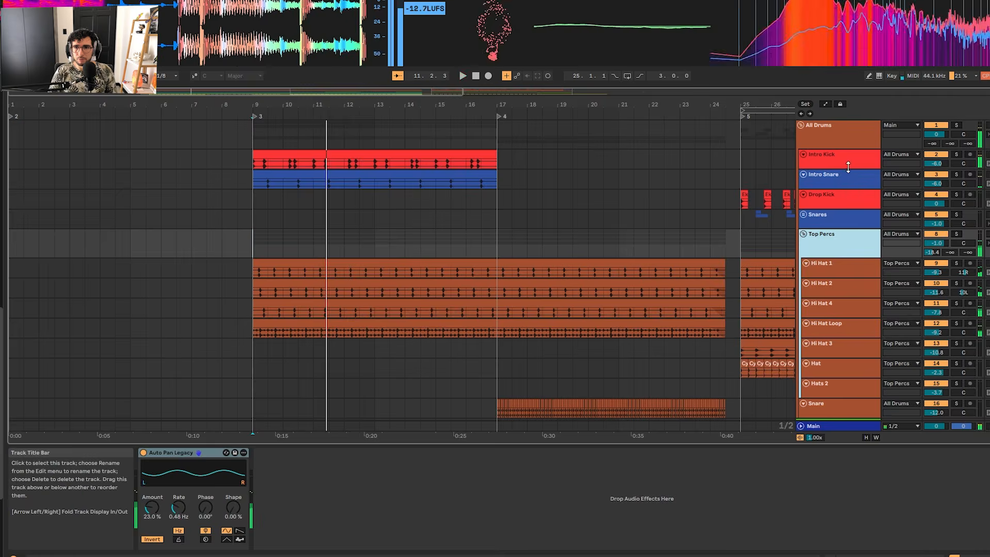
Deactivate the Intro Kick, Intro Snare and Top Percs tracks and play the intro from bar 9 without them.
left_click(850, 176)
left_click(943, 155)
left_click(935, 234)
left_click(252, 232)
left_click(254, 221)
scroll(396, 199, "down", 2)
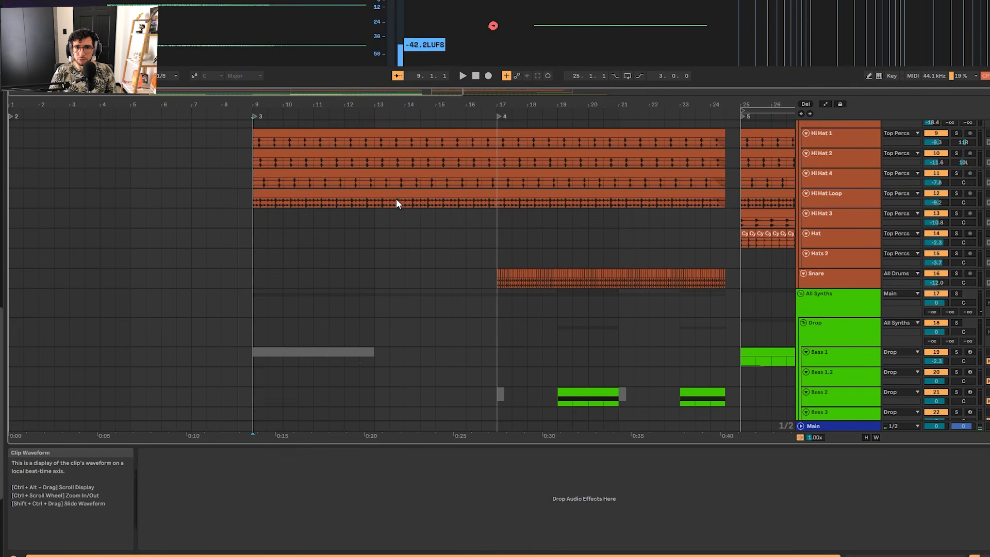
key("space")
scroll(431, 208, "up", 3)
scroll(433, 215, "down", 3)
scroll(433, 216, "up", 3)
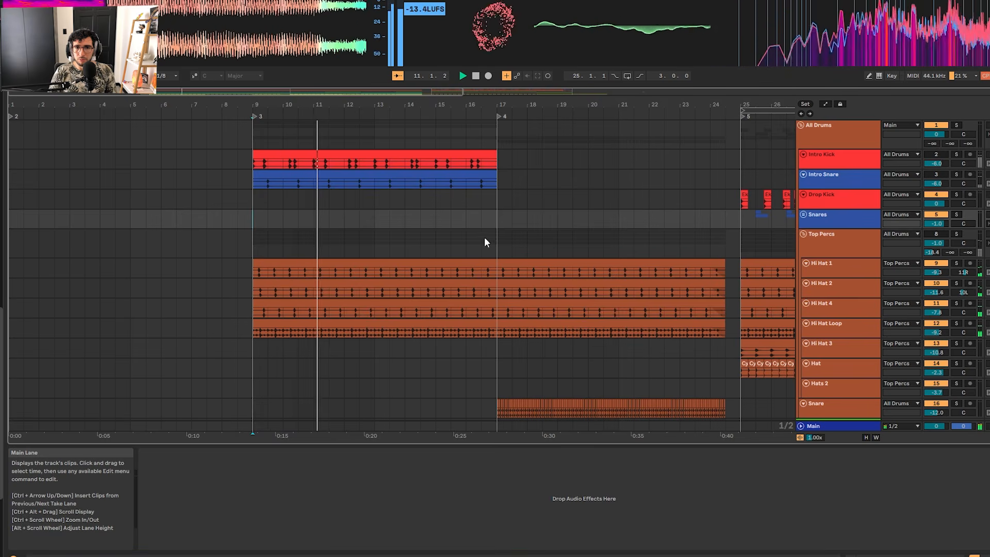
key("space")
Reactivate the Top Percs, Intro Kick and Intro Snare tracks.
left_click(436, 241)
left_click(936, 235)
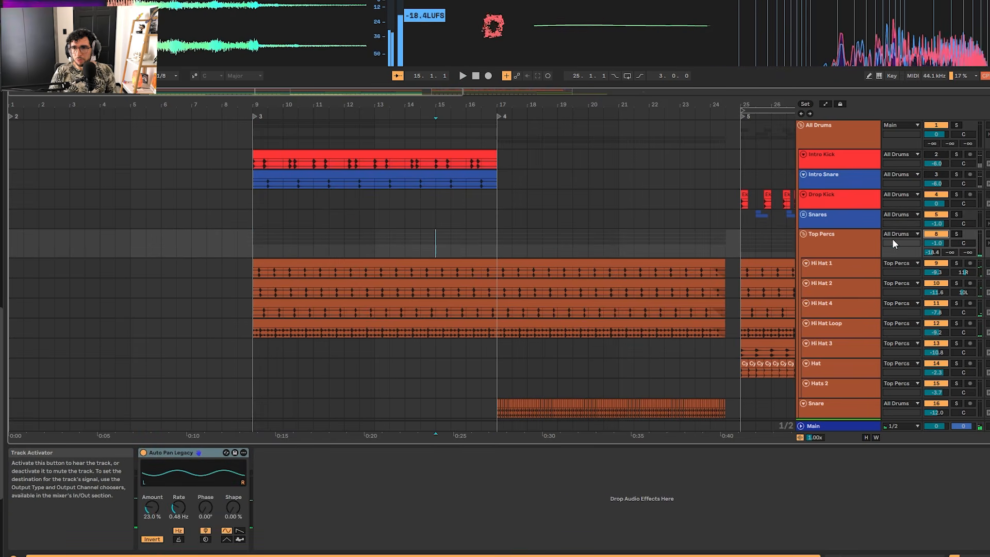
left_click(360, 237)
left_click(259, 219)
scroll(263, 222, "down", 3)
scroll(376, 293, "up", 3)
Examine the intro's layered hi-hat clips in the Top Percs group between bars 9 and 17.
mouse_move(487, 342)
left_mouse_down()
mouse_move(439, 309)
mouse_move(252, 255)
left_mouse_up()
left_click(284, 245)
left_click(482, 231)
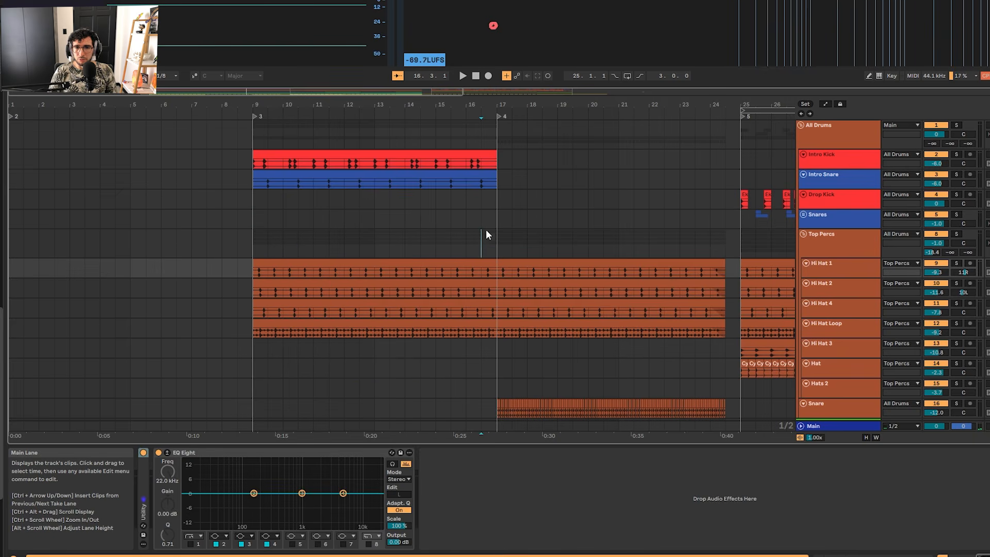
left_click_drag(460, 248, 216, 285)
left_click_drag(160, 254, 216, 239)
left_click(255, 230)
scroll(255, 230, "down", 3)
scroll(255, 230, "up", 3)
left_click(479, 246)
Solo the Top Percs group and audition the intro hi-hats around bar 15.
left_click(844, 242)
key("s")
left_click(526, 243)
left_click(188, 247)
key("space")
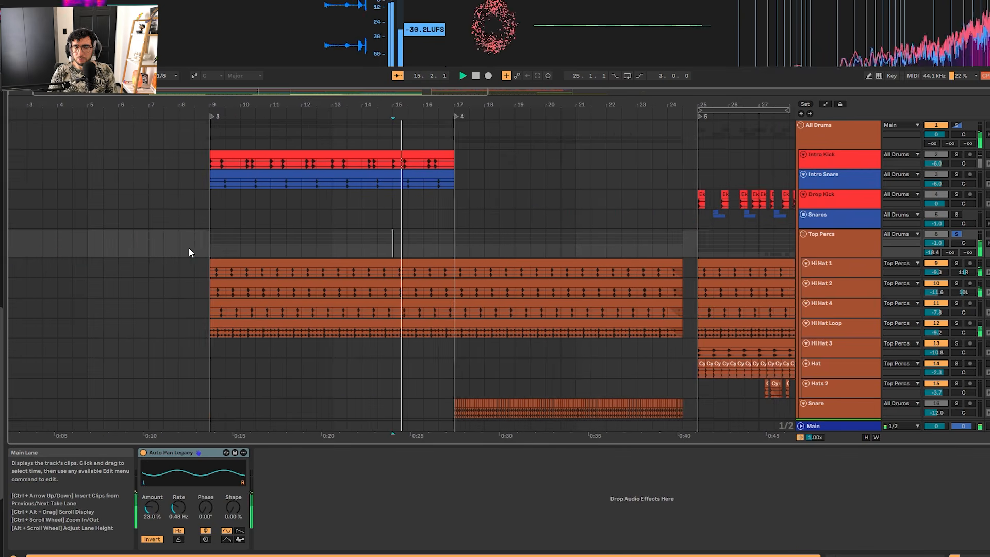
key("space")
Audition the soloed Top Percs group in the drop from bar 25.
scroll(242, 275, "right", 4)
left_click(475, 248)
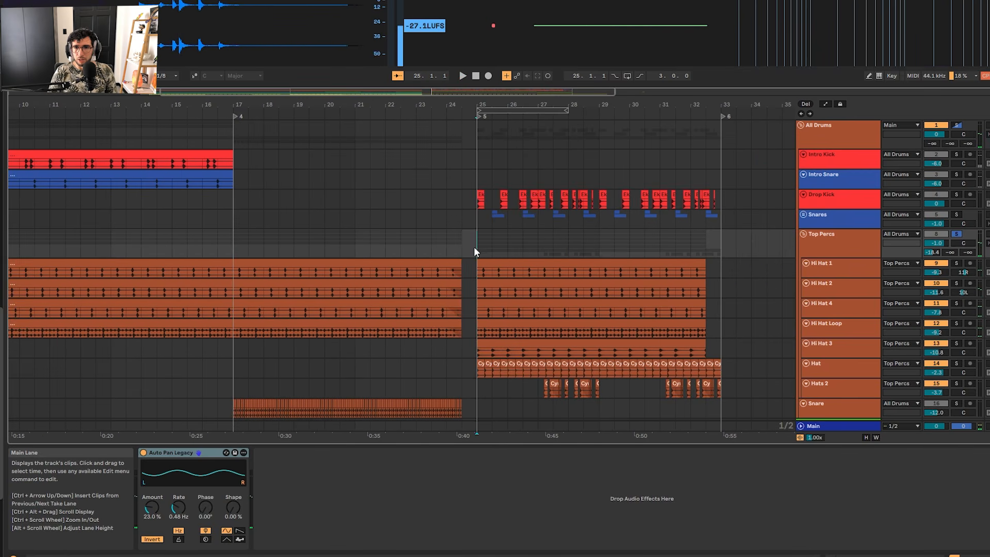
scroll(413, 303, "down", 3)
key("space")
scroll(562, 248, "up", 3)
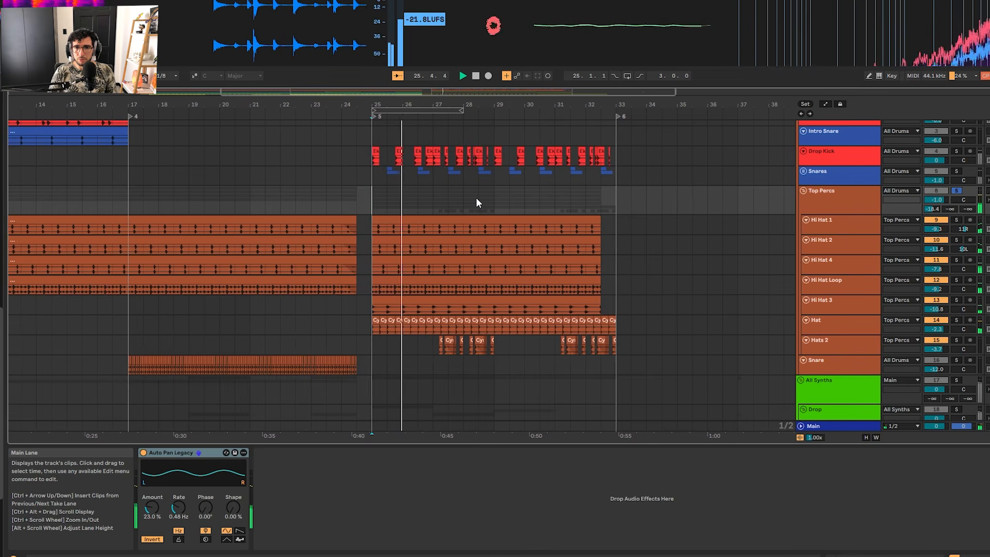
key("space")
Solo and audition the Hi Hat 3, Hat and Hats 2 layers one after another in the drop.
left_click(365, 309)
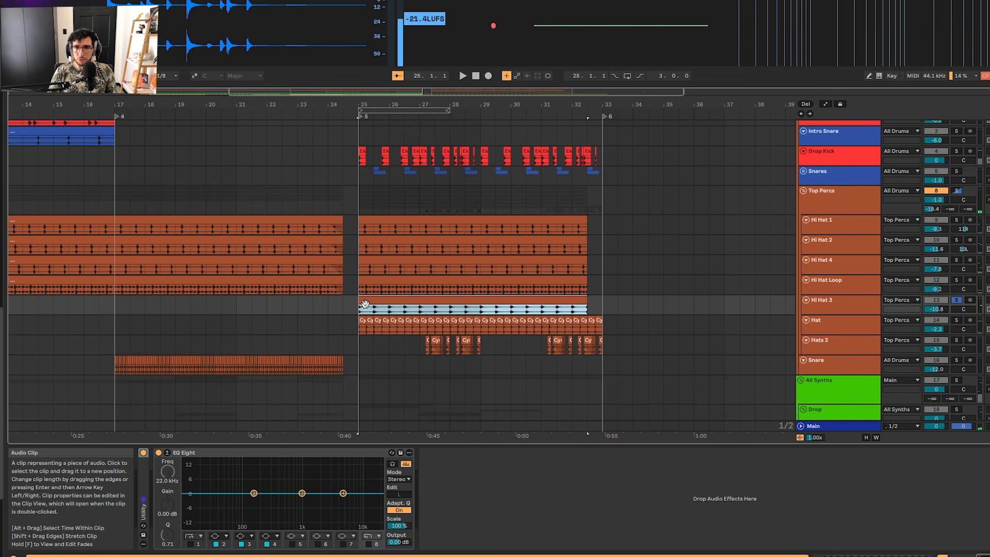
left_click(406, 330)
key("space")
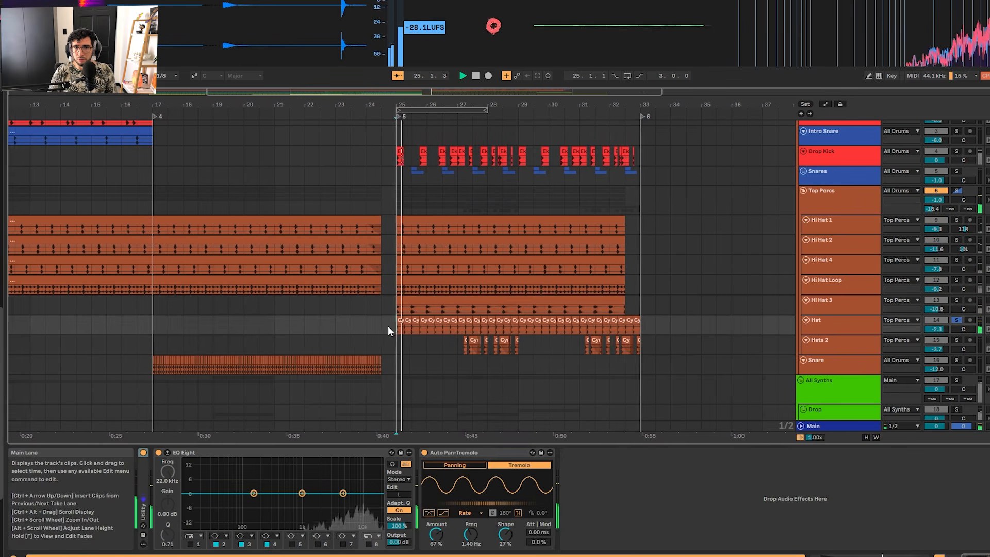
left_click(456, 348)
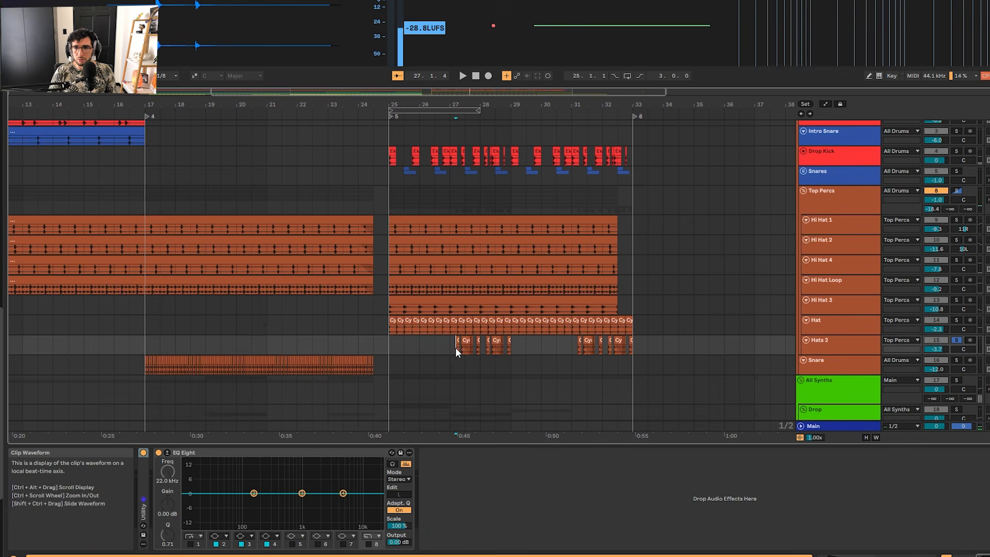
left_click(311, 348)
key("space")
Clear the Hats 2 solo, and solo the Top Percs group to audition the intro hi-hats from bar 13.
left_click_drag(323, 364, 511, 408)
key("s")
scroll(397, 325, "down", 3)
scroll(305, 328, "left", 5)
scroll(303, 329, "up", 3)
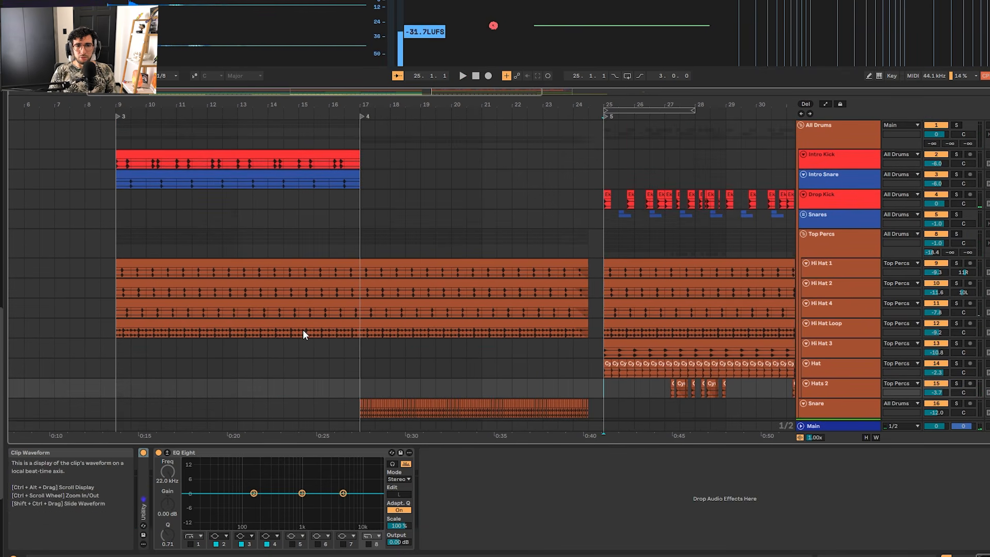
left_click(235, 242)
key("space")
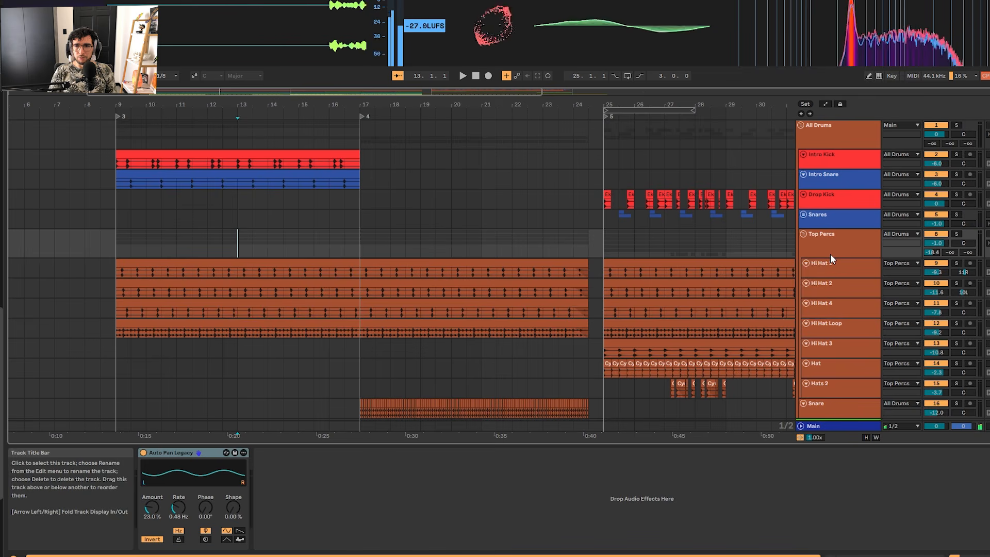
left_click(830, 253)
key("s")
key("space")
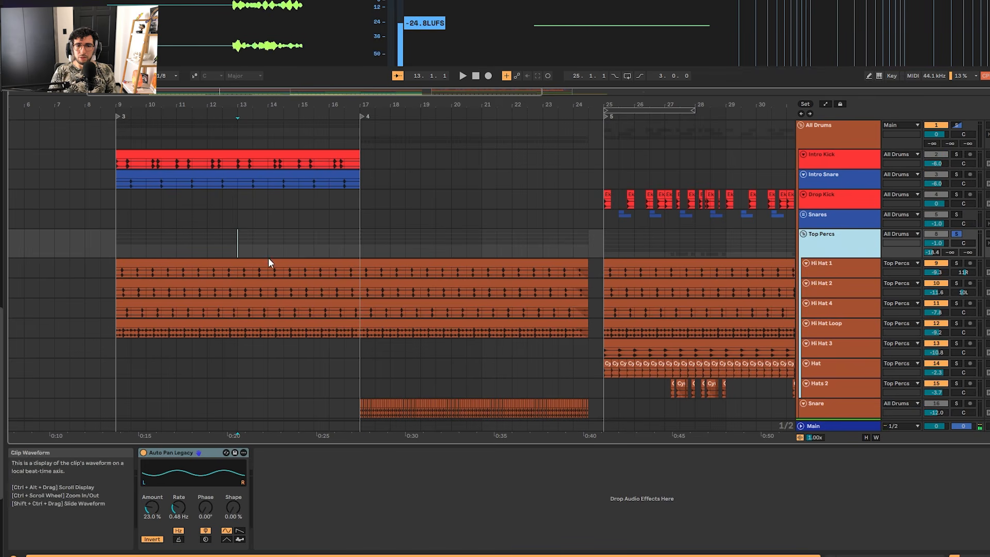
Audition the soloed Top Percs group from bar 17, and compare it with the drop at bar 25.
left_click(373, 234)
left_click(364, 240)
key("space")
key("space")
left_click_drag(579, 263, 323, 307)
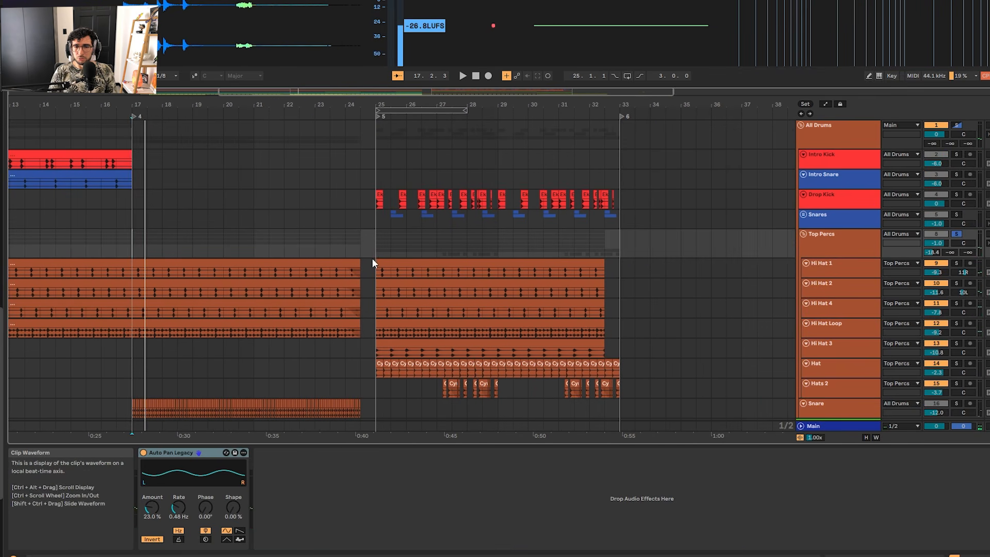
left_click(373, 258)
scroll(555, 261, "down", 4)
scroll(555, 261, "up", 4)
mouse_move(617, 365)
left_mouse_down()
mouse_move(405, 263)
mouse_move(519, 324)
mouse_move(630, 354)
left_mouse_up()
left_click(371, 245)
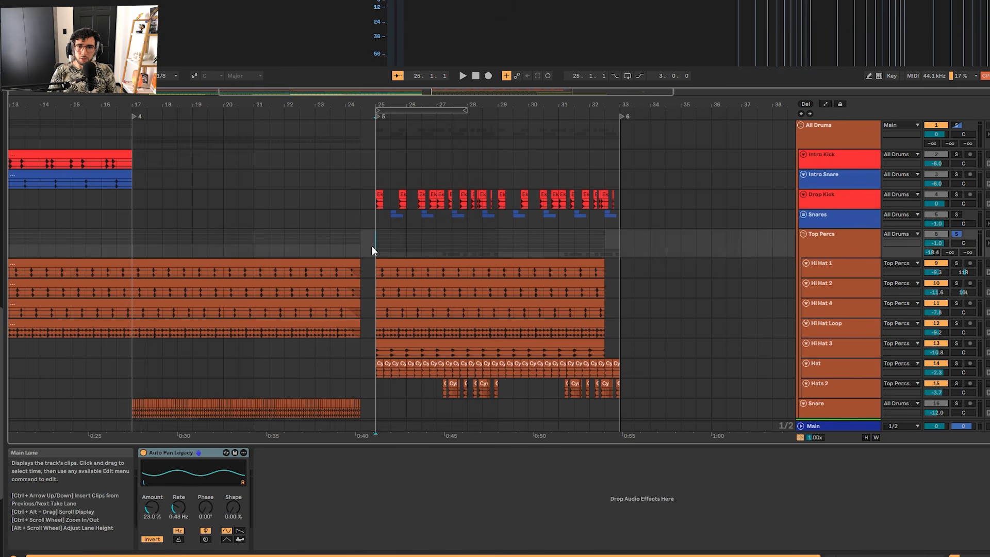
Examine how the hi-hat layers, intro kick and snare roll are arranged from bar 9 into the drop.
scroll(371, 245, "down", 4)
scroll(298, 294, "left", 5)
scroll(297, 294, "up", 1)
left_click(96, 176)
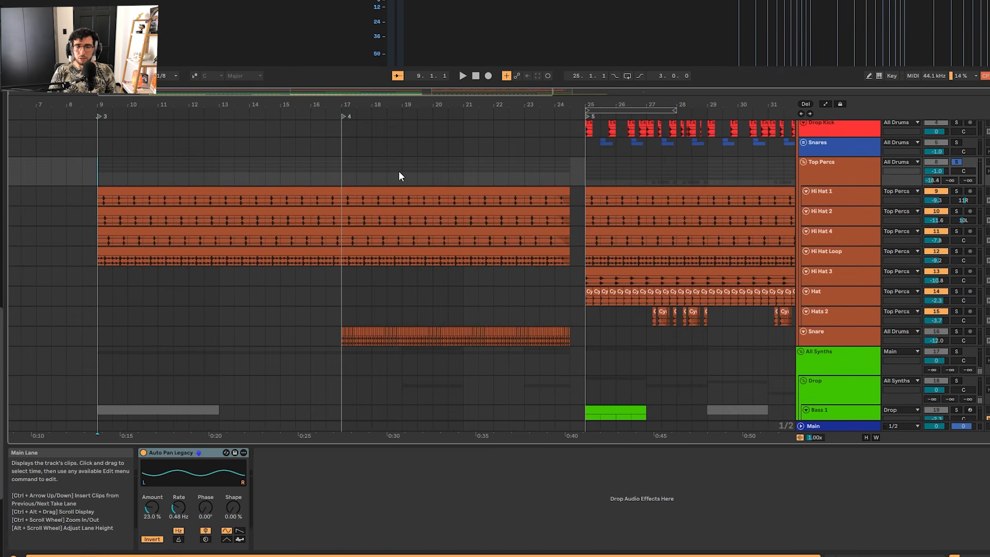
scroll(442, 247, "right", 5)
scroll(465, 282, "down", 1)
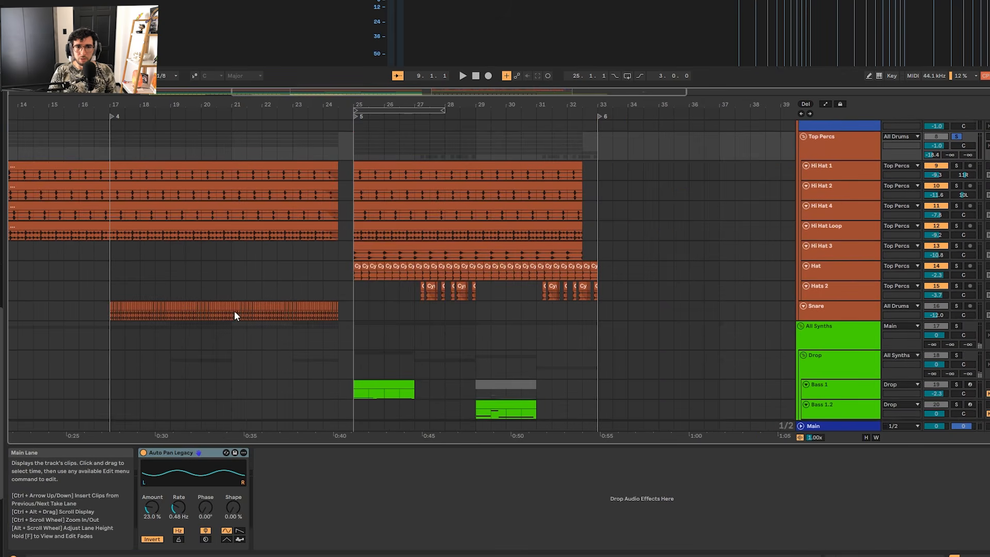
scroll(79, 325, "left", 7)
scroll(305, 208, "up", 4)
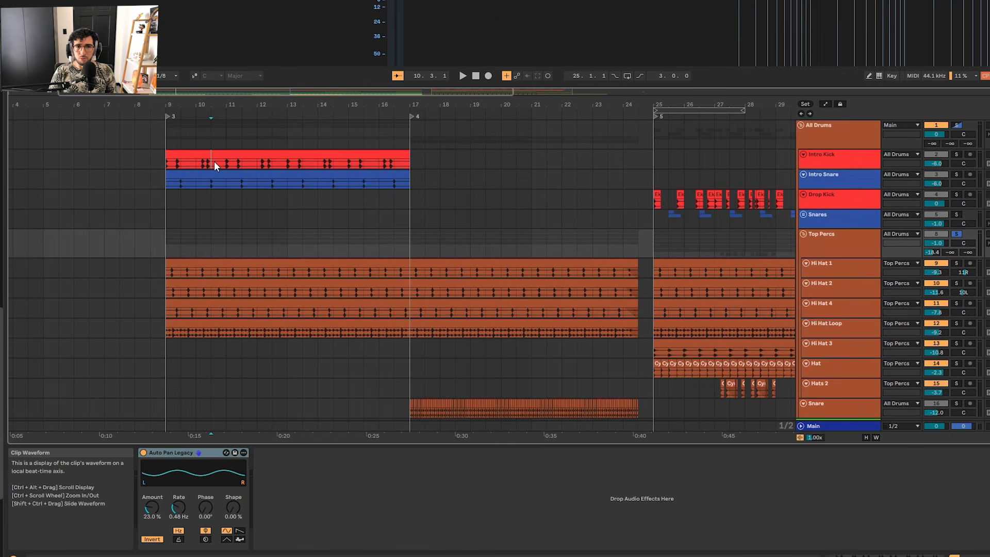
left_click(275, 158)
scroll(299, 236, "down", 4)
left_click(226, 157)
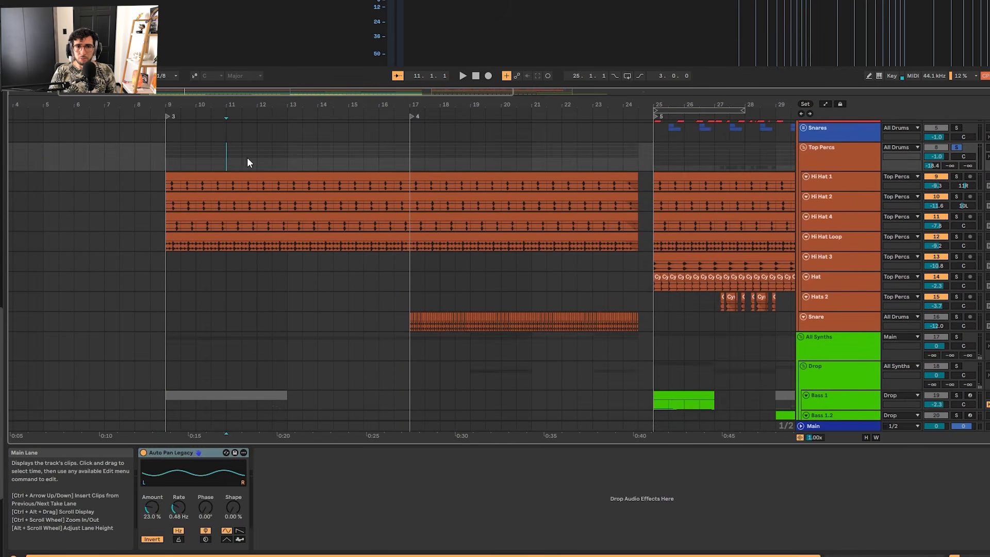
scroll(392, 209, "up", 2)
scroll(353, 207, "down", 6)
scroll(320, 242, "up", 3)
scroll(285, 276, "right", 3)
Solo the Snare track, enlarge its lane and audition the build-up roll from bar 17.
left_click(300, 303)
left_click(835, 310)
left_click_drag(836, 311, 836, 348)
key("space")
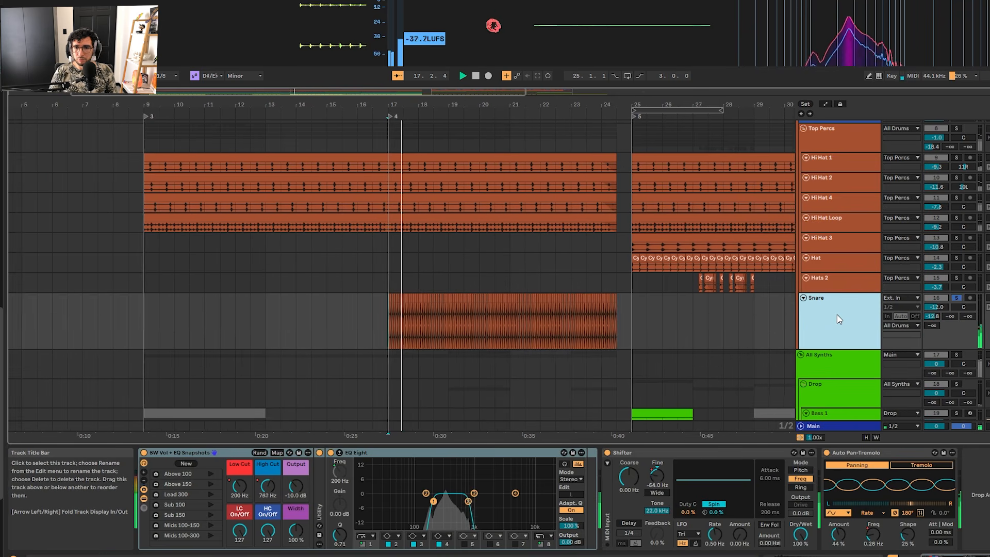
key("space")
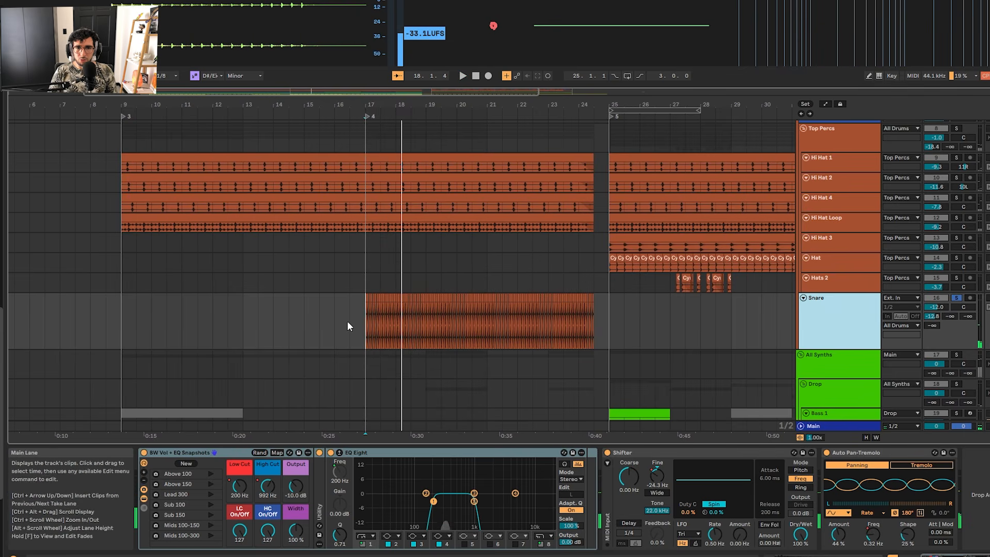
Show the Low Cut automation of the Snare track's EQ rack and audition the filter sweep from bar 17.
left_click(384, 312)
scroll(384, 313, "up", 3)
left_click(248, 481)
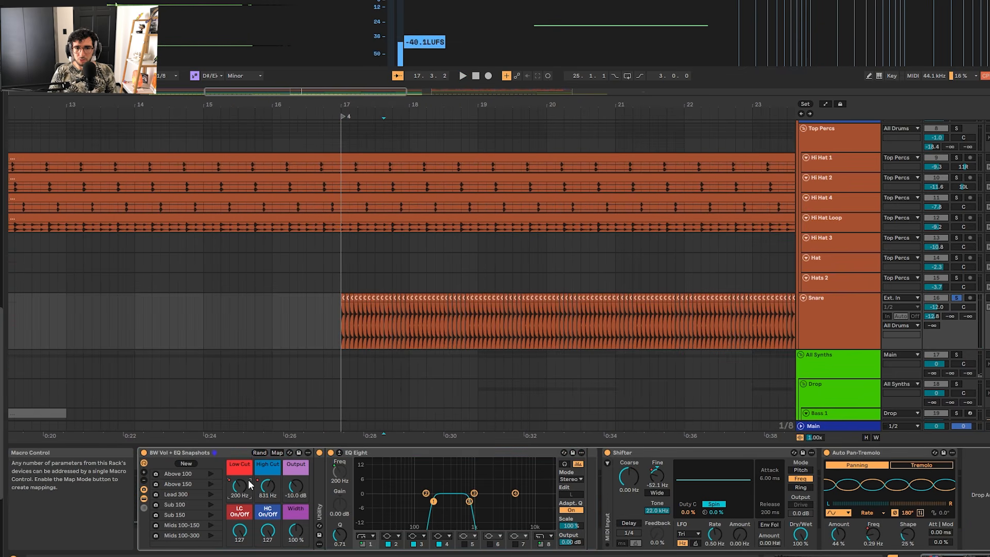
key("a")
scroll(361, 354, "down", 3)
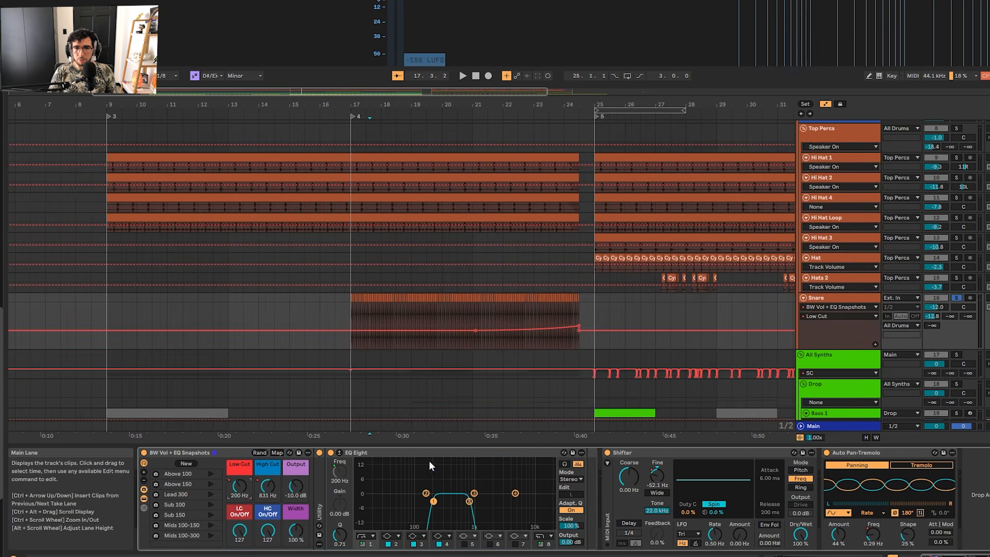
left_click_drag(469, 500, 471, 502)
key("space")
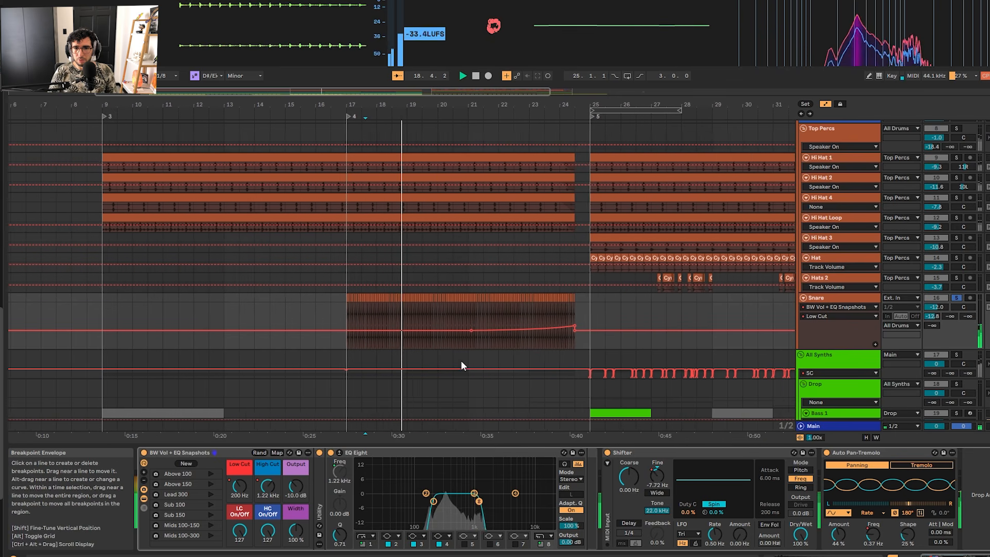
Show the Shifter's fine-tune automation on the Snare track and audition the pitch rise from bar 23.
left_click(657, 477)
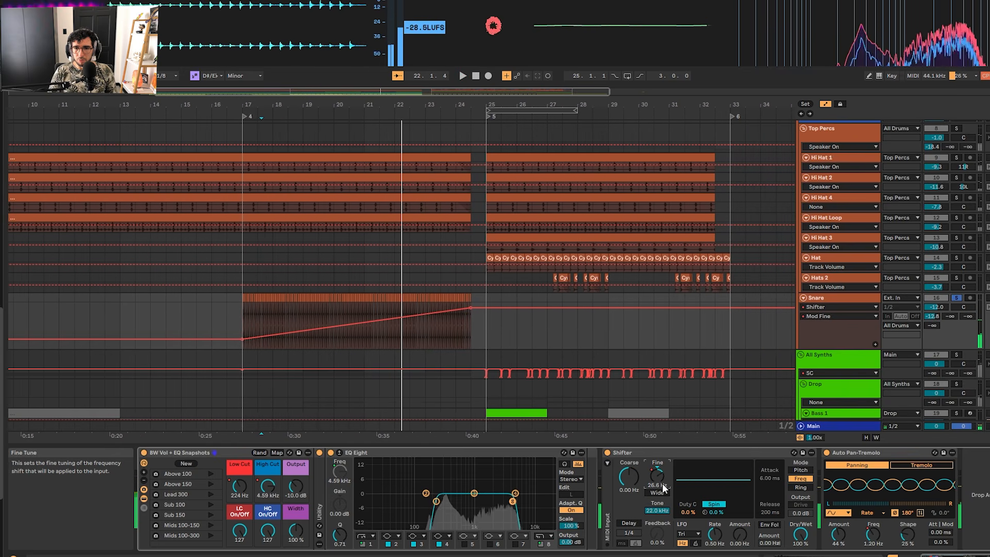
left_click(420, 340)
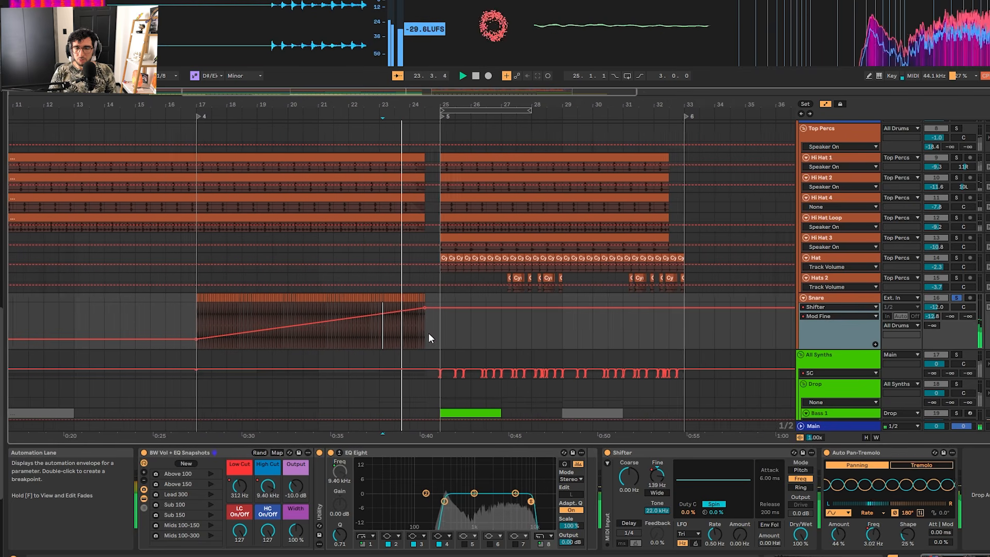
left_click(383, 341)
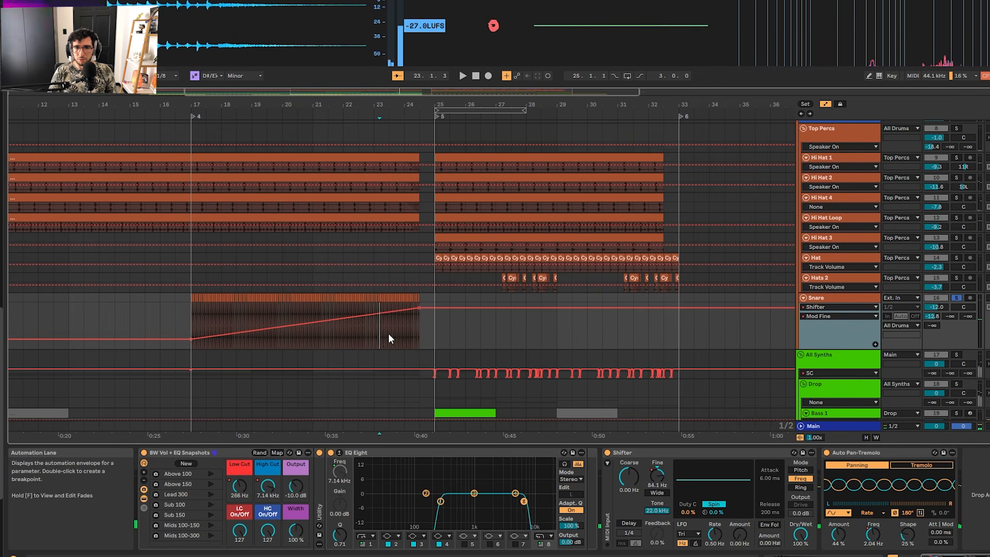
left_click(389, 334)
key("space")
key("space")
Inspect the Auto Pan-Tremolo on the Snare track and audition its effect from about bar 23.
left_click(861, 453)
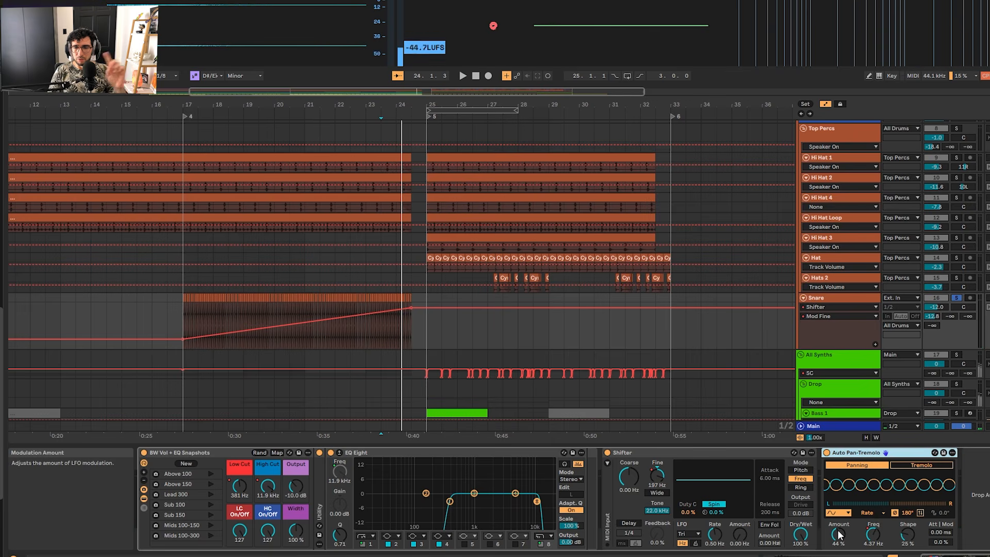
left_click(379, 334)
key("space")
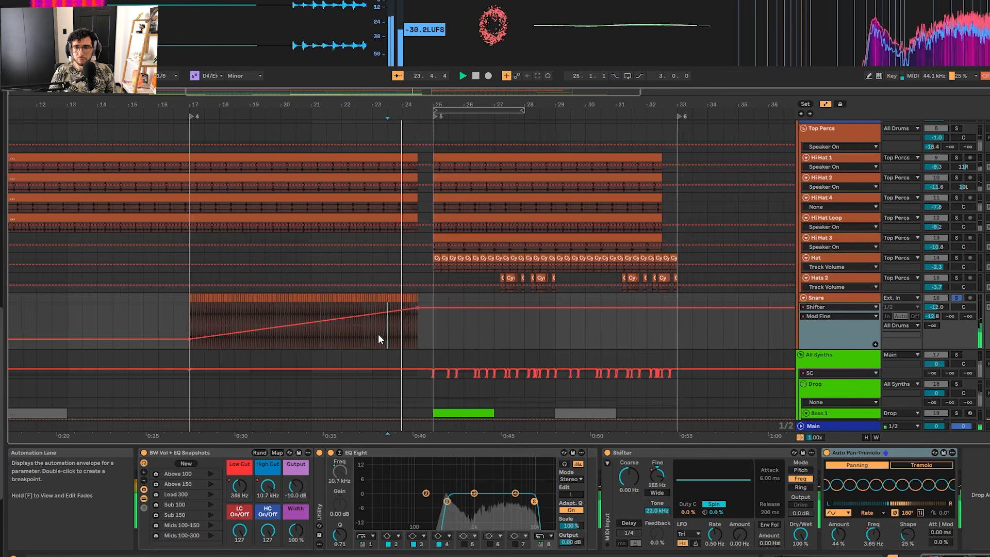
key("space")
Select the Snare lane from about bar 16 to bar 25 and hide the automation lanes.
key("x")
scroll(247, 247, "up", 4)
key("a")
scroll(247, 247, "down", 4)
key("a")
scroll(225, 188, "up", 3)
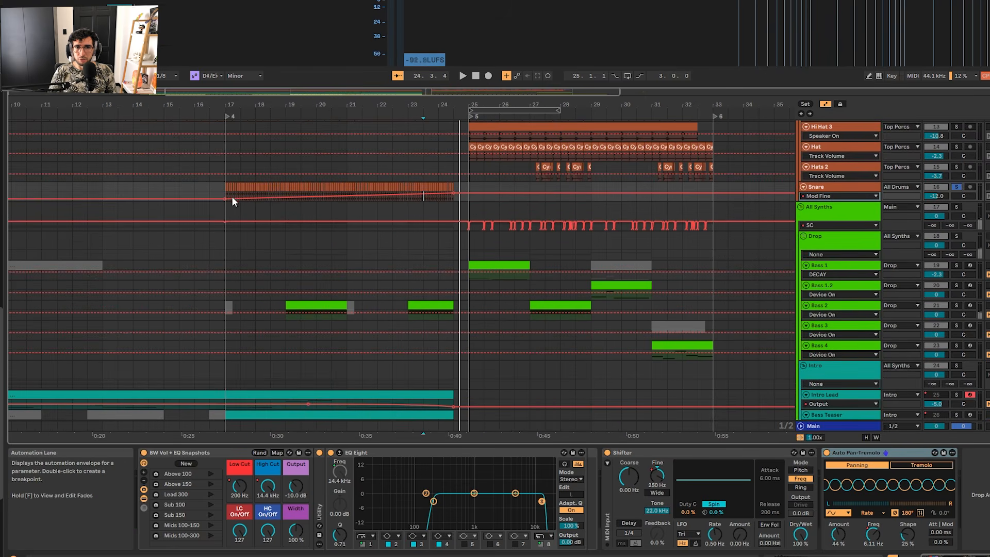
left_click_drag(212, 194, 467, 192)
key("a")
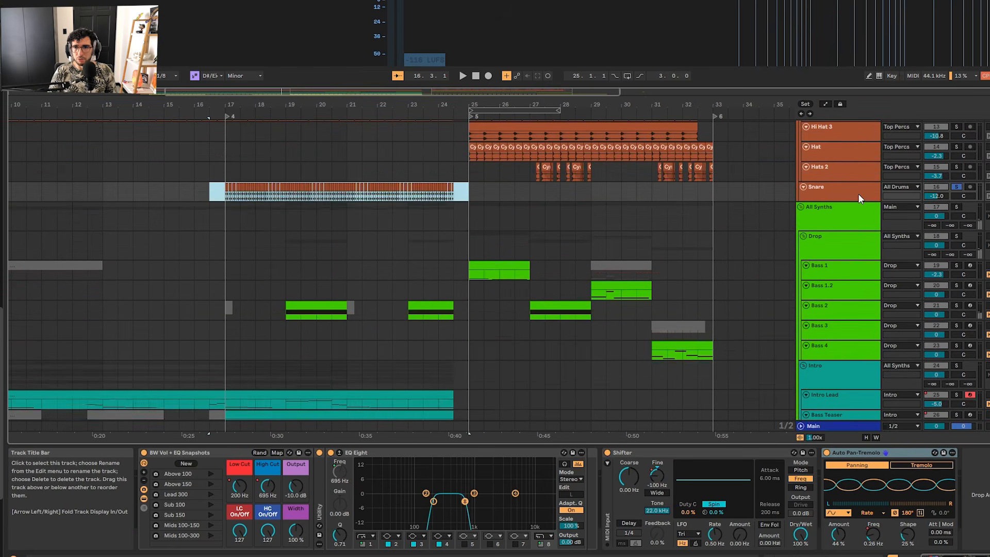
Enlarge the Snare lane to inspect the roll around bars 21 and 24, and fit the track heights back to the view.
left_click(846, 196)
left_click_drag(844, 201, 843, 257)
left_click(371, 220)
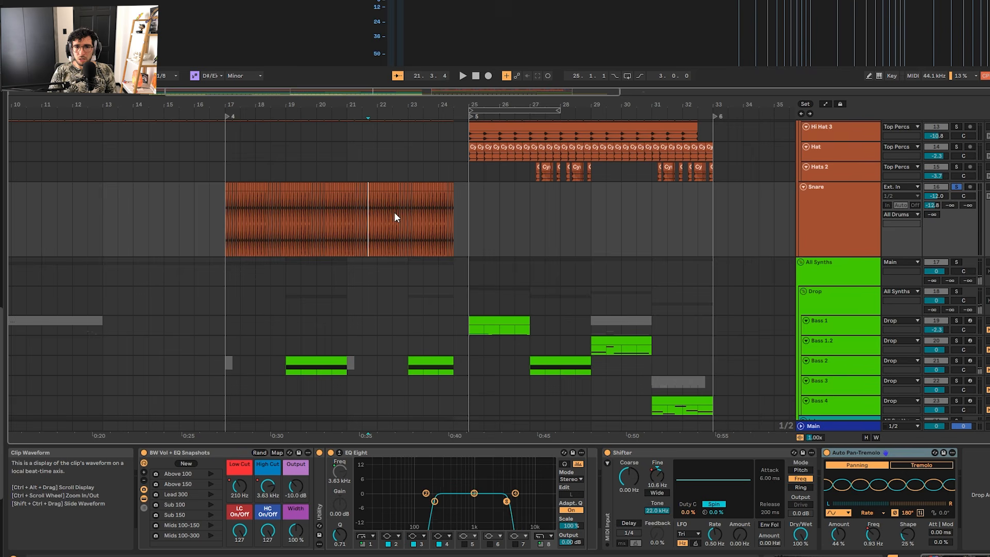
left_click(446, 215)
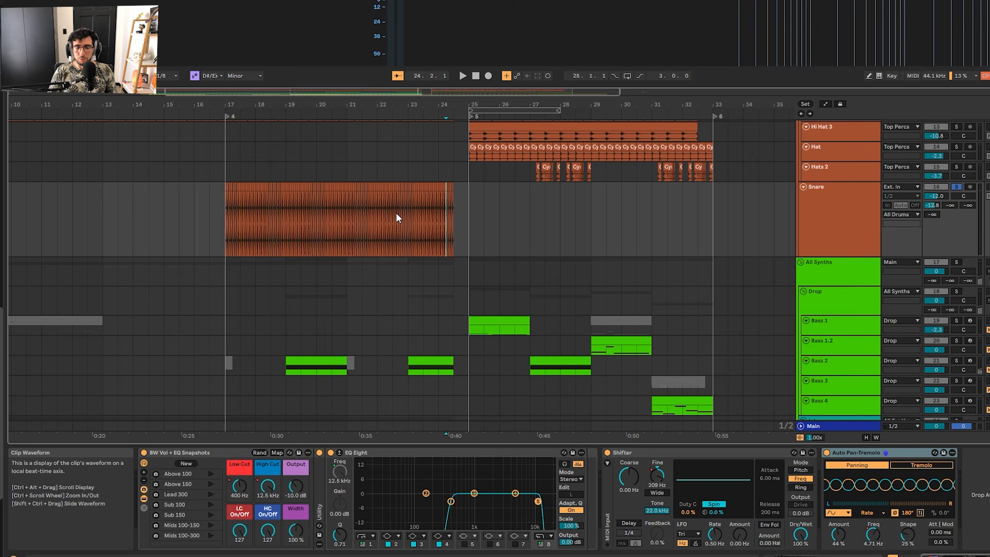
scroll(396, 213, "down", 2)
key("h")
scroll(379, 221, "down", 3)
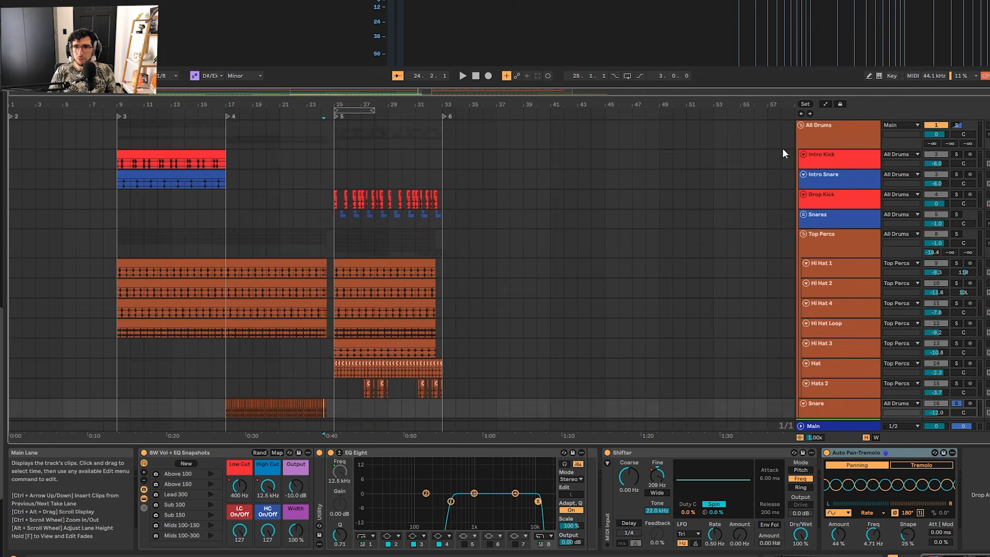
Show the reverb WET automation on the All Drums group and enlarge its lane to examine the rise before the drop.
left_click(822, 135)
scroll(539, 221, "down", 2)
scroll(532, 225, "up", 2)
key("a")
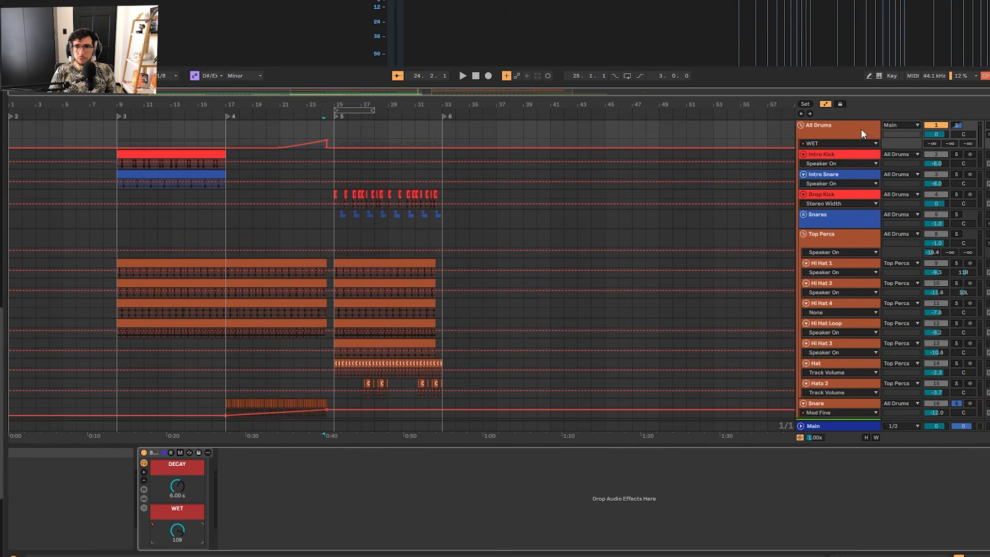
left_click(836, 144)
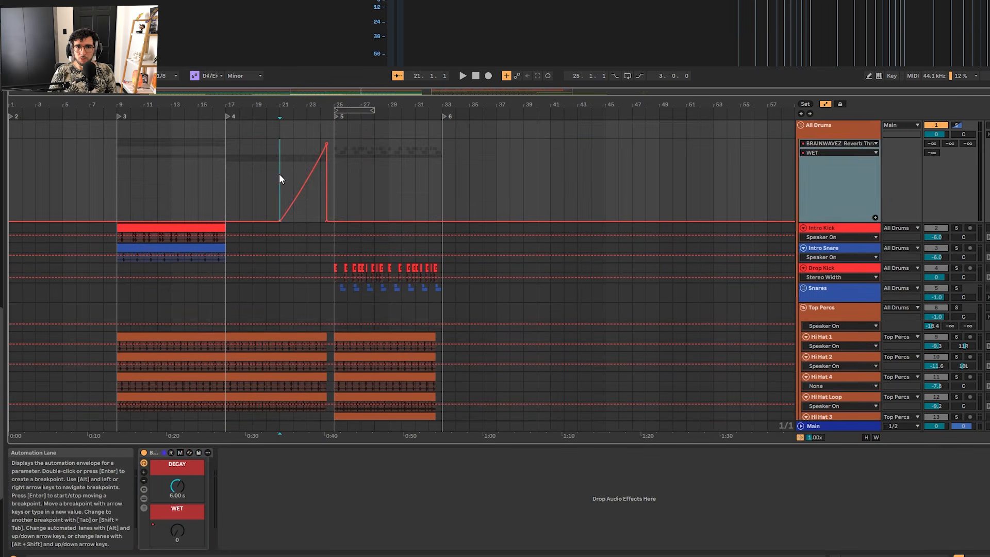
Hide the automation lanes and inspect the reverb DECAY and WET macros on the All Synths group.
scroll(279, 173, "down", 4)
key("a")
left_click(830, 257)
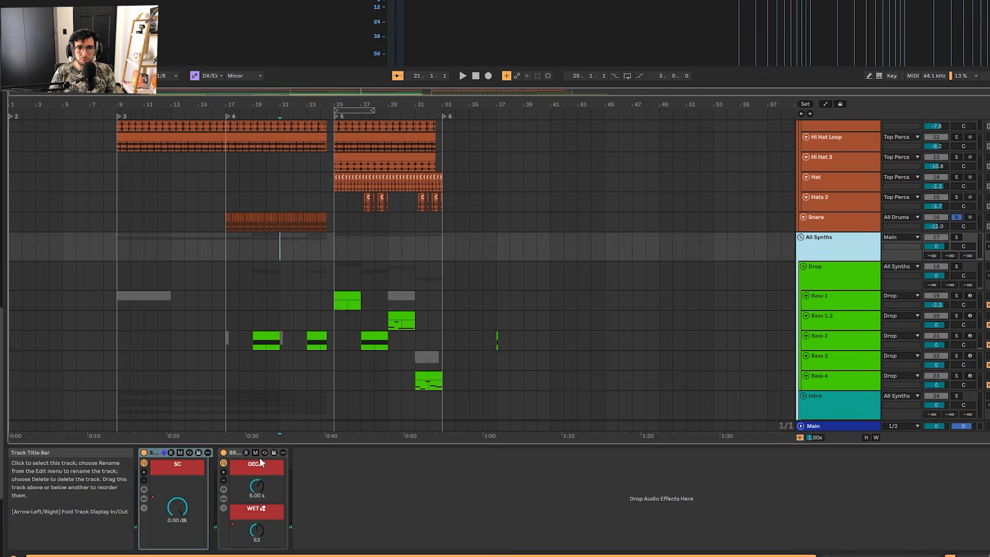
scroll(361, 248, "down", 5)
scroll(655, 212, "up", 10)
scroll(671, 237, "down", 6)
Rename the yellow group holding the Filtered, Crash, White Noise and Riser tracks as "All Fills".
scroll(802, 268, "down", 5)
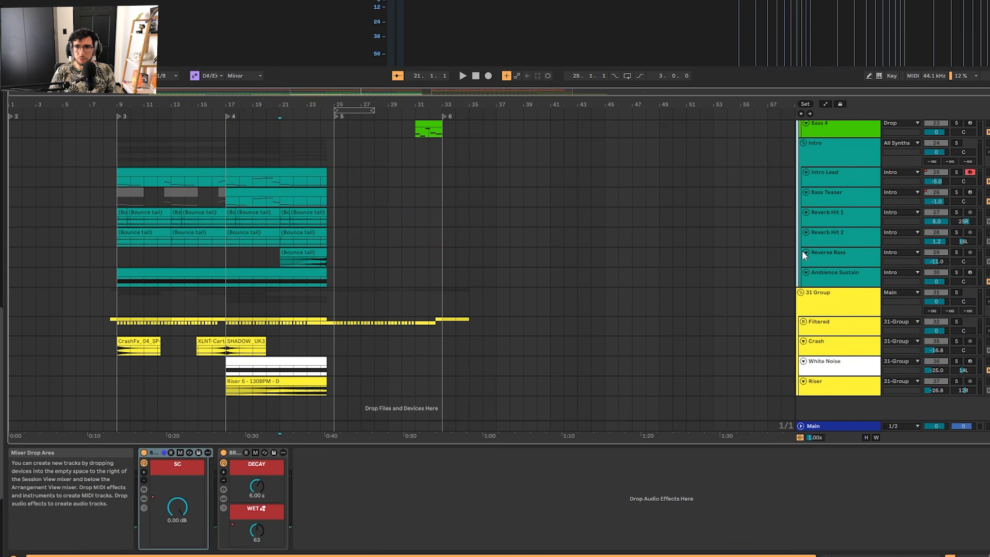
left_click(825, 299)
key("ctrl+r")
key("Caps_Lock")
type("A")
key("Caps_Lock")
type("ll Fills")
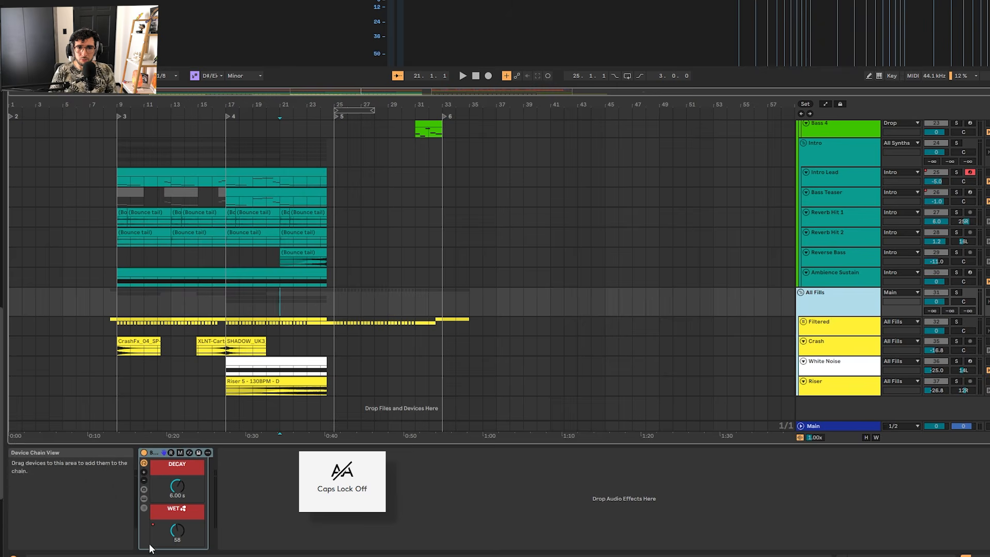
Examine the reverb WET automation on the All Fills group, and hide the automation lanes again.
type("a")
scroll(240, 321, "up", 3)
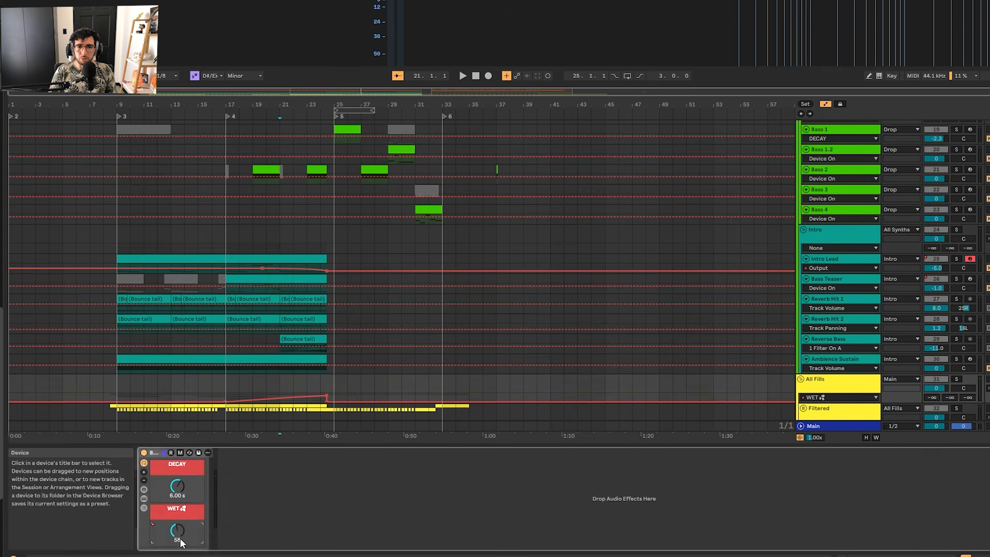
left_click(863, 219)
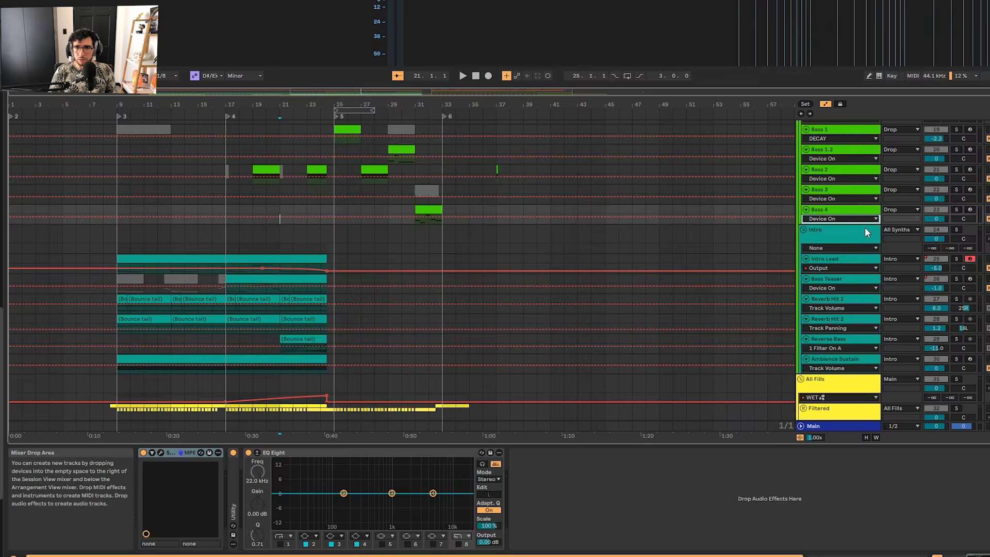
left_click(862, 230)
key("a")
scroll(852, 235, "up", 2)
scroll(851, 238, "down", 4)
left_click(817, 313)
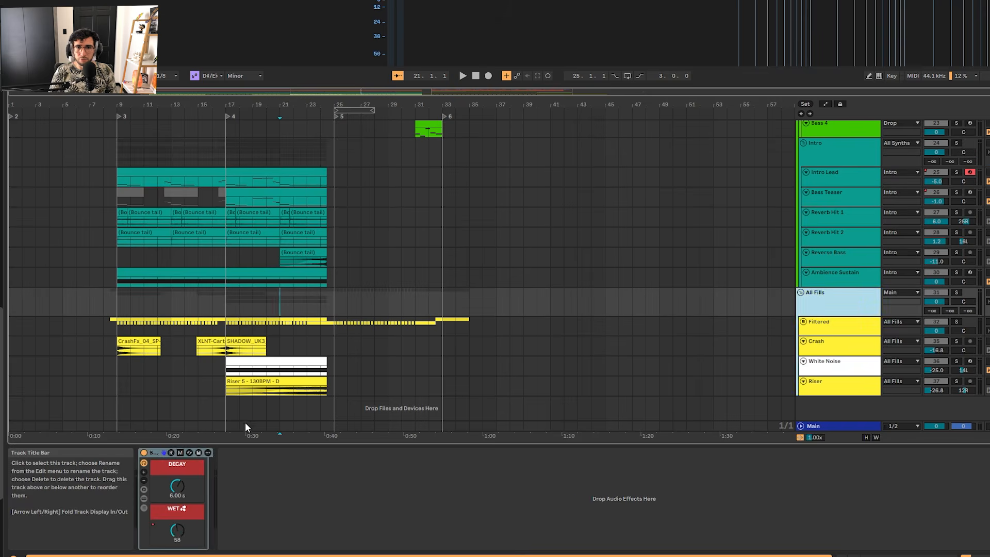
Enlarge the All Fills group's lane and show its reverb WET automation rising towards the drop.
scroll(335, 281, "up", 1)
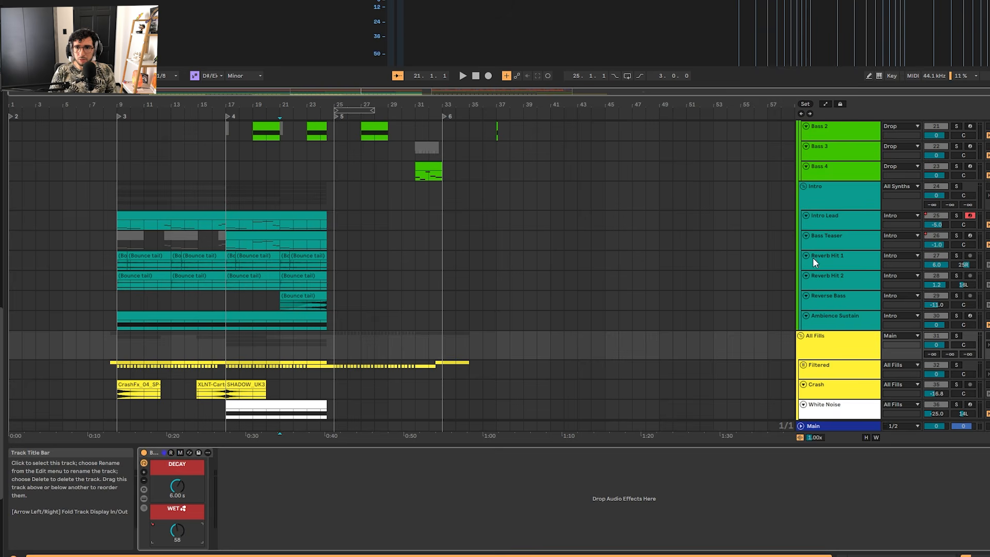
left_click_drag(816, 361, 807, 404)
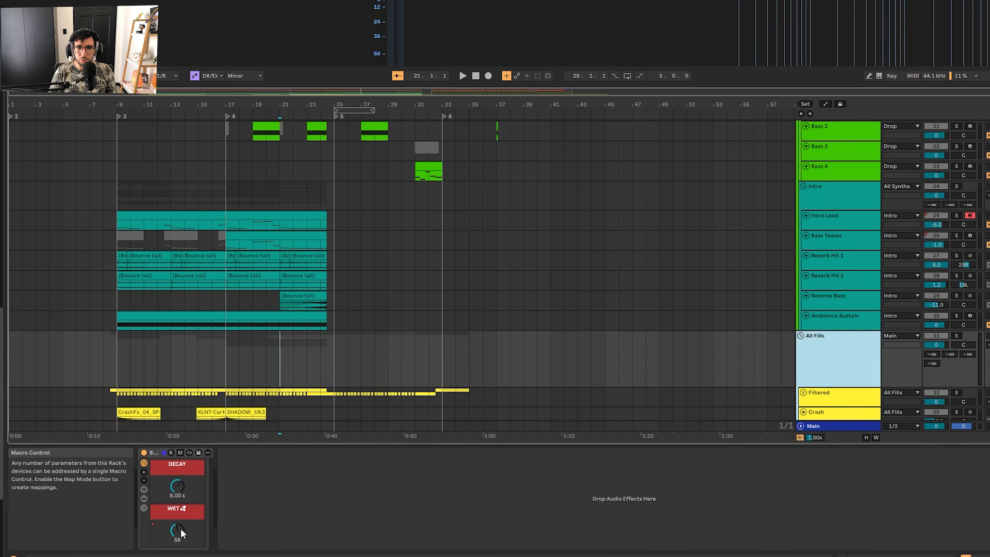
key("a")
scroll(255, 327, "down", 1)
scroll(226, 315, "up", 3)
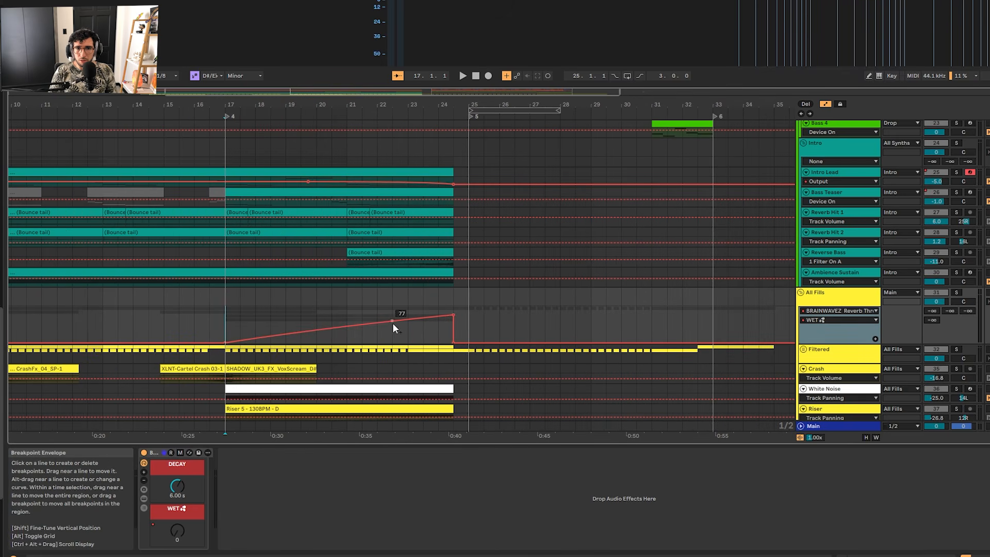
Play the All Fills group in solo through the build-up, and undo the edit to its WET envelope's peak.
key("space")
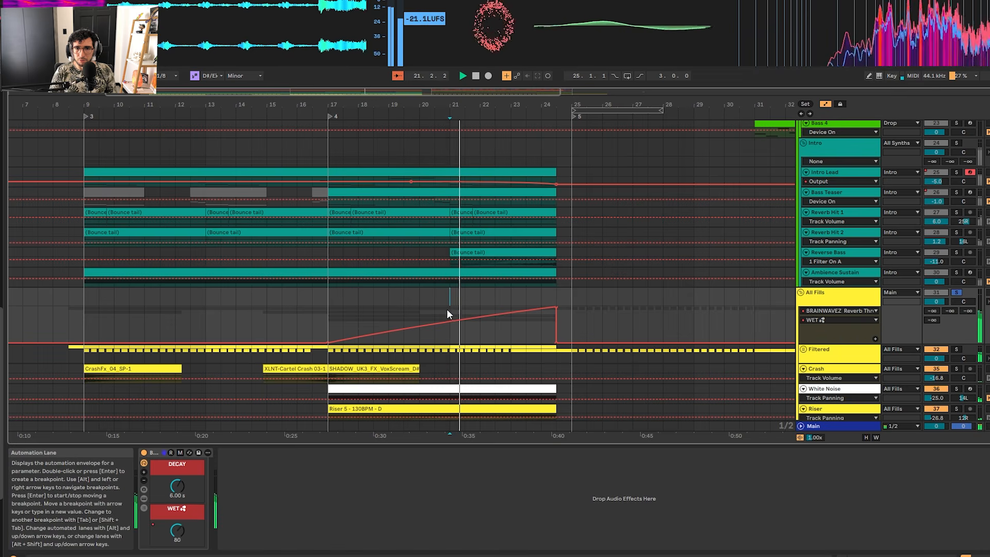
left_click(555, 308)
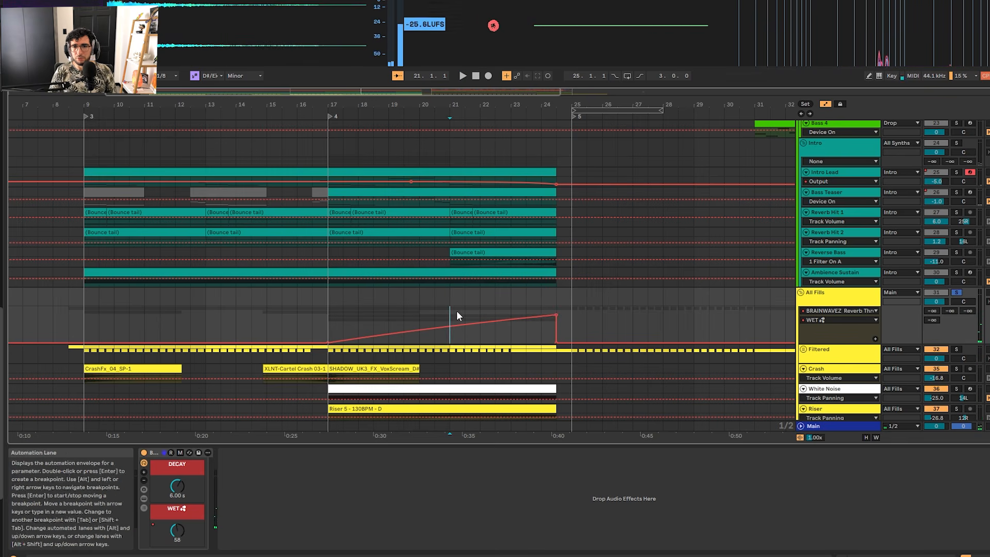
left_click(555, 315)
key("space")
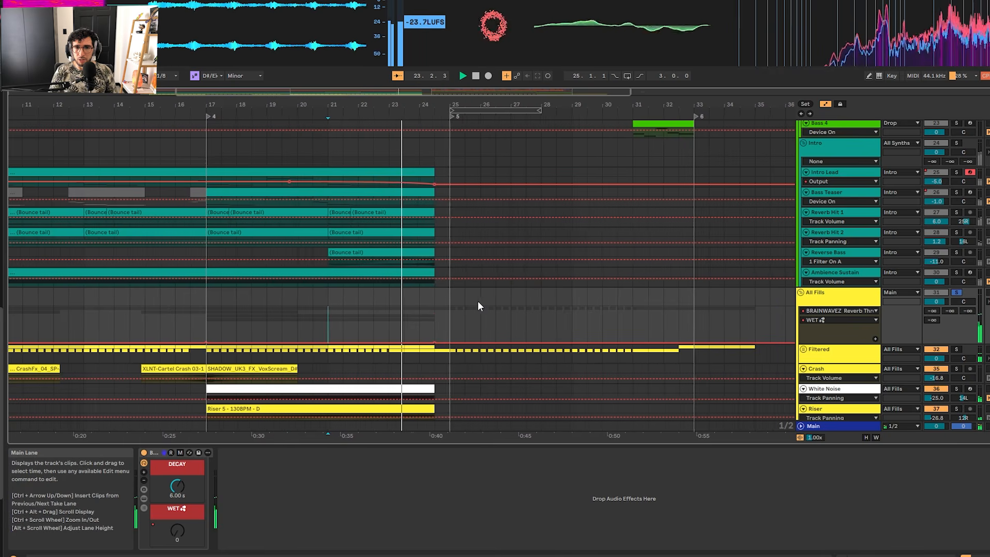
key("ctrl+z")
Hide the automation lanes, and play the All Synths group in solo through the build-up from bar 21.
scroll(360, 322, "up", 5)
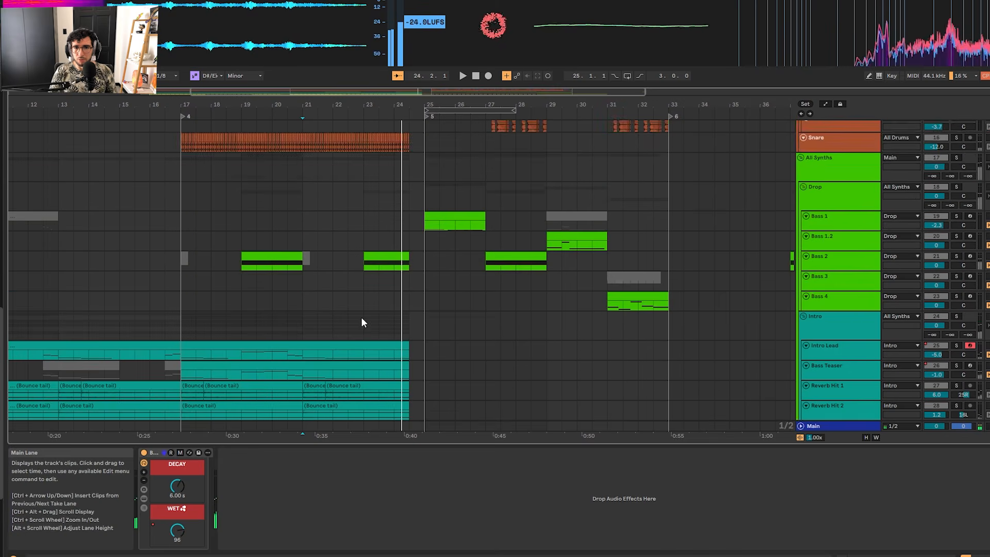
scroll(361, 318, "down", 2)
key("a")
key("a")
left_click(808, 290)
scroll(807, 286, "up", 4)
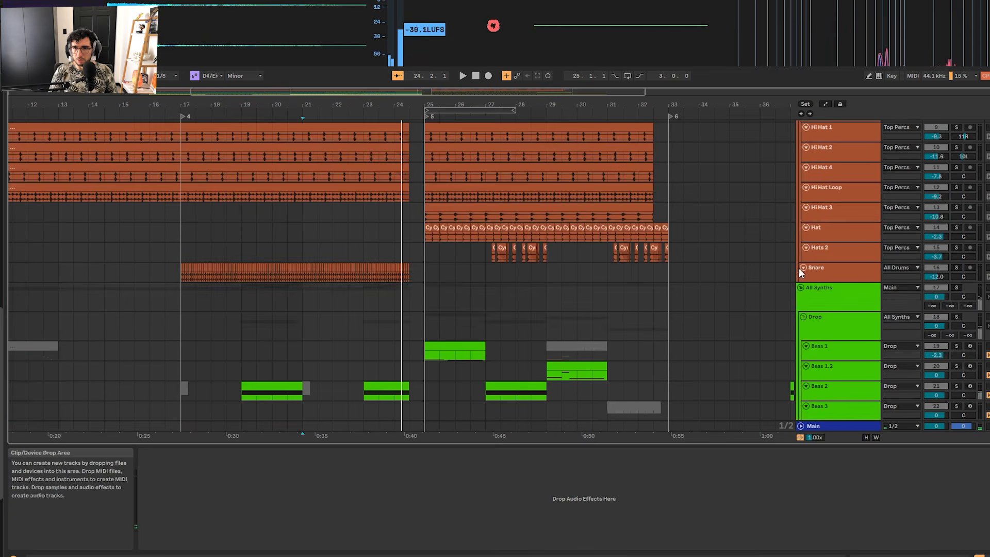
left_click(816, 308)
key("s")
key("space")
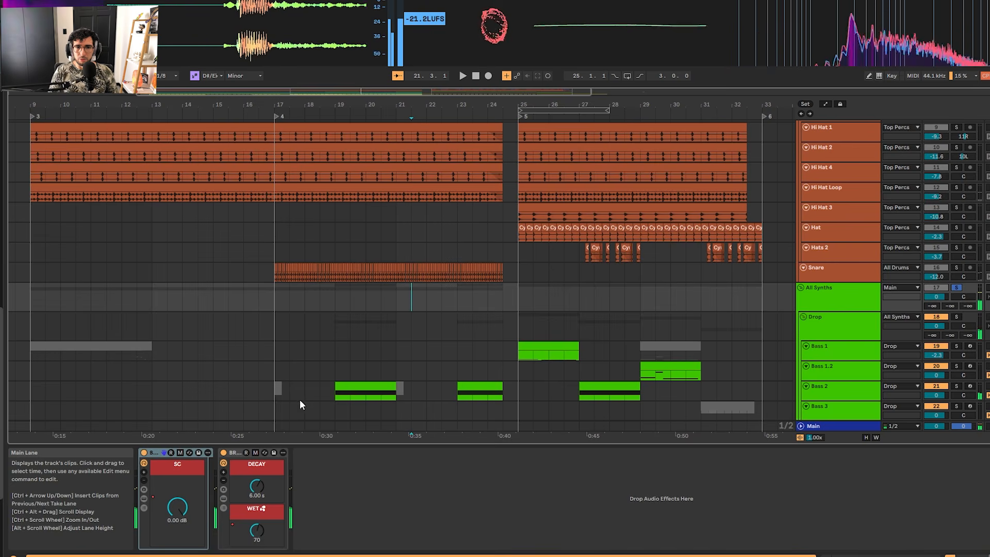
Show the reverb WET automation on the All Synths group and enlarge its lane.
left_click(258, 529)
key("a")
left_click_drag(831, 312, 833, 395)
scroll(408, 287, "down", 3)
Play the All Synths build-up from bar 21 and raise the WET envelope's peak just before the drop.
left_click(402, 258)
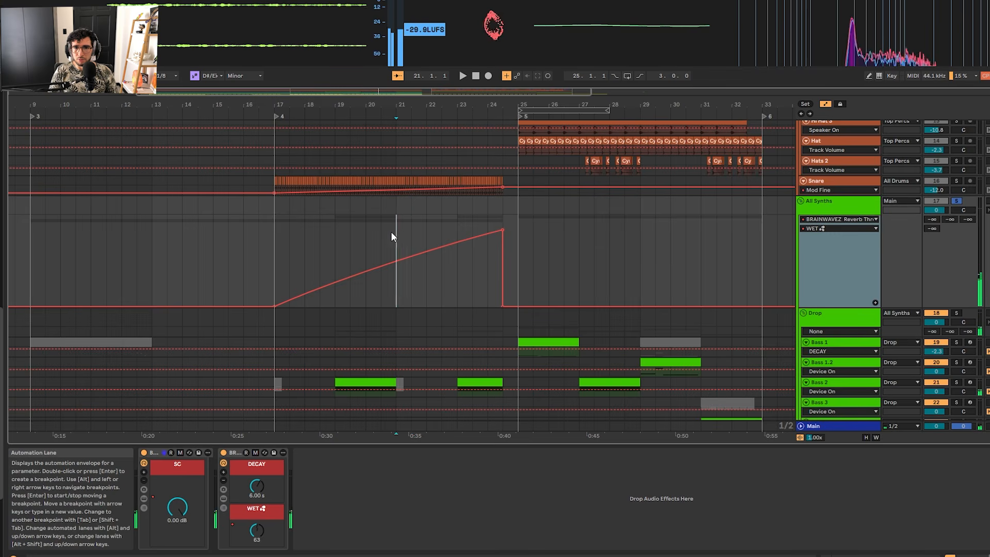
key("space")
left_click_drag(490, 228, 489, 217)
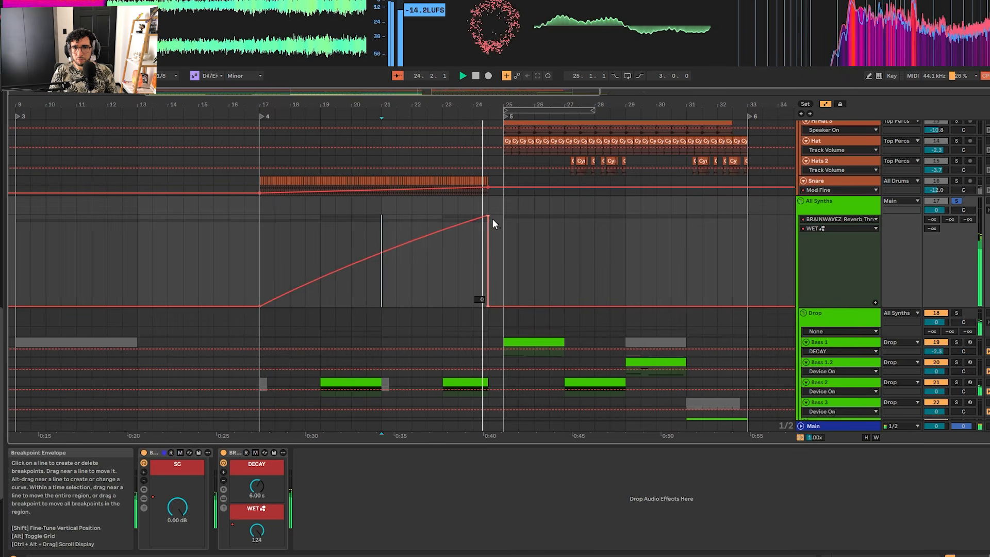
Hide the automation lanes and inspect the reverb WET macro on the All Drums group.
scroll(445, 266, "up", 7)
key("a")
left_click(459, 198)
key("space")
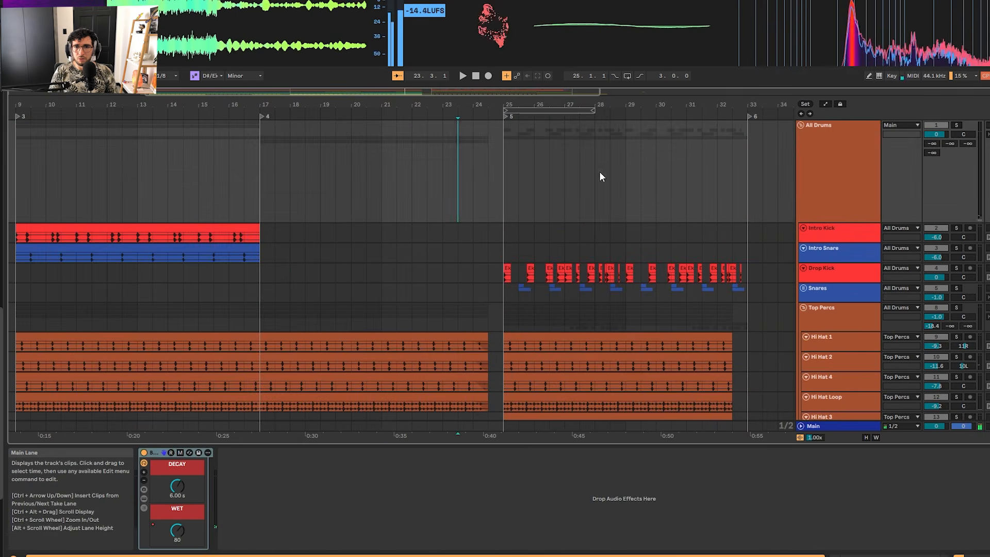
left_click(798, 155)
left_click(178, 530)
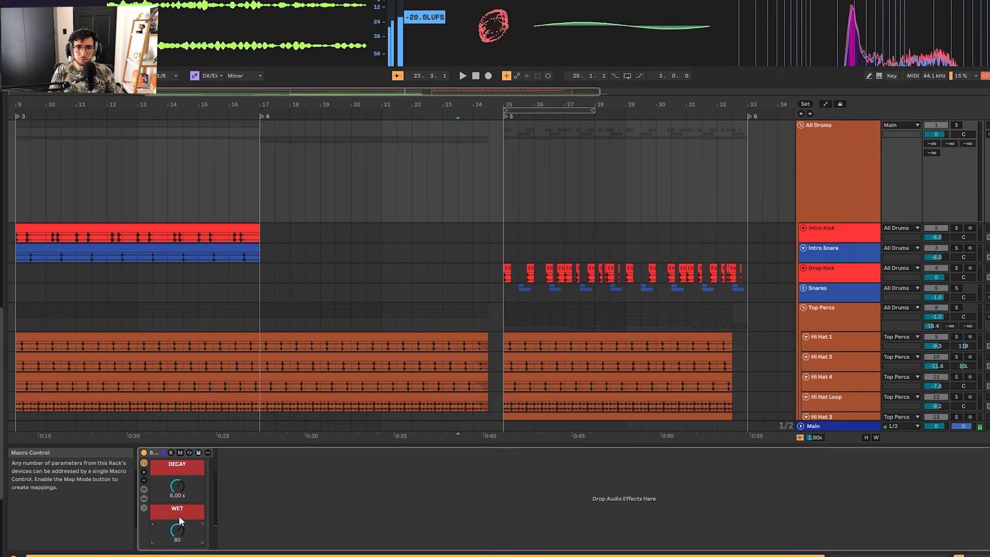
Solo the All Drums group, and play its build-up into the drop with the reverb WET automation shown.
key("s")
key("space")
left_click(346, 204)
key("space")
key("a")
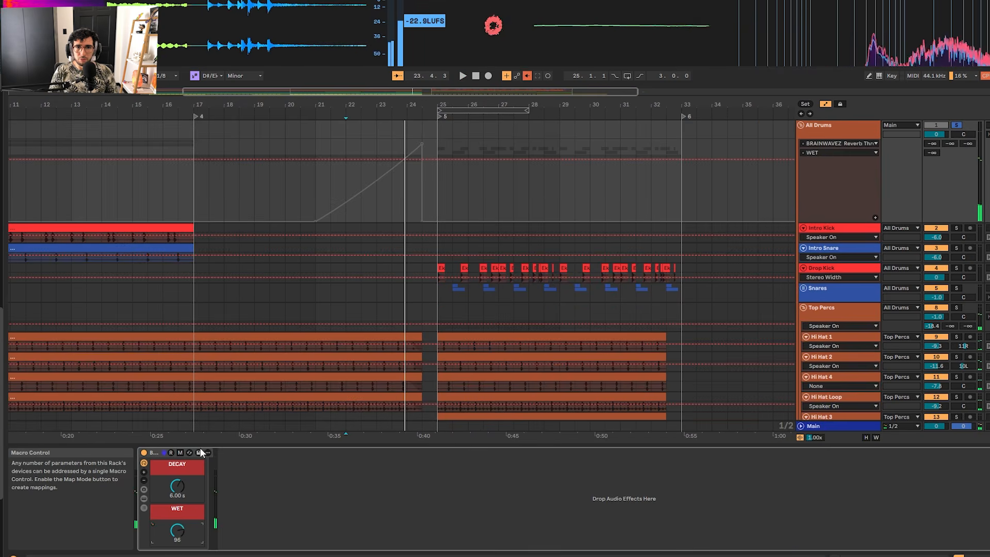
scroll(450, 135, "up", 4)
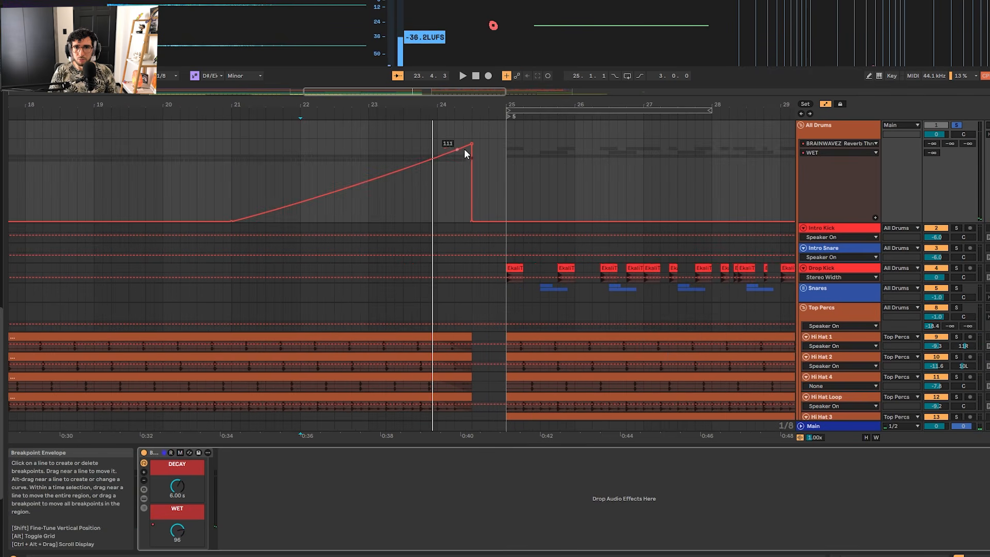
left_click_drag(271, 178, 262, 178)
key("space")
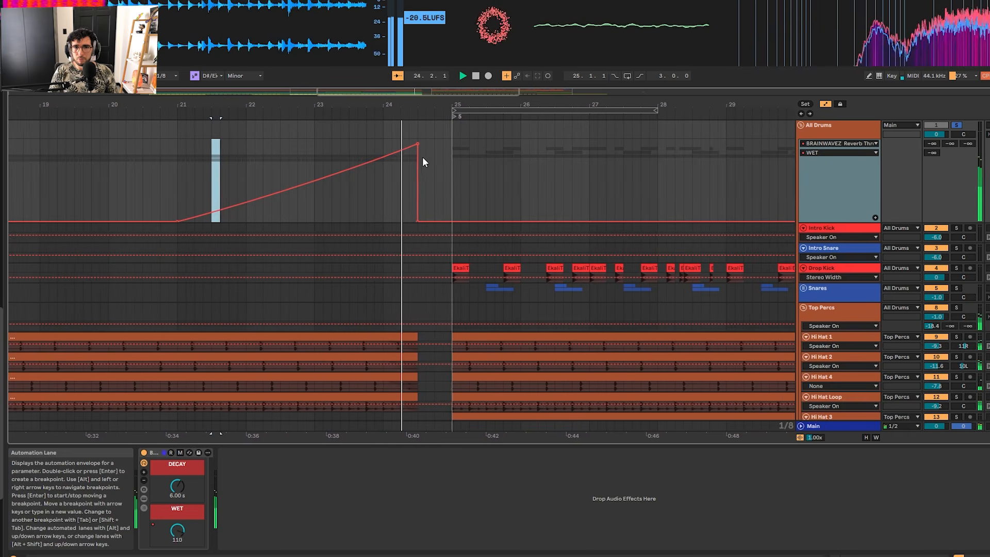
Fit all tracks to the arrangement's height and hide the automation lanes.
key("h")
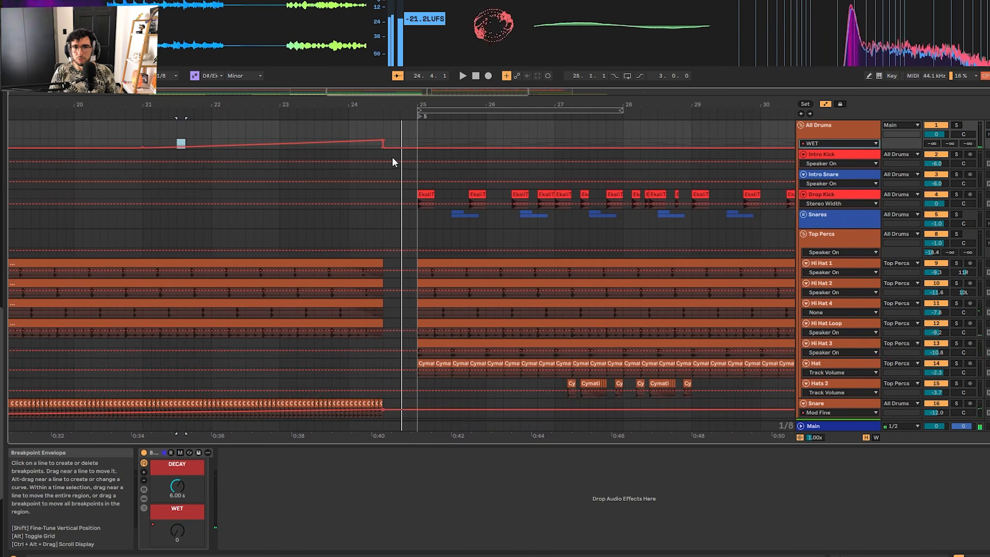
scroll(392, 157, "down", 5)
scroll(398, 209, "up", 3)
scroll(391, 278, "down", 4)
key("a")
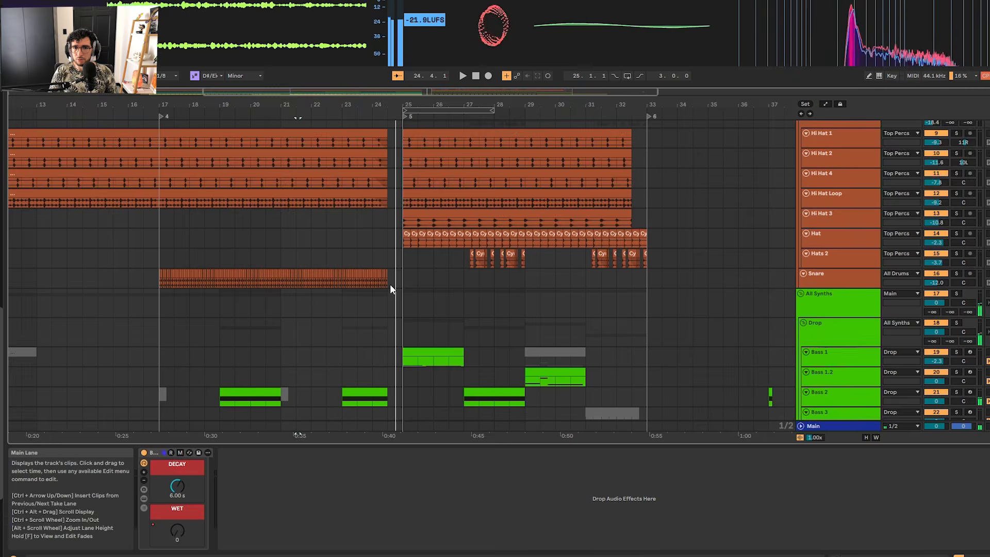
Look over the synth, intro and fill clips that make up the build-up between bars 17 and 25.
scroll(390, 284, "down", 3)
left_click(250, 224)
scroll(243, 227, "down", 4)
left_click_drag(158, 193, 398, 226)
scroll(397, 224, "down", 2)
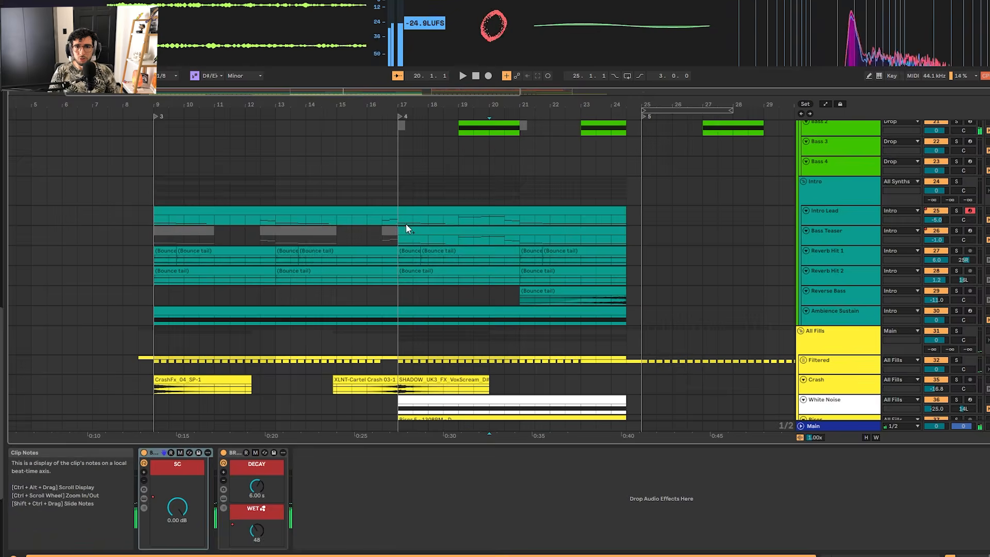
scroll(407, 223, "down", 2)
scroll(260, 226, "up", 5)
scroll(231, 258, "down", 2)
scroll(231, 258, "up", 3)
Enlarge the Bass 2 track and play its drop clip at bar 27 in solo.
left_click(308, 315)
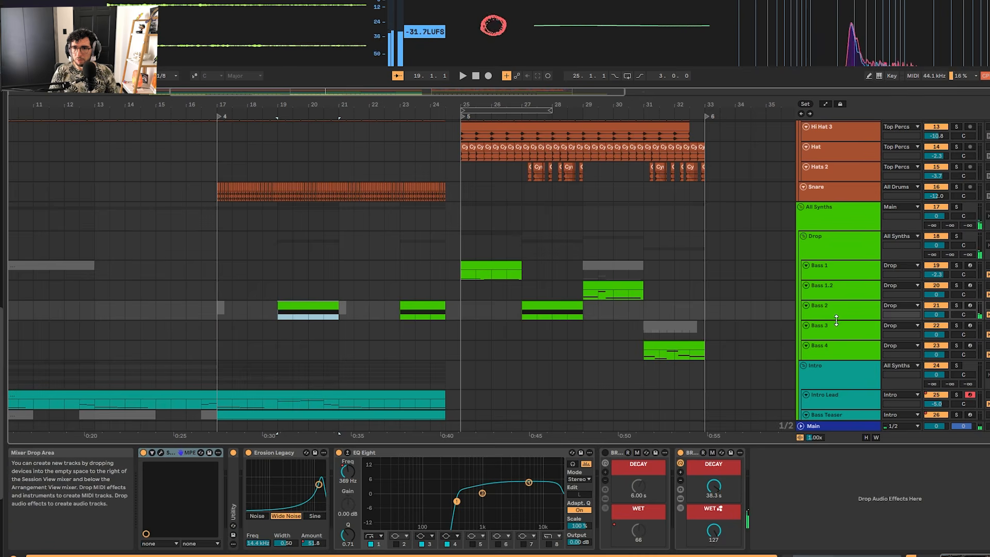
left_click_drag(836, 320, 836, 339)
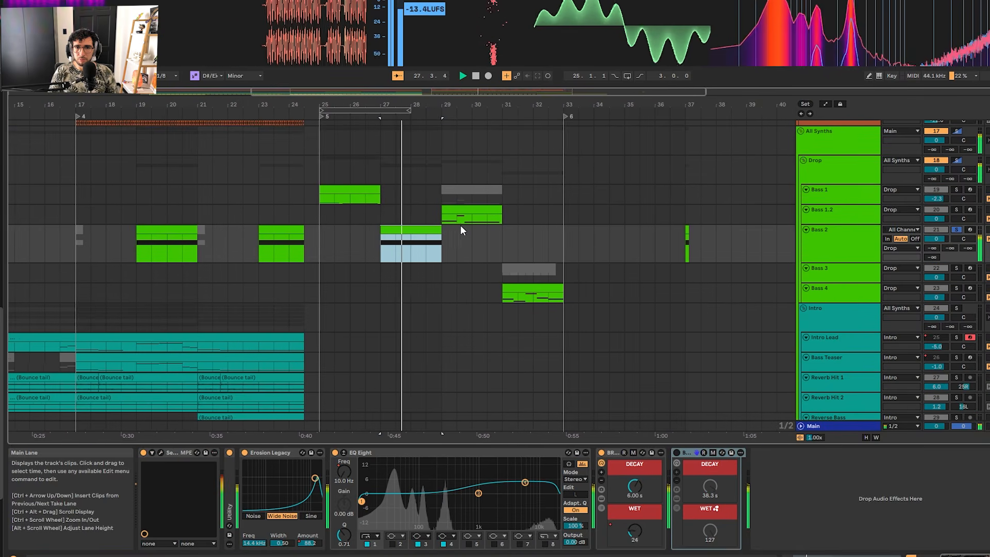
key("space")
left_click_drag(257, 250, 491, 265)
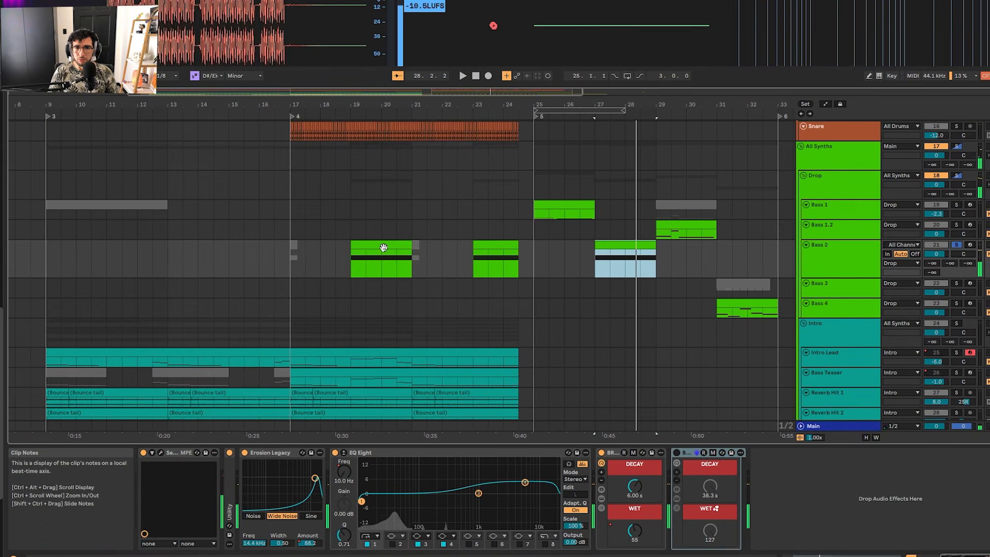
Play the Bass 2 clip at bar 19 while showing its EQ Eight frequency and Erosion Legacy Amount automation.
left_click(384, 248)
key("a")
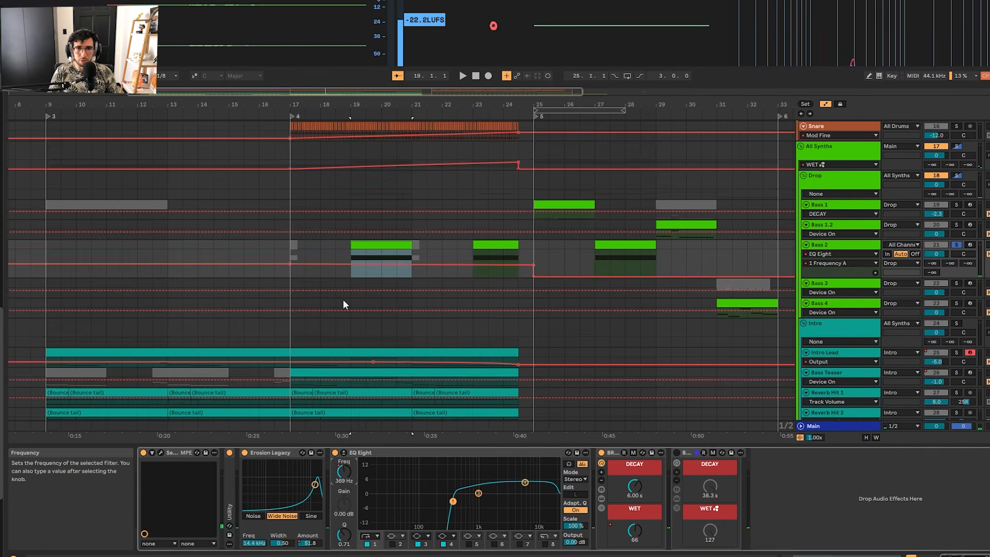
key("space")
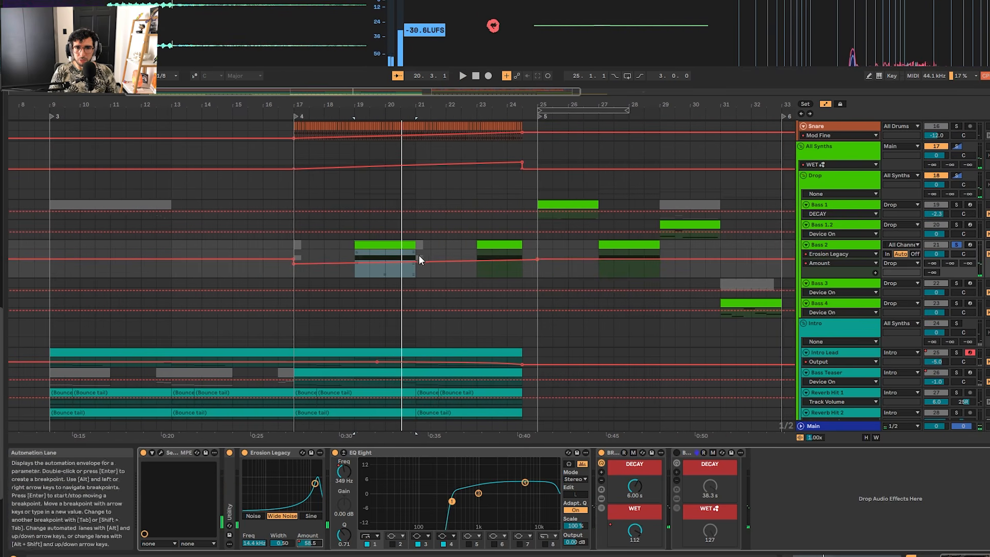
key("space")
Select the Bass 2 clip at bar 23 and play it in solo.
left_click(515, 246)
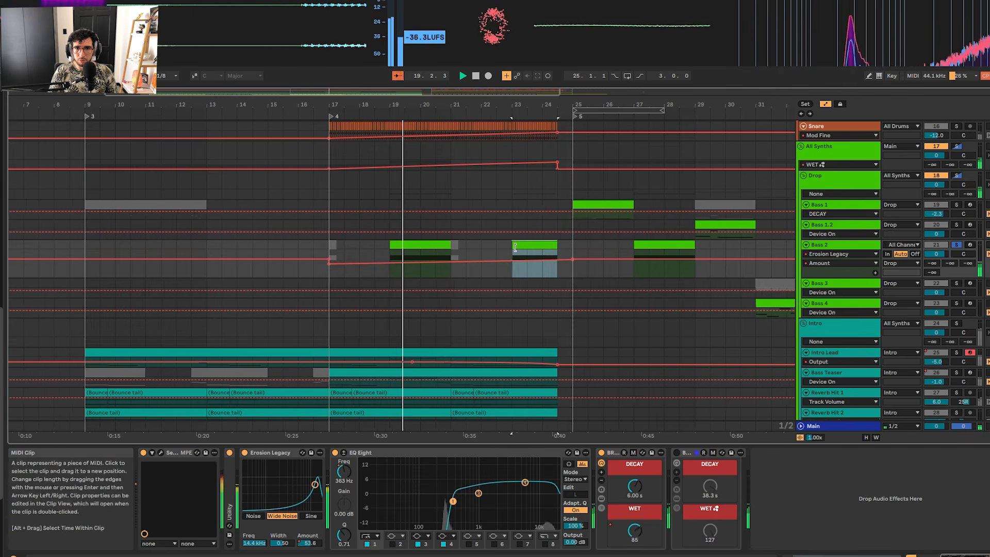
key("space")
key("space")
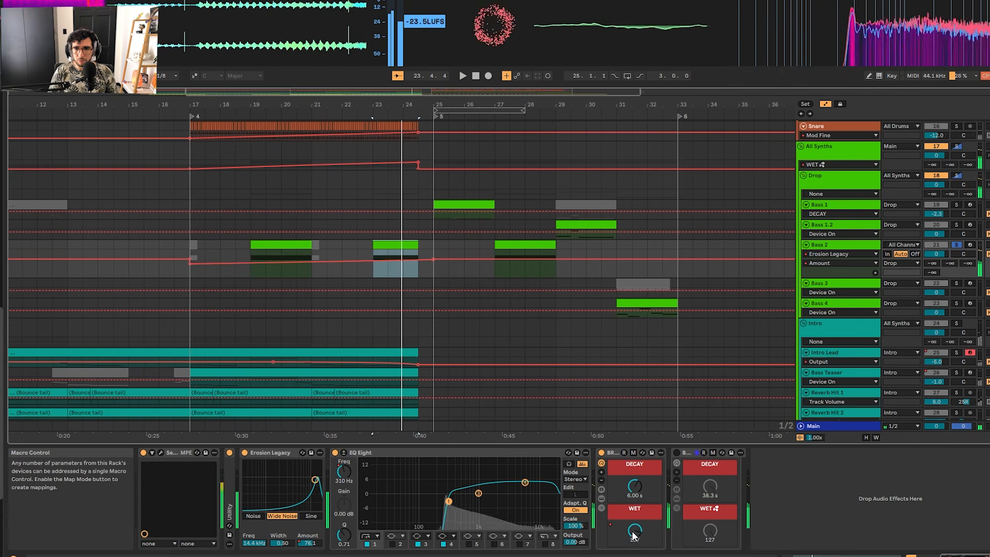
Show Bass 2's reverb WET automation in an enlarged lane and play it from bar 19.
key("a")
key("a")
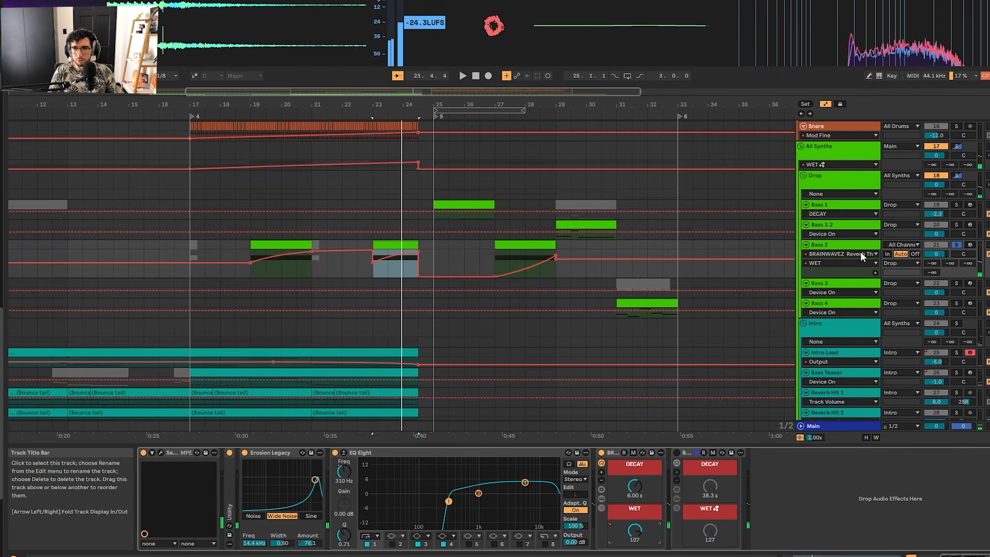
left_click_drag(831, 277, 841, 342)
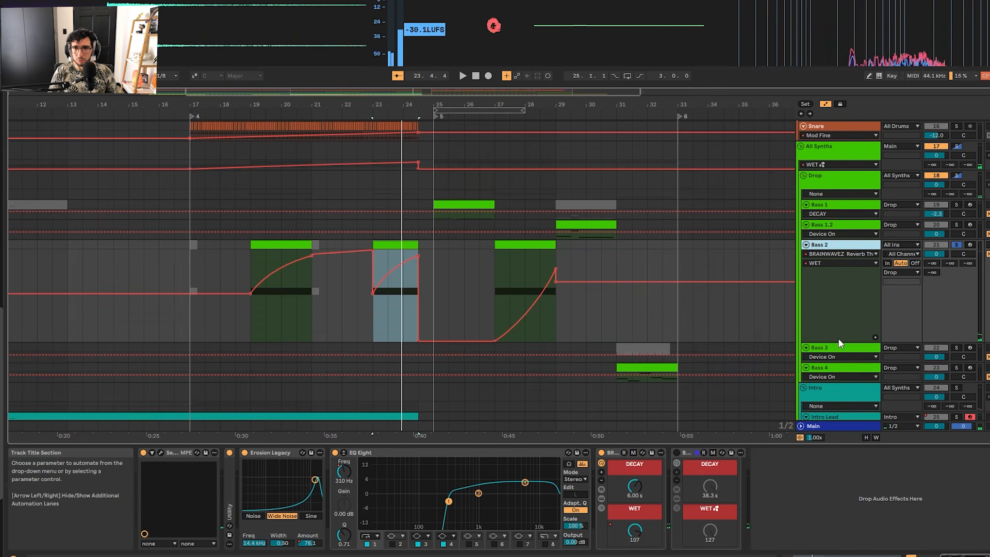
left_click(248, 268)
key("space")
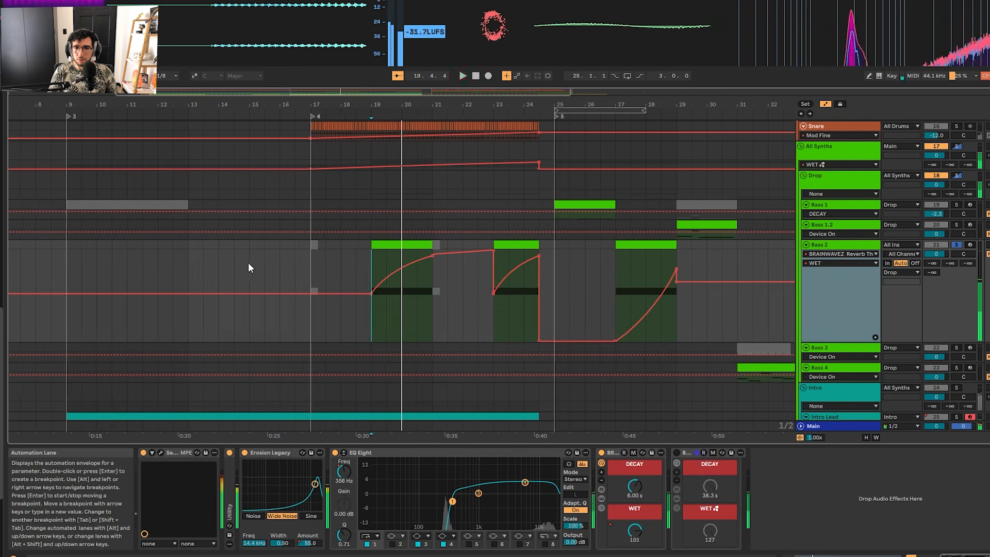
Hide the automation lanes, and fit all tracks to the arrangement's height again.
key("a")
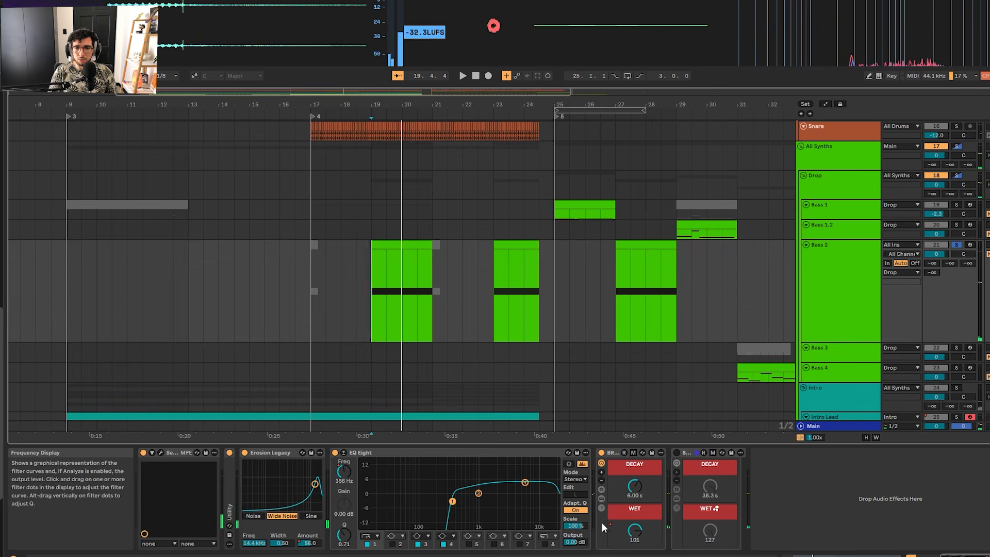
key("space")
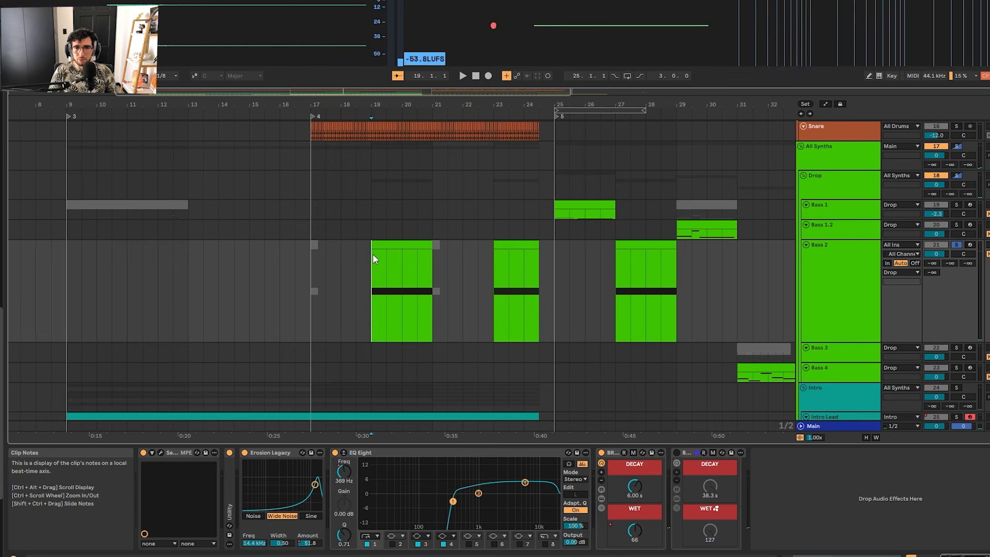
key("h")
Play the build-up from bar 19 with all tracks together, looking over the synth, fill and drum tracks.
key("space")
scroll(407, 240, "down", 3)
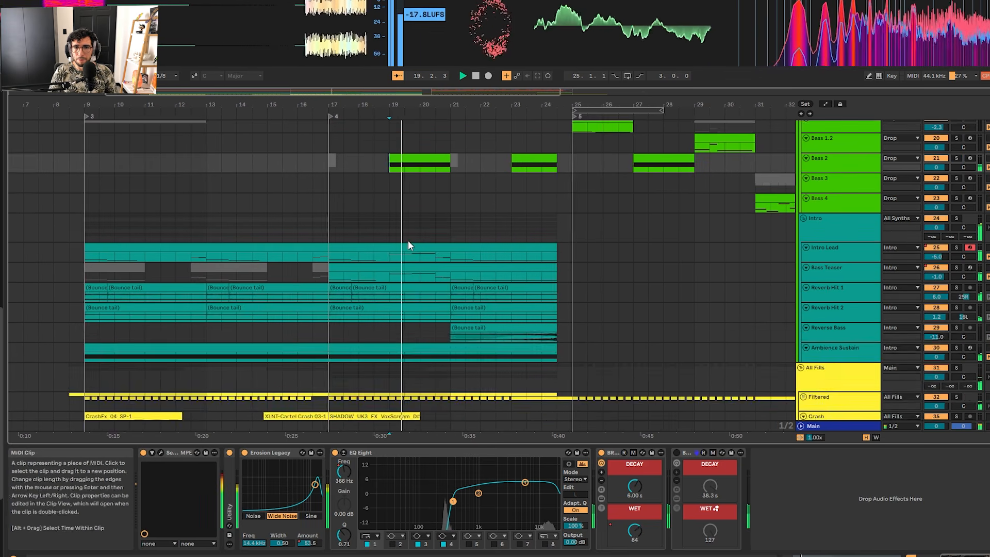
scroll(407, 240, "up", 4)
scroll(418, 240, "down", 4)
left_click(370, 259)
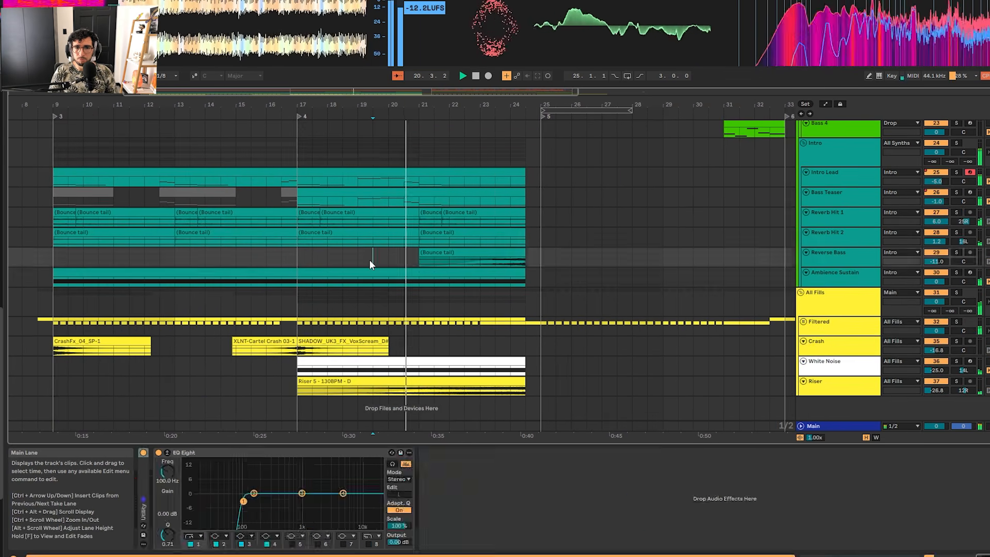
scroll(221, 253, "down", 3)
scroll(271, 245, "up", 6)
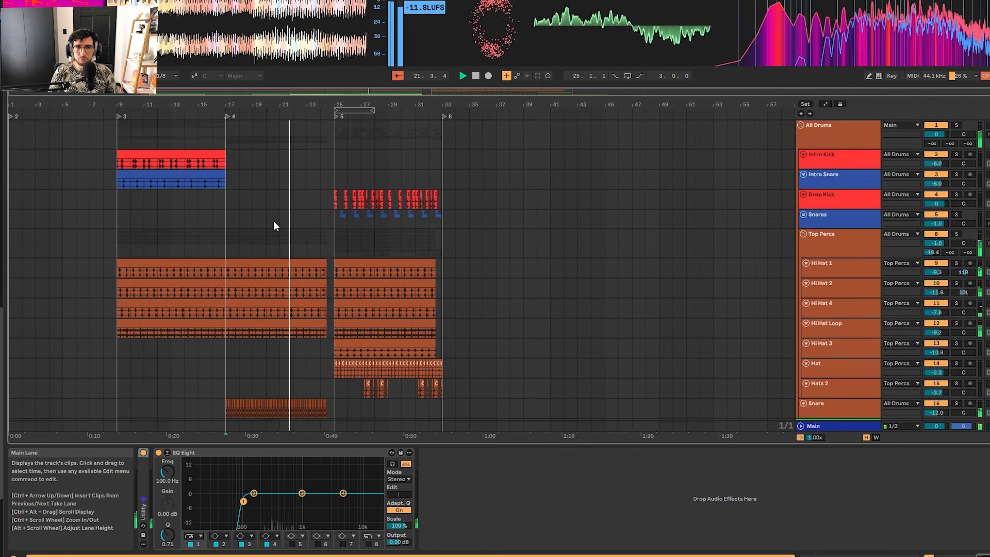
Stop playback and unfold the Filtered group inside All Fills to show its Vocal FX and Pre-Drop Vocal tracks.
scroll(273, 222, "down", 6)
key("space")
left_click(306, 192)
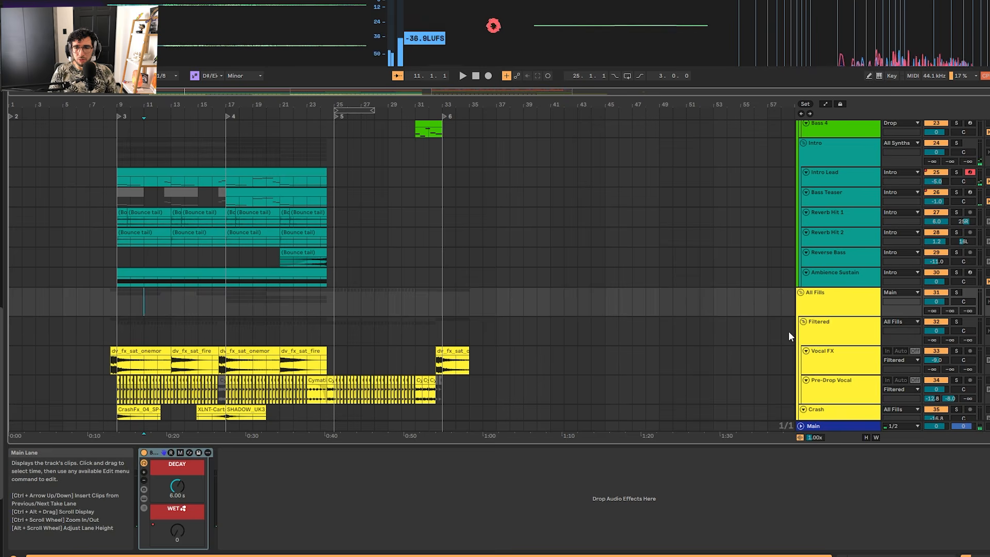
Refold and unfold the Filtered group, and enlarge the fills from bar 9 to show its Vocal FX and Pre-Drop Vocal clips.
left_click(802, 328)
left_click(804, 322)
left_click(81, 307)
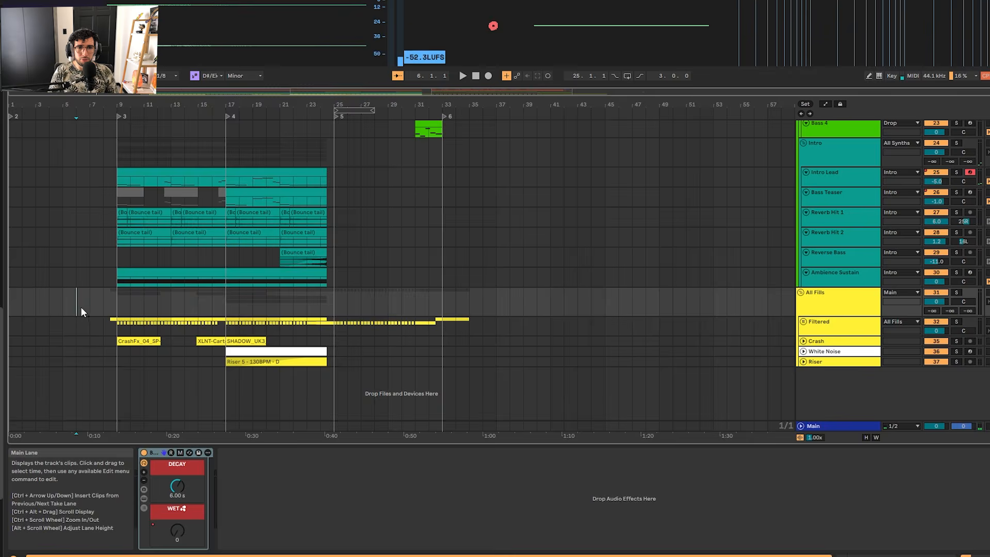
scroll(84, 307, "up", 3)
left_click(804, 322)
scroll(399, 326, "down", 2)
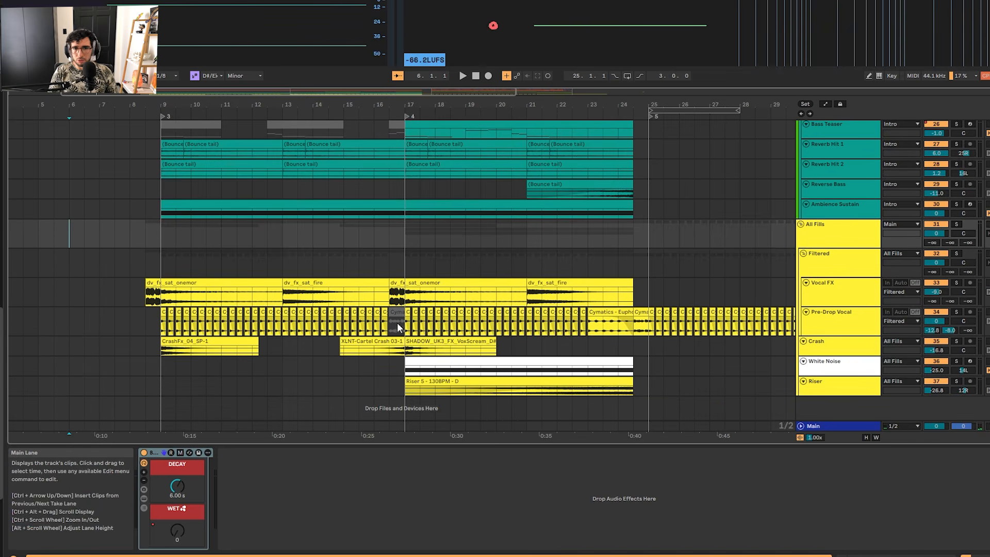
Solo the Vocal FX track and play its dv_fx_sat_onemor and dv_fx_sat_fire clips from just before bar 9.
left_click(170, 282)
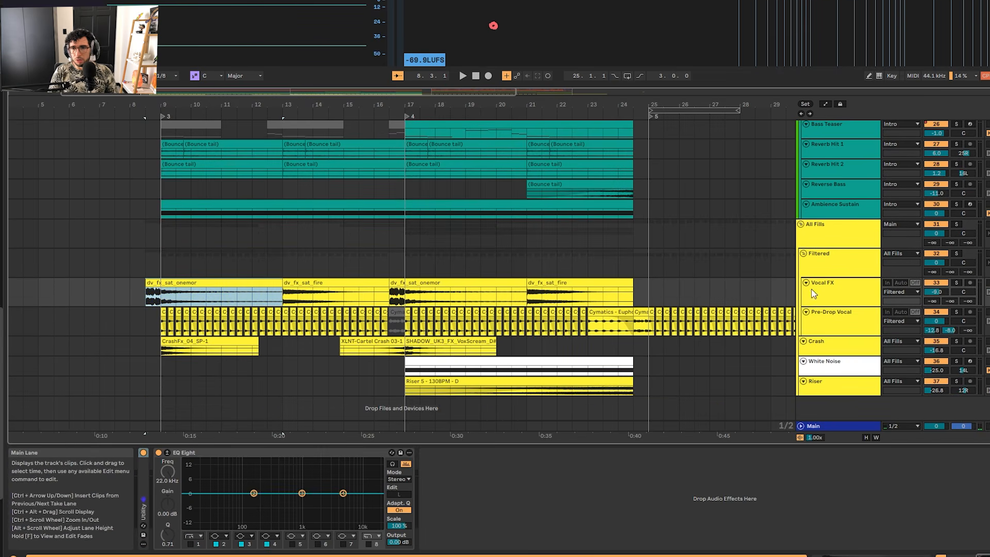
left_click(814, 293)
left_click(186, 283)
key("space")
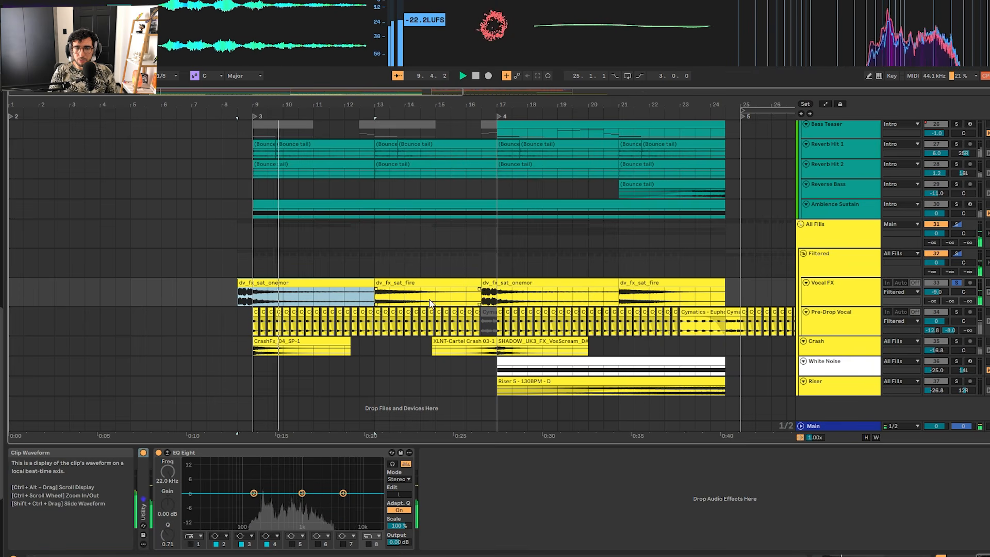
left_click(416, 282)
key("Right")
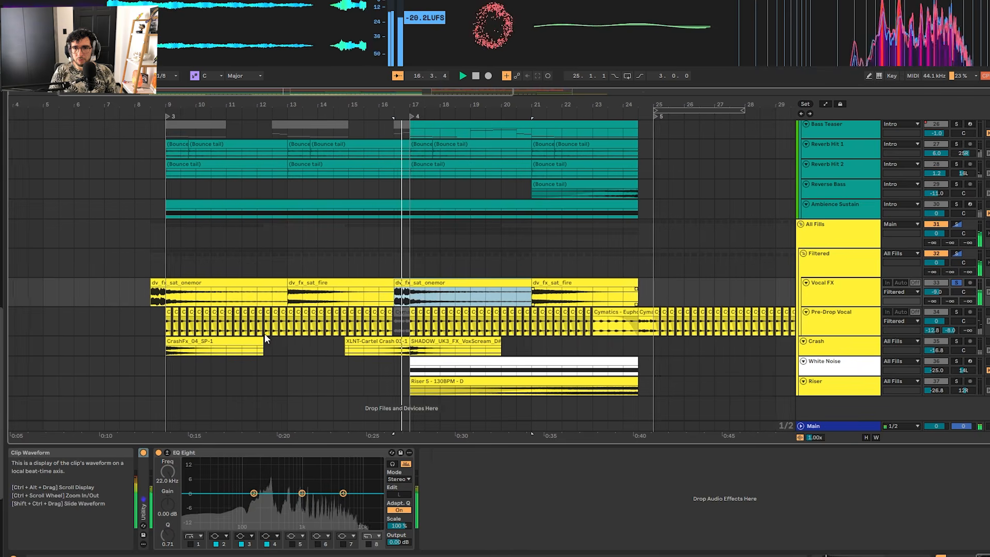
key("space")
Solo the Pre-Drop Vocal track and play its chopped vocal clips just before bar 25 and from bar 9.
left_click(151, 324)
left_click_drag(510, 323, 361, 341)
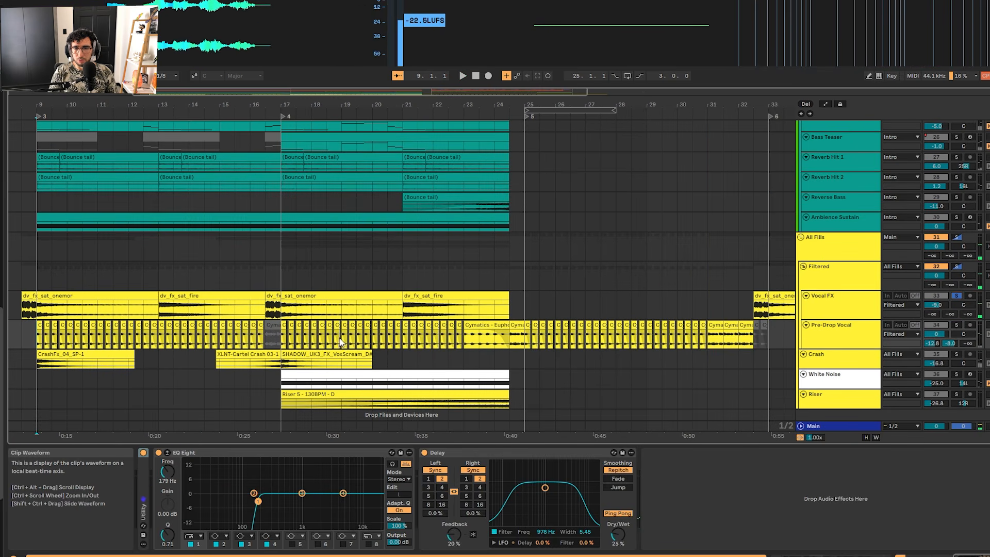
left_click(513, 335)
key("space")
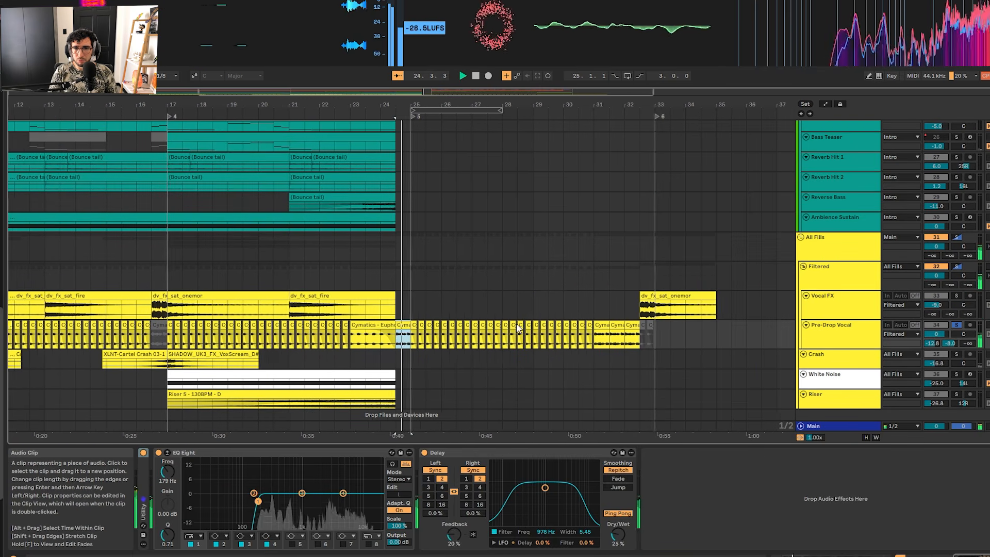
left_click_drag(296, 333, 522, 356)
key("space")
left_click(134, 351)
key("space")
scroll(221, 319, "down", 2)
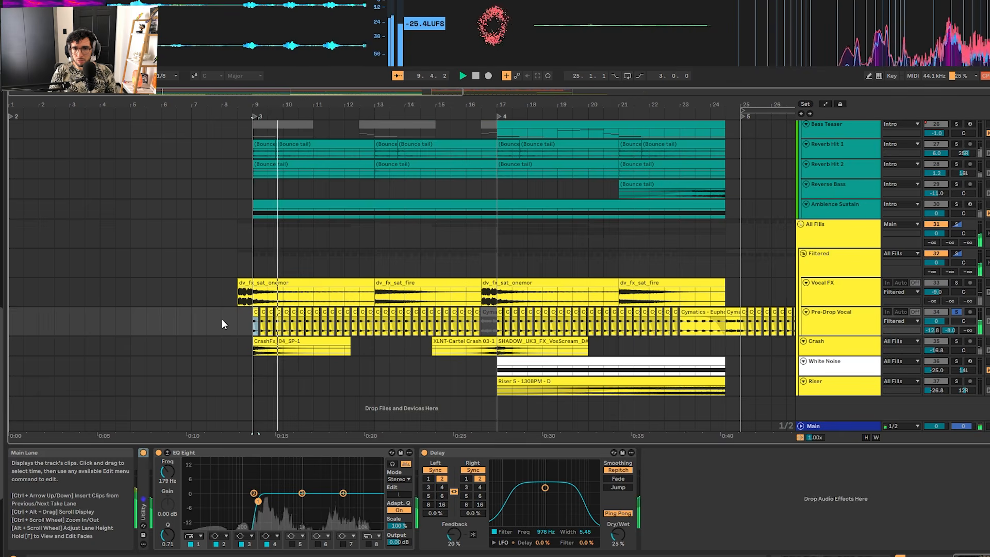
Show the Telephone Vocal EQ on the Filtered group and search the browser for "telephone".
left_click(836, 273)
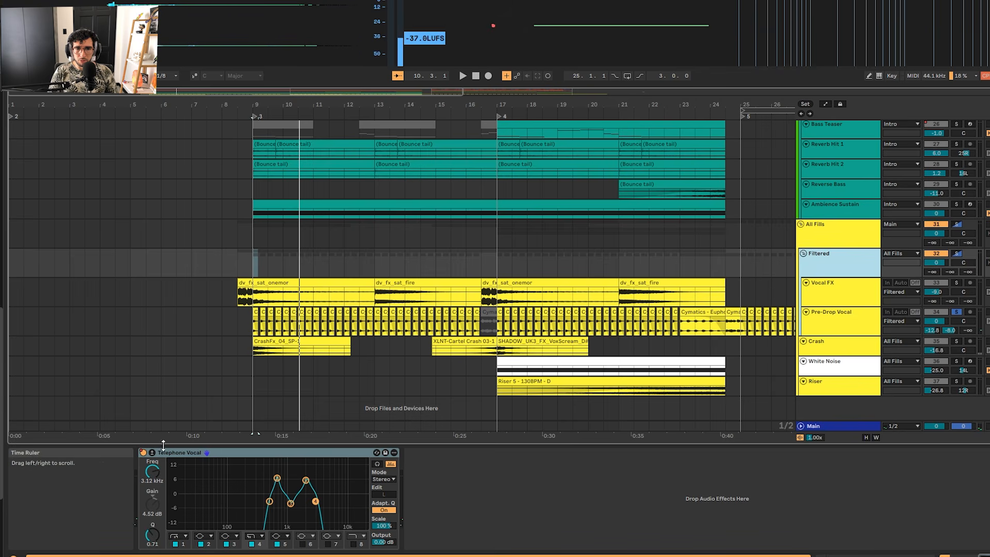
left_click(189, 452)
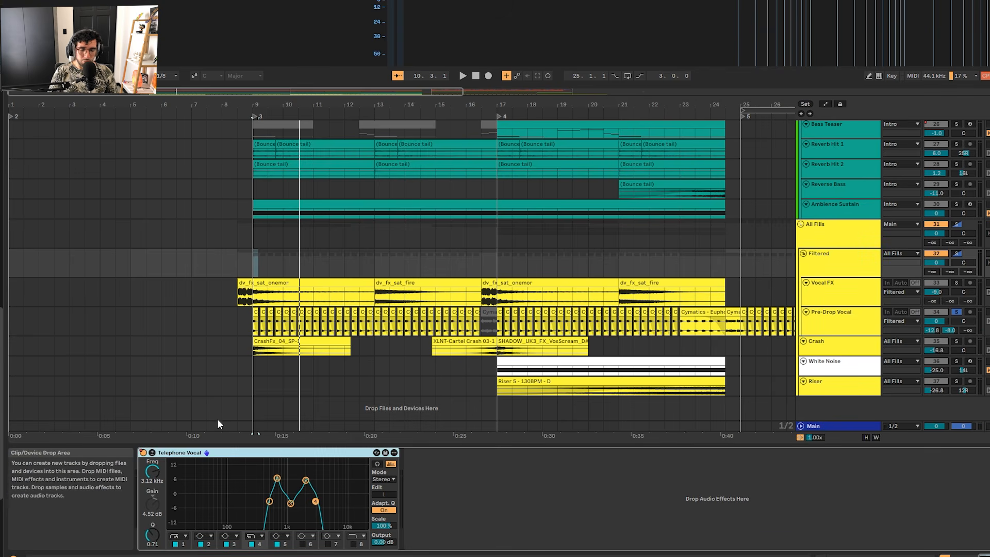
key("ctrl+f")
type("telephone")
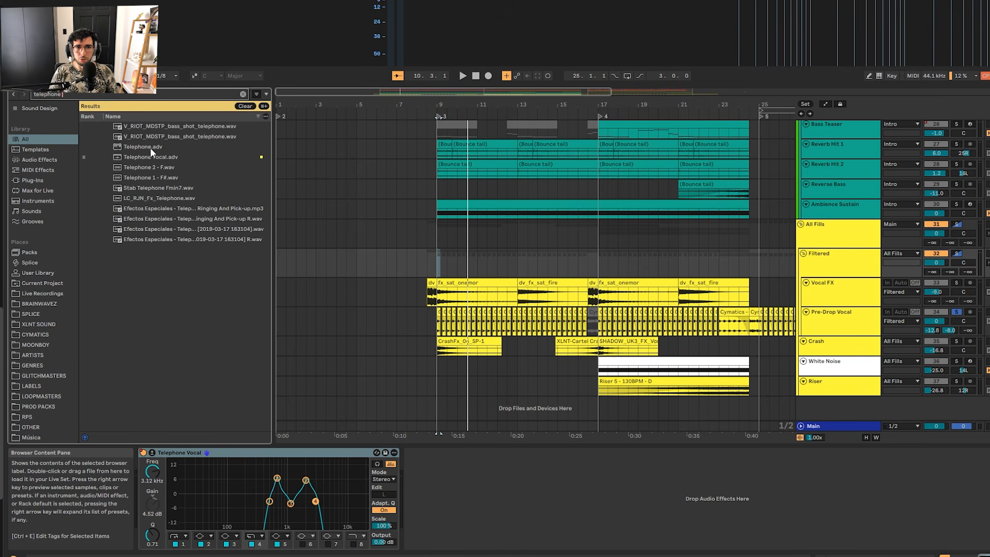
Load a second Telephone Vocal preset onto the Filtered group and delete that copy.
left_click(168, 157)
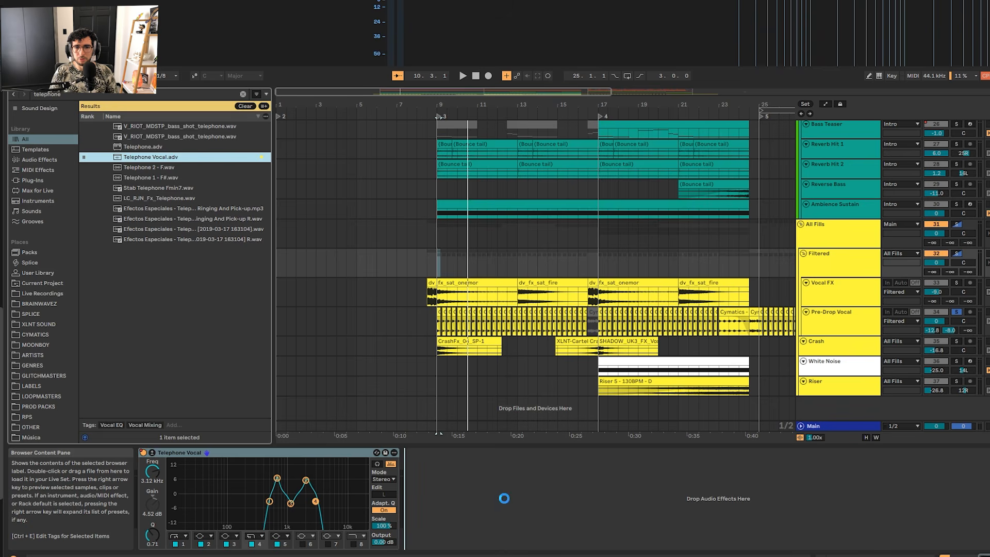
left_click_drag(463, 506, 518, 503)
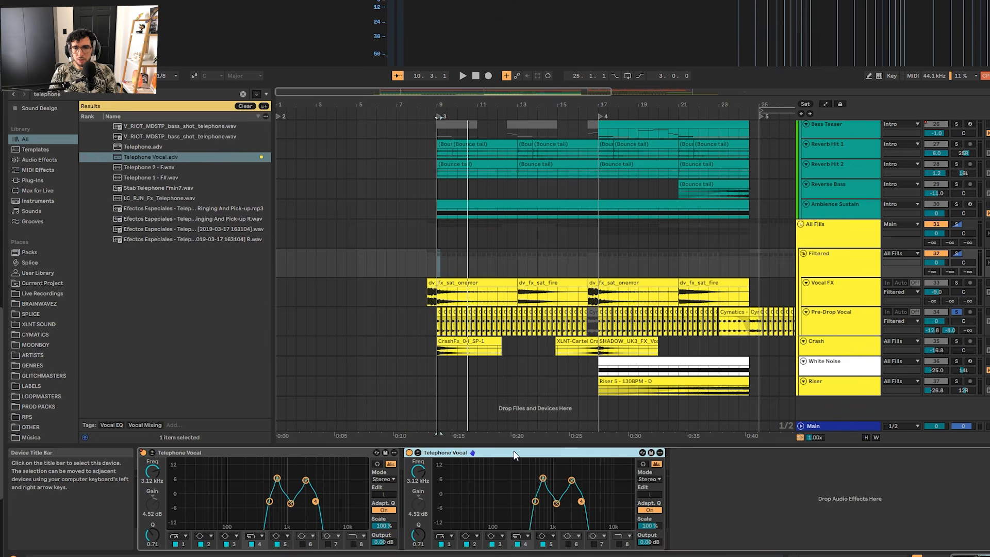
key("Delete")
Play the Pre-Drop Vocal through the Filtered group from about bar 12 and bypass the Telephone Vocal EQ during playback.
left_click(447, 262)
left_click_drag(467, 263, 398, 289)
left_click(392, 275)
scroll(392, 275, "up", 2)
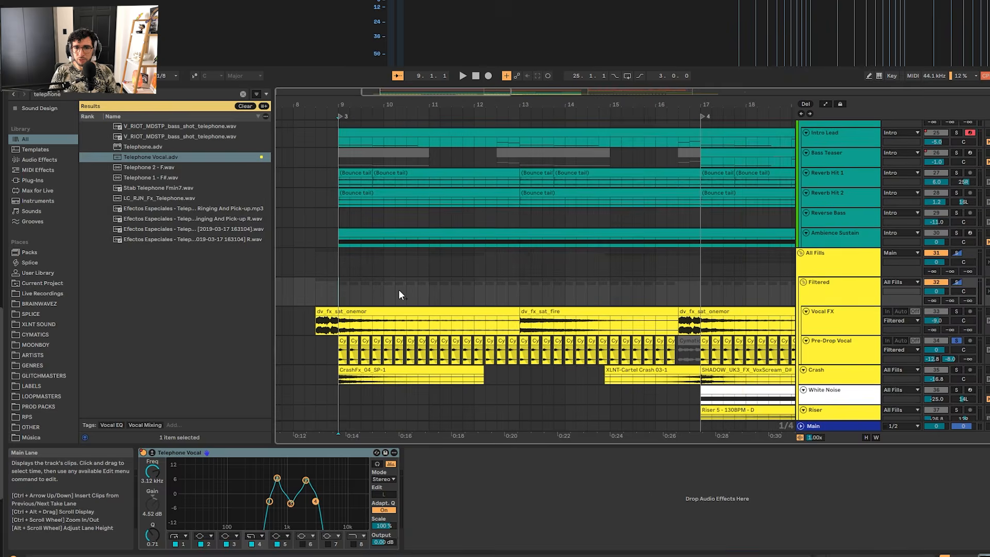
scroll(400, 292, "down", 4)
scroll(420, 292, "up", 2)
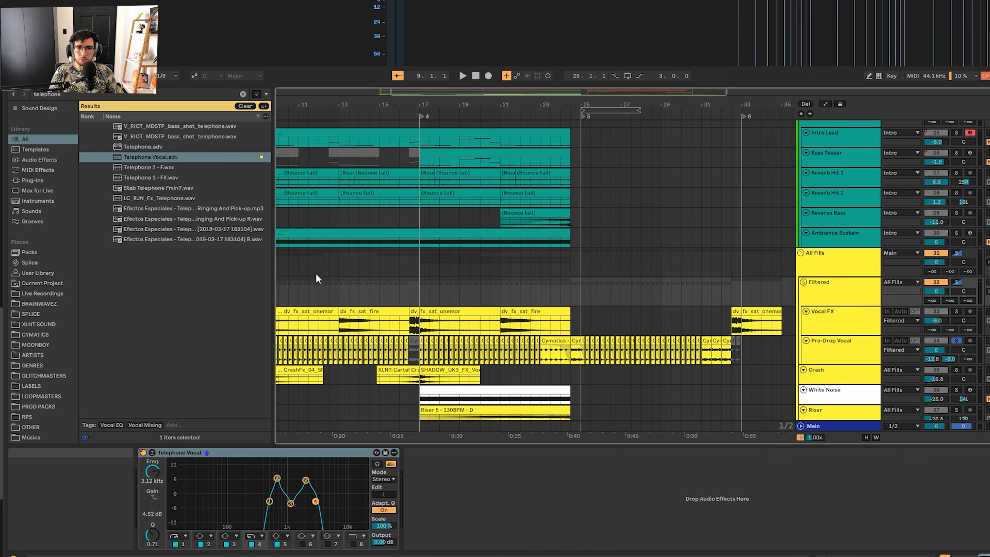
left_click_drag(396, 284, 477, 292)
left_click(415, 302)
key("space")
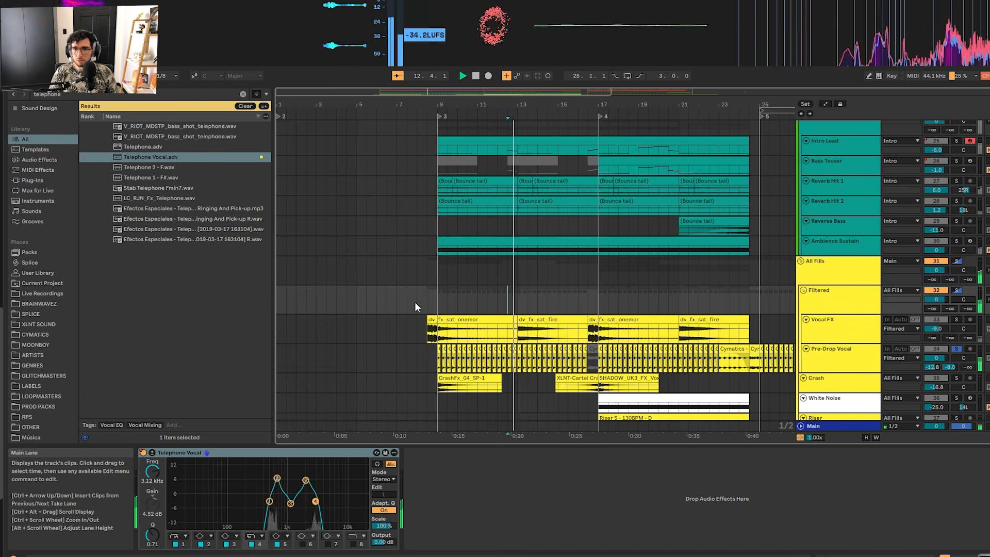
left_click(143, 453)
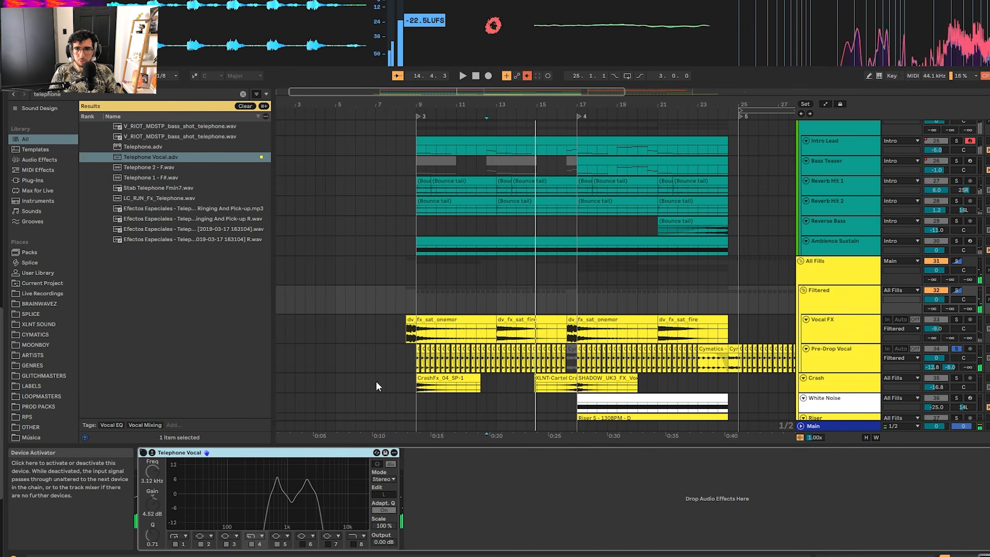
Solo the Filtered group and compare its vocals with Telephone Vocal on and off from just before bar 9, leaving it on.
left_click(391, 309)
left_click(404, 304)
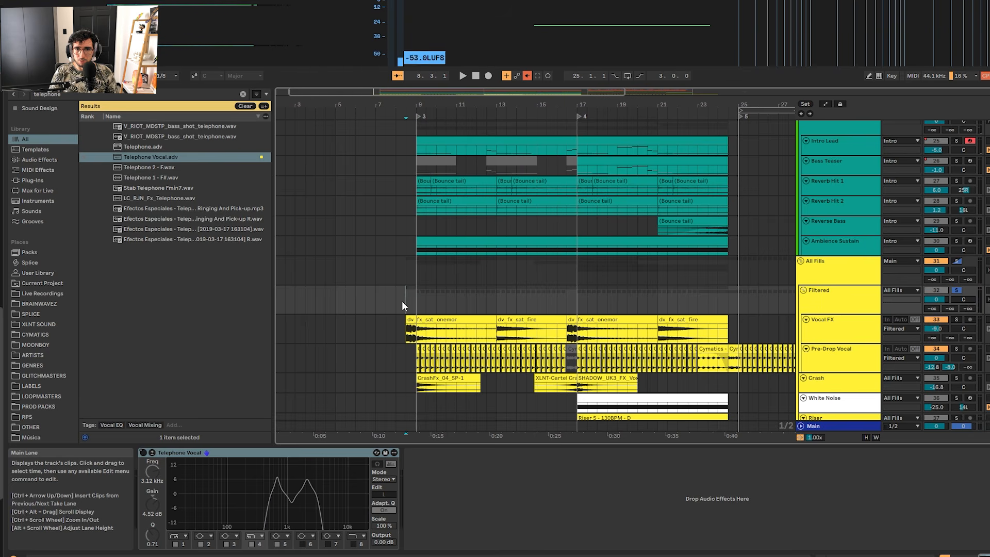
left_click(142, 453)
key("space")
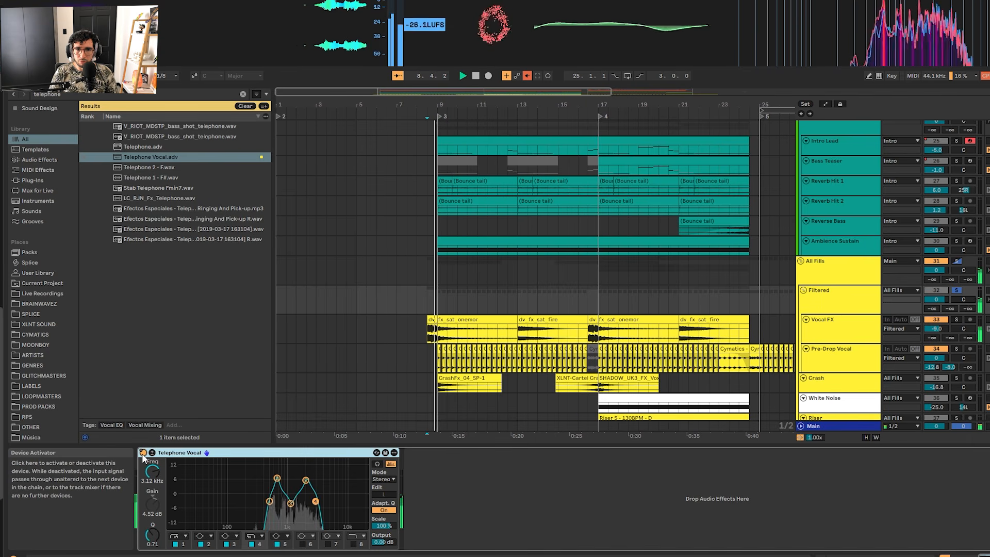
left_click(143, 452)
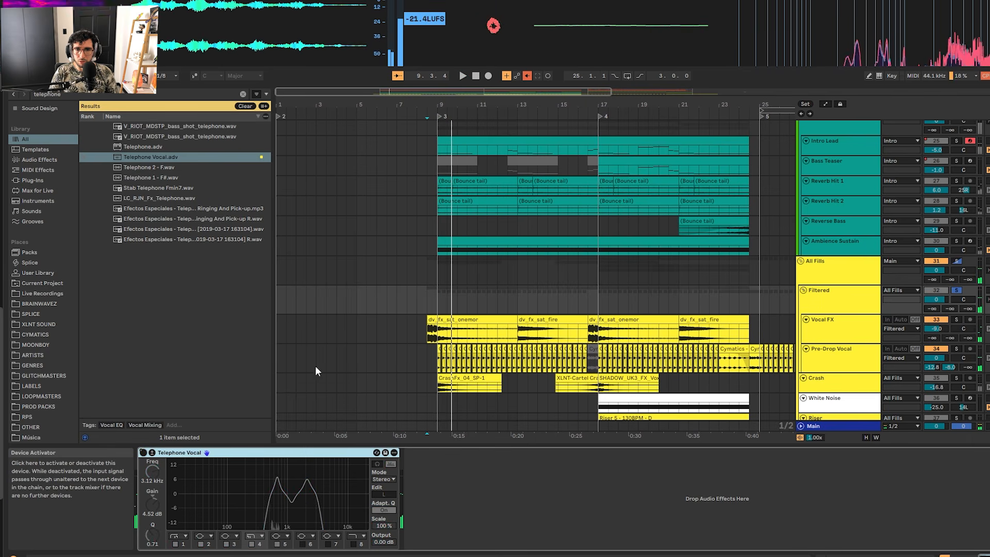
key("space")
key("space")
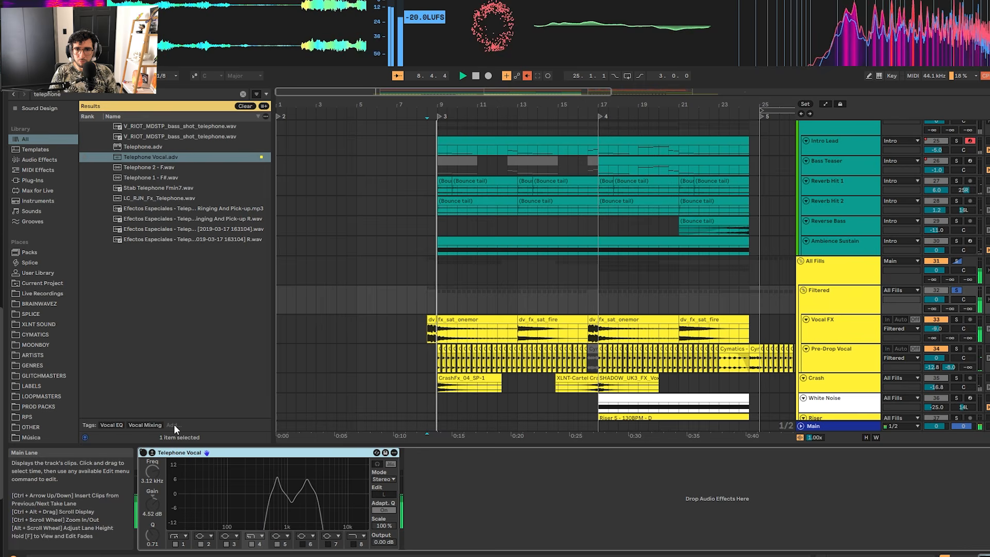
left_click(143, 453)
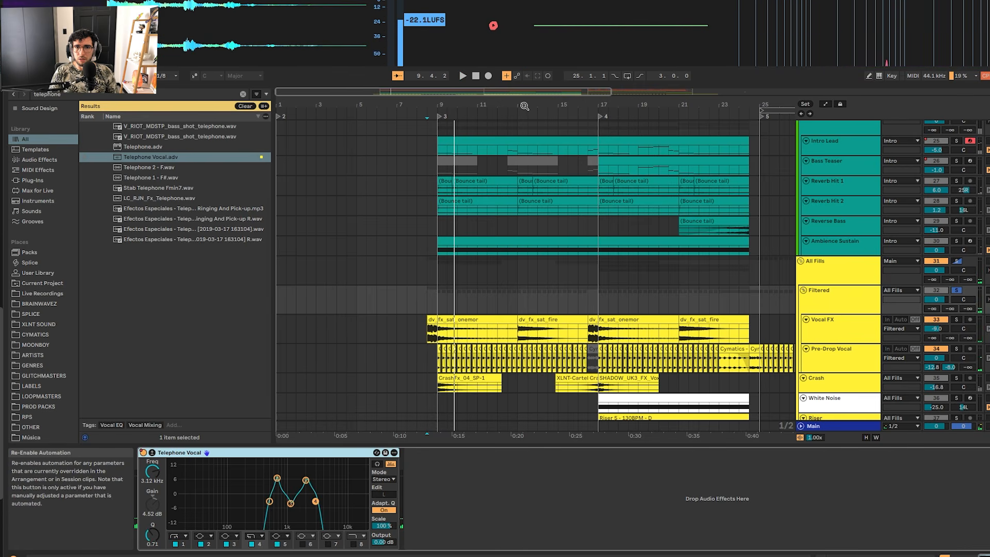
Unsolo the Filtered group and look over the Bass and Intro tracks above the fills.
scroll(326, 243, "right", 10)
scroll(327, 243, "down", 1)
key("s")
scroll(322, 287, "up", 8)
scroll(468, 314, "left", 4)
scroll(469, 313, "down", 7)
scroll(475, 314, "up", 7)
scroll(473, 312, "down", 9)
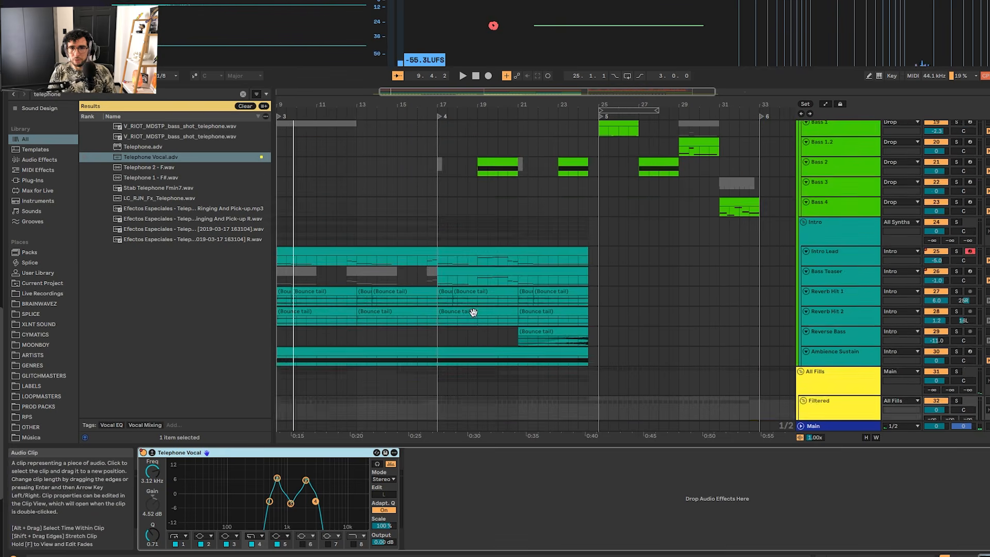
Examine the fills before the drop and select the longer Cymatics vocal clip at bar 23 on the Pre-Drop Vocal track.
left_click(445, 250)
key("s")
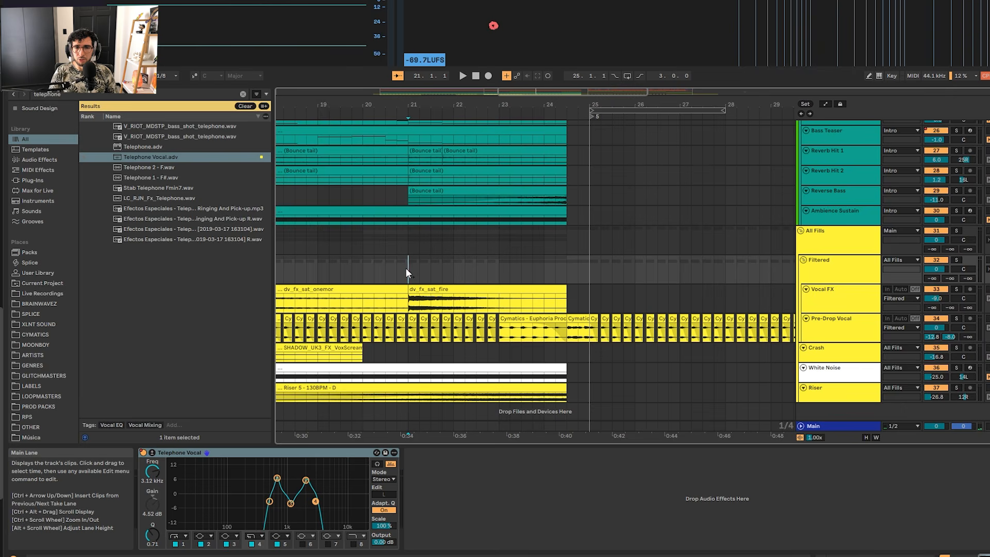
scroll(406, 269, "down", 1)
scroll(405, 270, "down", 3)
left_click(440, 315)
scroll(342, 358, "left", 5)
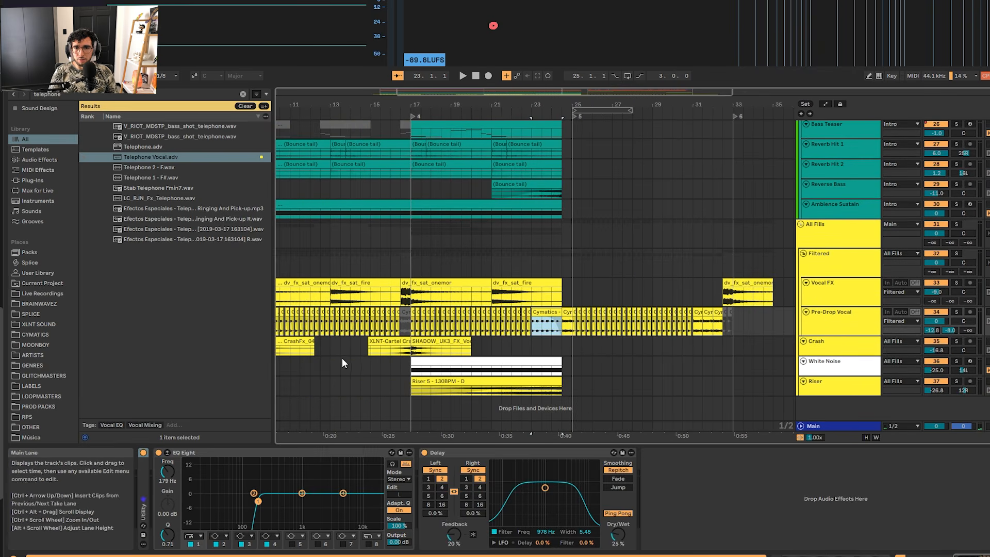
Solo the Crash track and play its CrashFx_04_SP-1 clip from bar 9.
left_click(387, 339)
key("s")
key("space")
scroll(385, 339, "left", 3)
Show the Crash track's reverb and Dub Echo devices, and search the browser for "dub echo".
left_click(434, 465)
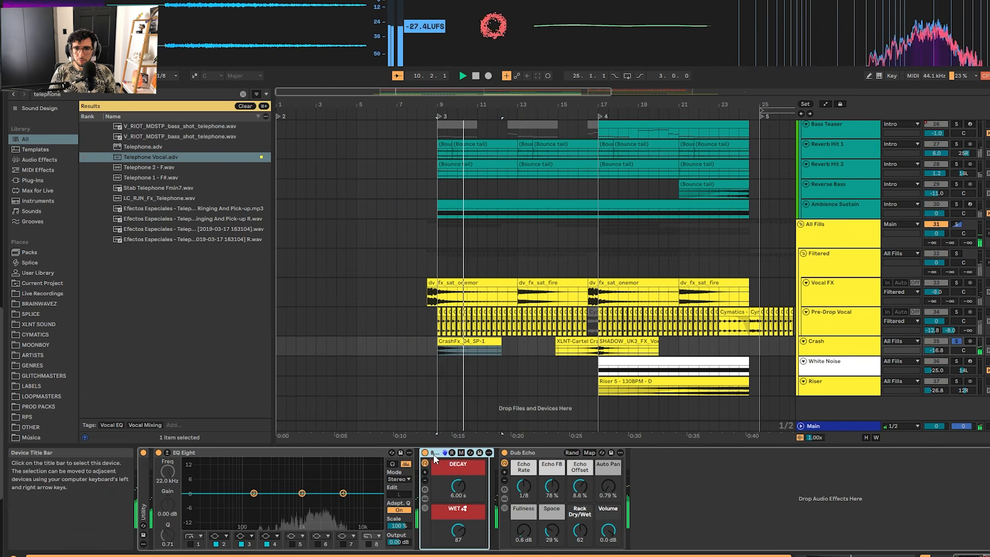
left_click(535, 454)
key("ctrl+f")
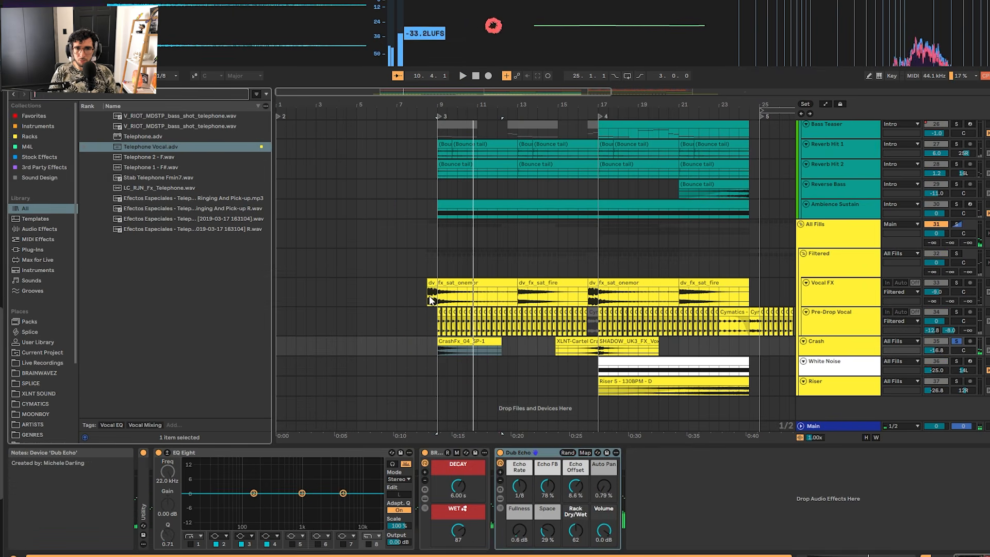
type("dub")
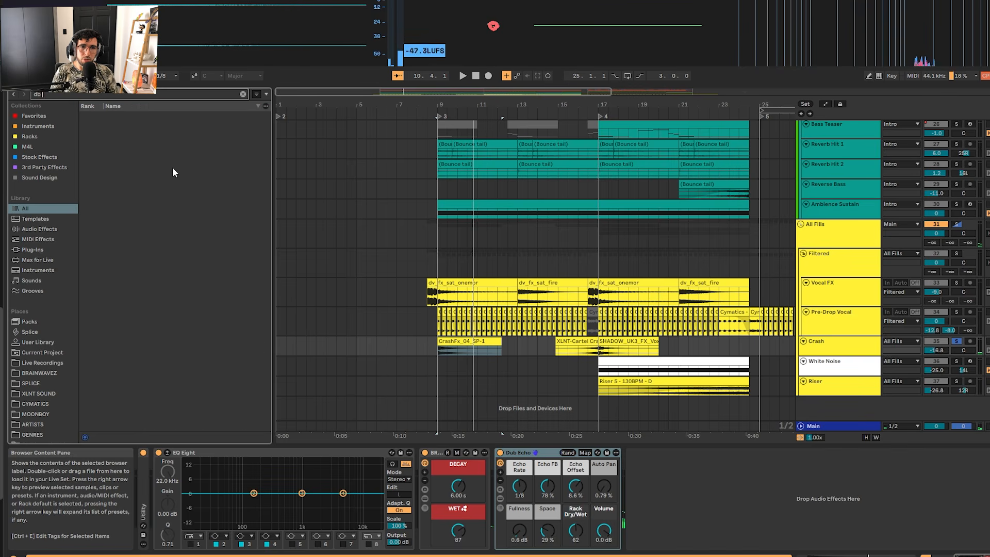
type(" echo")
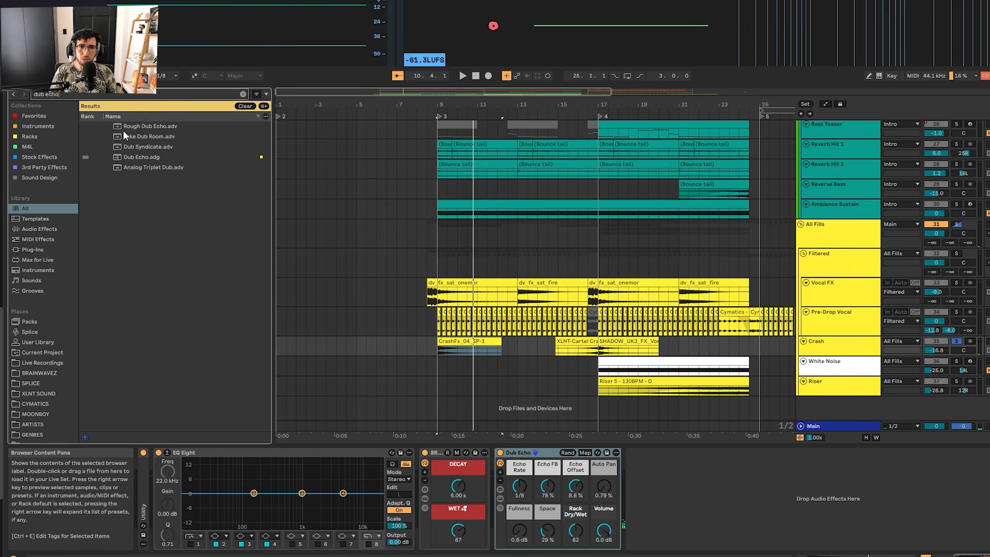
Play the Crash track's CrashFx, XLNT-Cartel Crash and SHADOW_UK3_FX_VoxScream clips one after another.
left_click(467, 341)
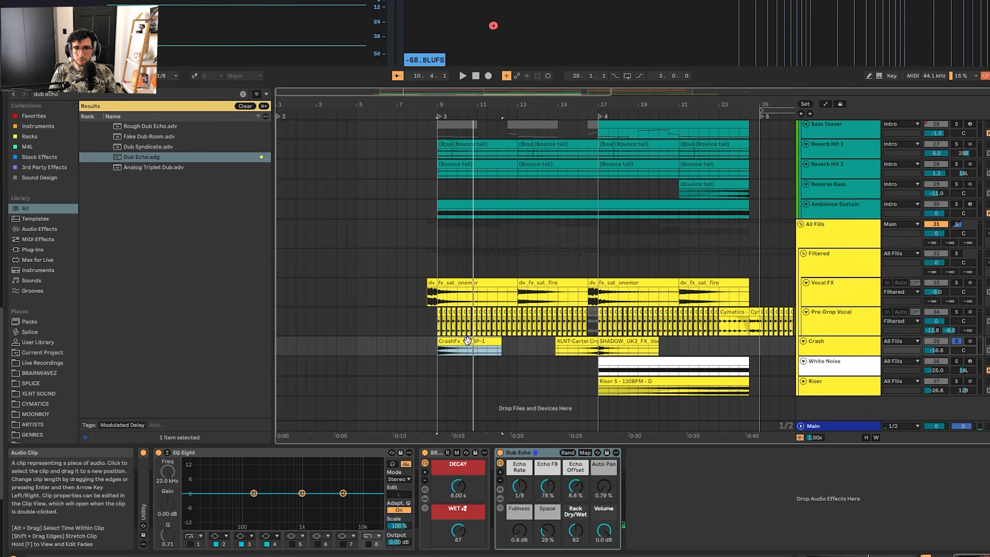
scroll(467, 342, "up", 3)
left_click(467, 350)
left_click(466, 345)
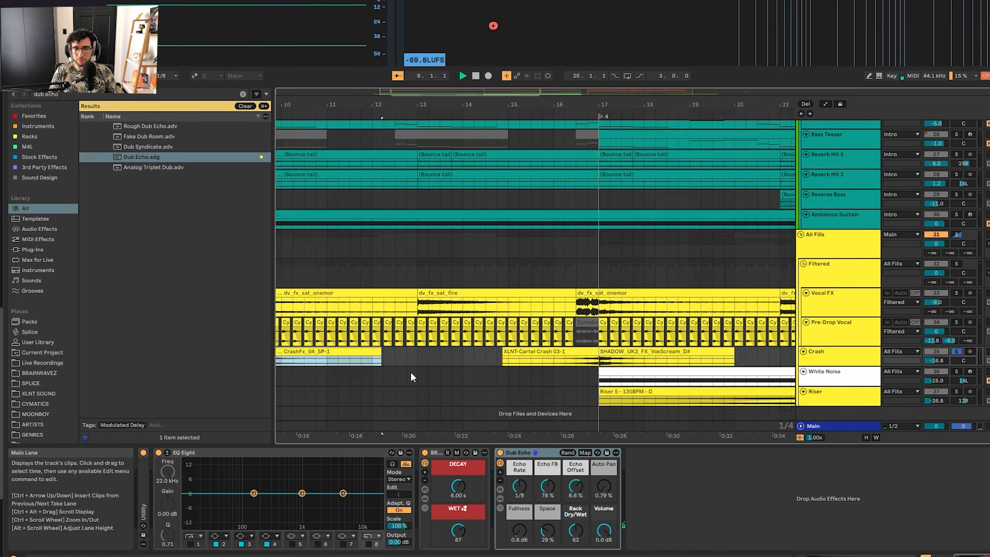
key("space")
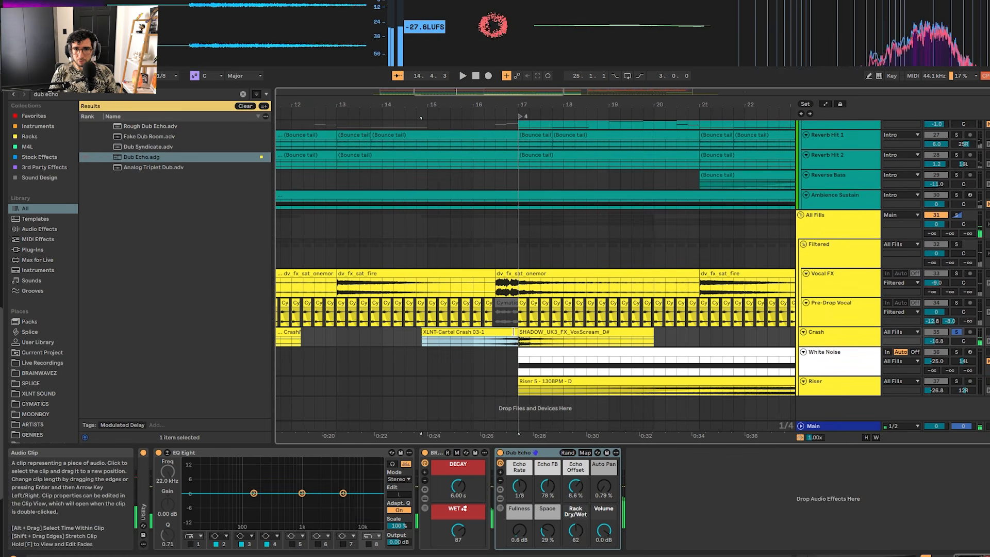
left_click(575, 345)
key("space")
left_click_drag(574, 341, 424, 338)
key("space")
left_click(444, 348)
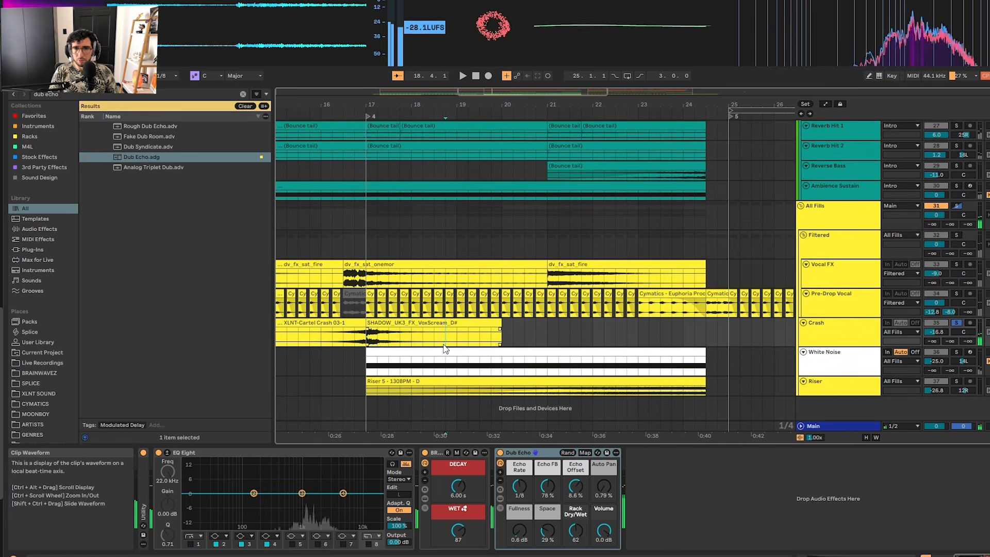
Fit all tracks to the arrangement's height, solo the White Noise track and show its Operator device chain.
key("h")
scroll(872, 377, "down", 1)
left_click(852, 374)
key("s")
key("Down")
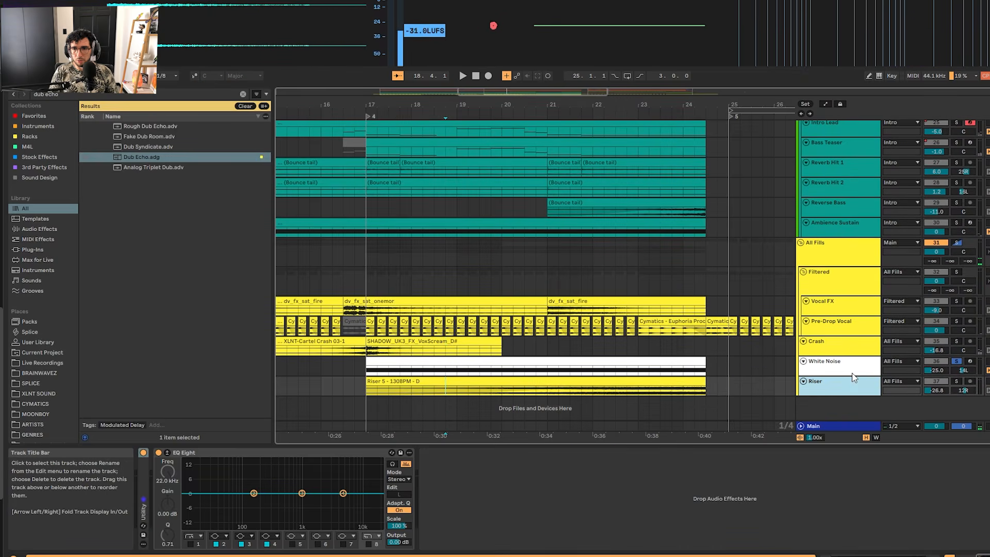
left_click(854, 370)
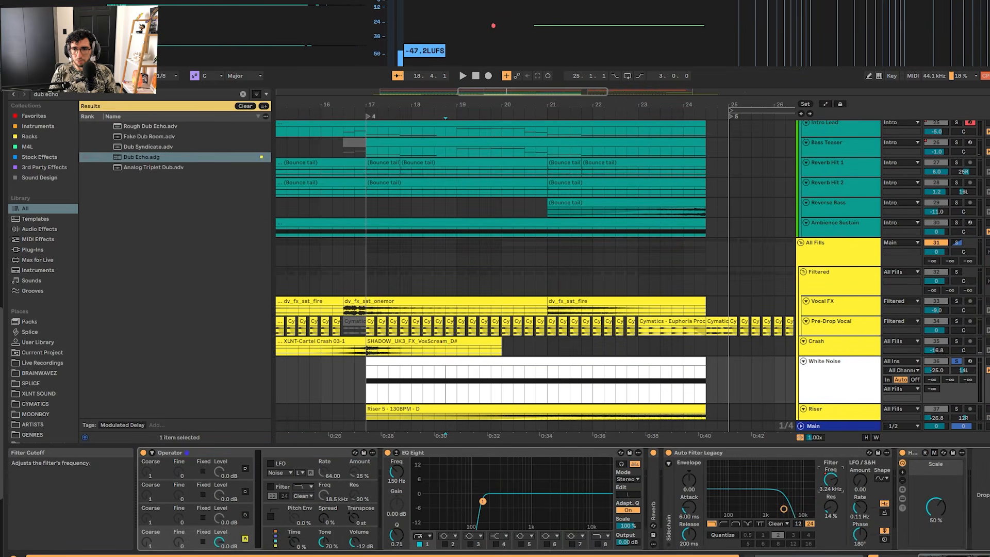
Show Operator's oscillator display and the EQ Eight and Auto Filter Legacy devices on the White Noise track.
left_click(151, 451)
left_click(369, 508)
left_click(370, 508)
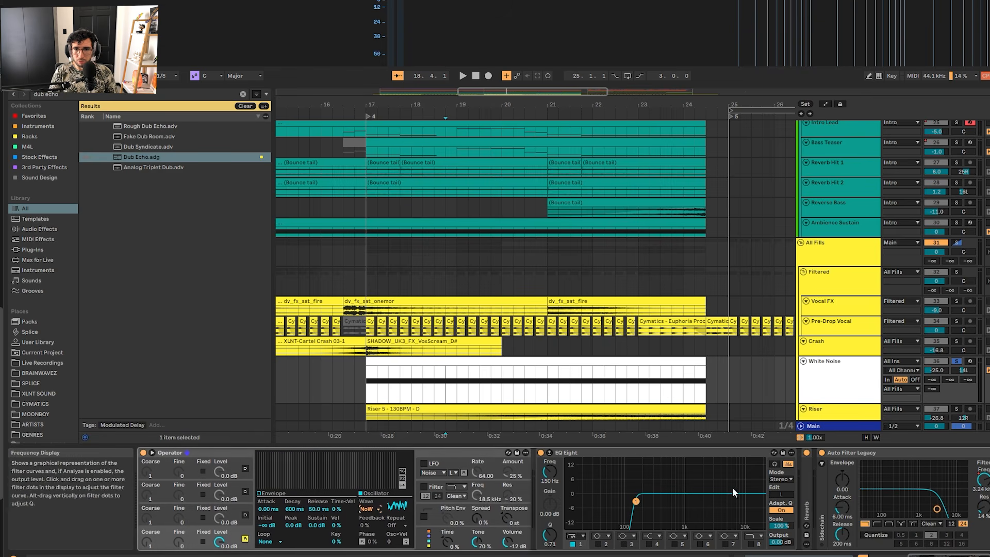
left_click_drag(946, 556, 961, 555)
Show the White Noise track's Auto Filter Legacy frequency automation, select its bars 17 to 25 and play the sweep.
scroll(463, 295, "down", 2)
left_click(378, 332)
key("a")
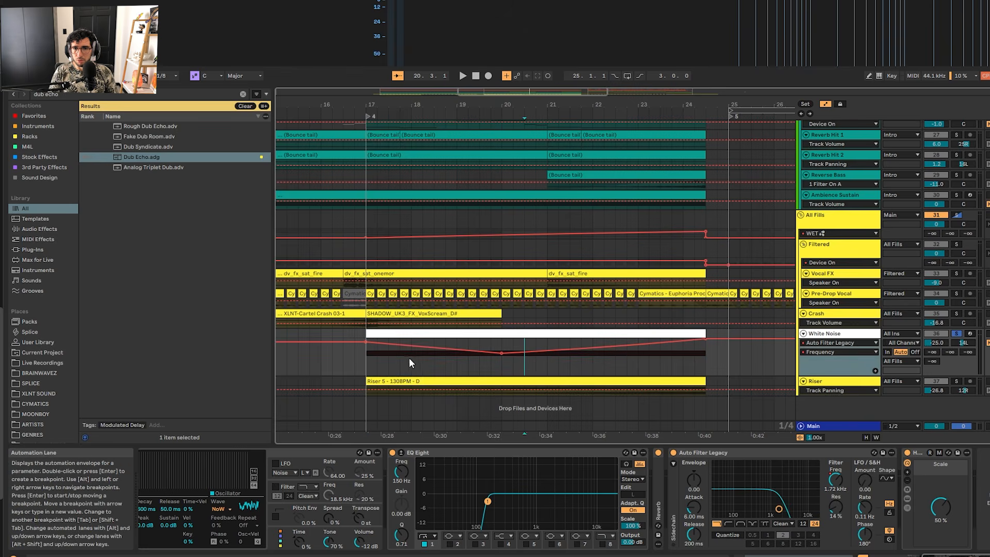
left_click_drag(368, 354, 739, 369)
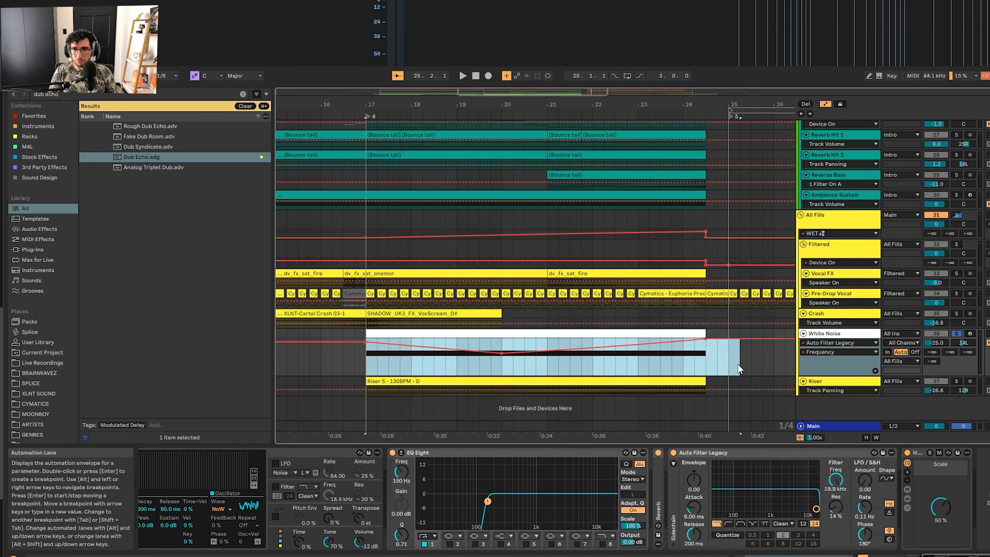
left_click(363, 357)
key("space")
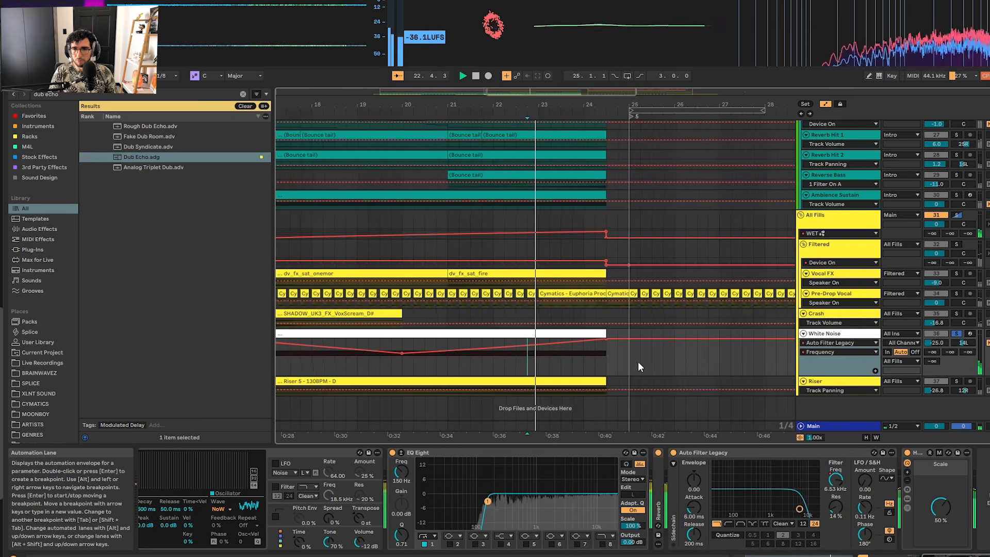
key("a")
scroll(565, 318, "down", 5)
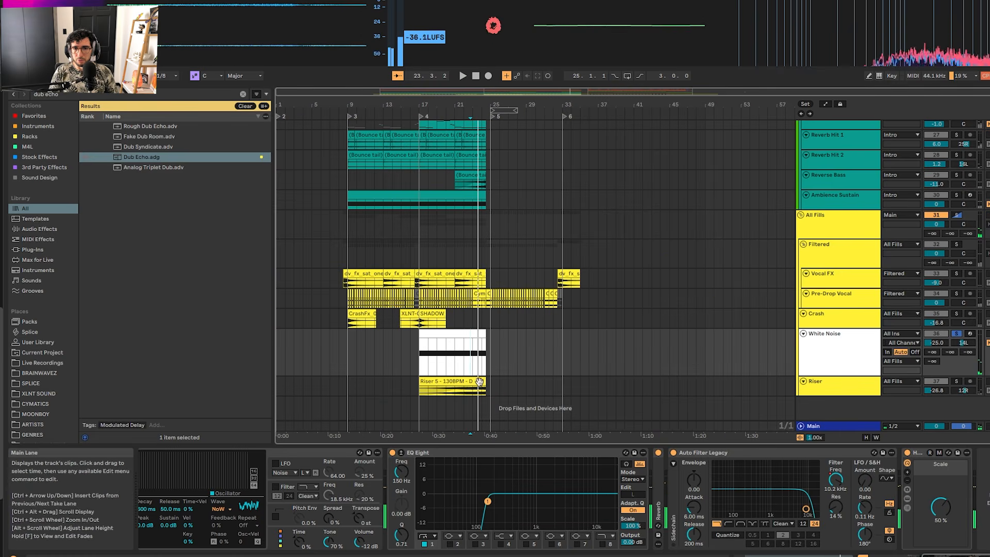
Solo and enlarge the Riser track, play its Riser 5 clip from bar 21, and fit all track heights before unsoloing it.
left_click(459, 381)
key("s")
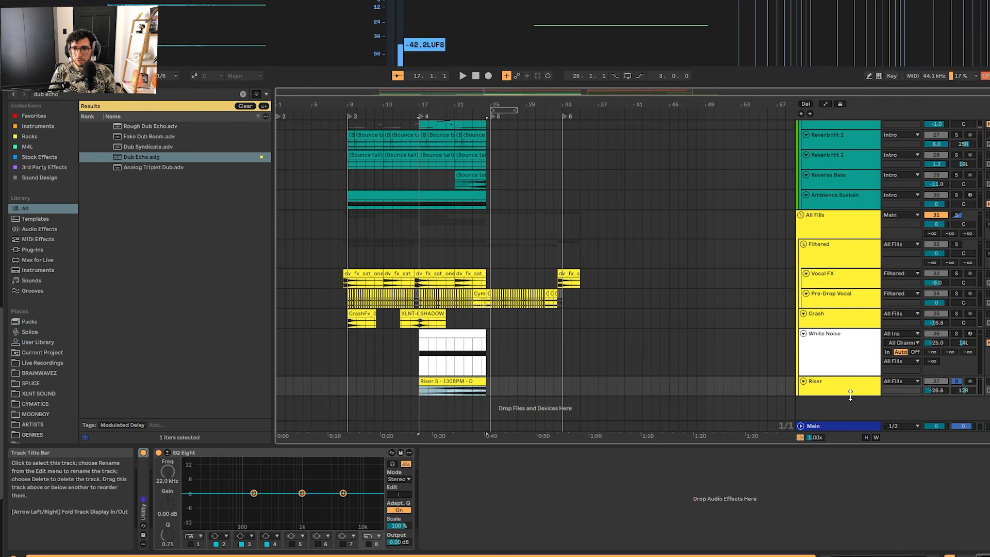
left_click_drag(851, 395, 851, 432)
left_click(452, 373)
key("space")
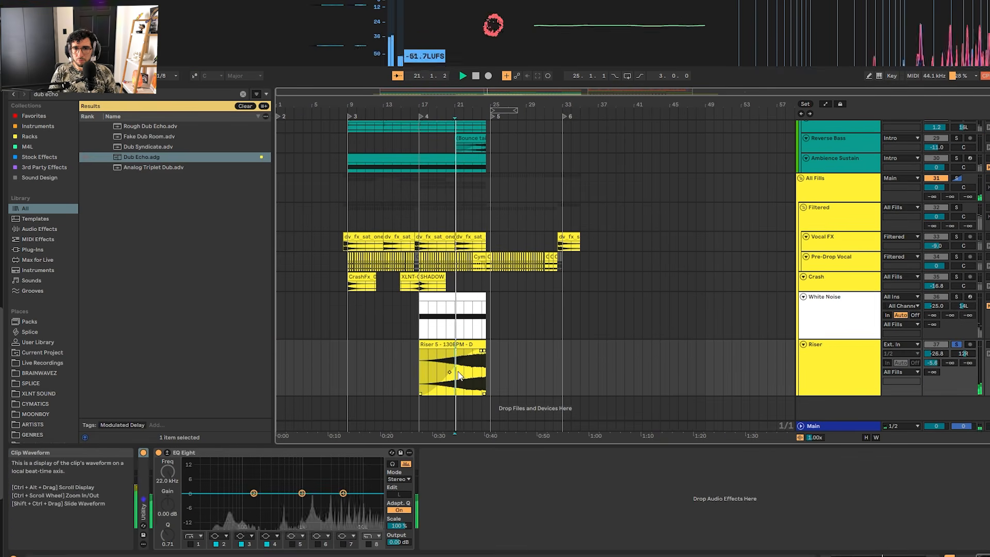
key("h")
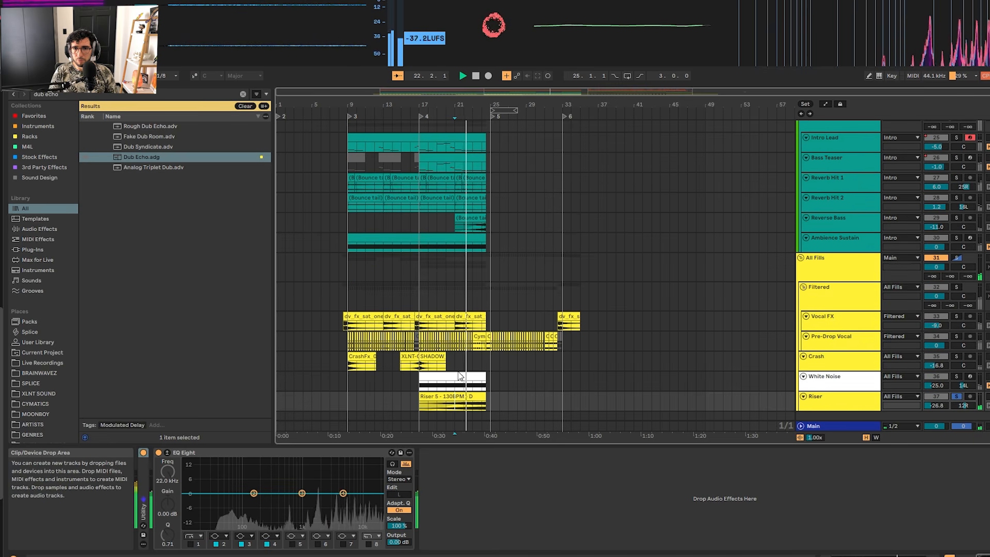
key("space")
key("s")
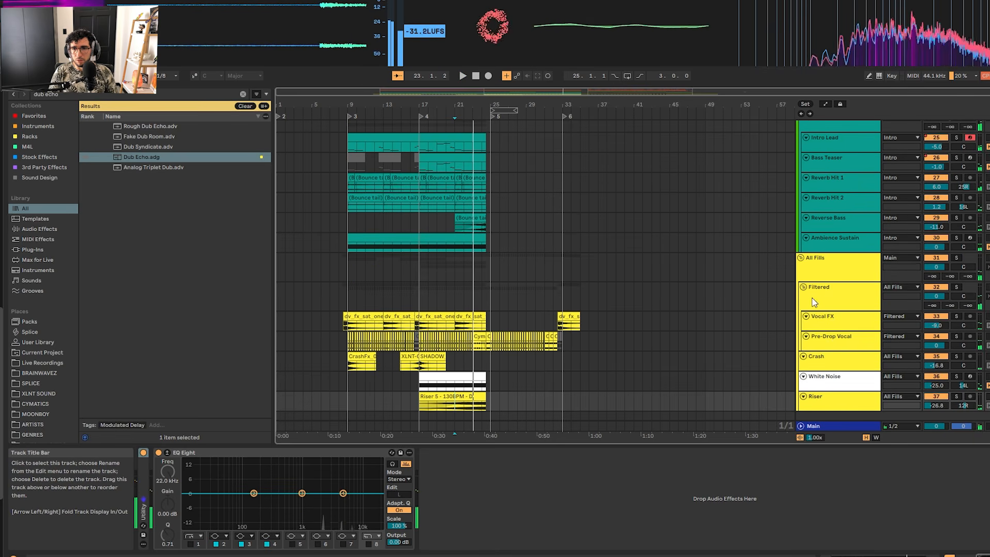
Fold the Filtered, Crash, White Noise and Riser tracks plus the Drop and Intro groups, with the Intro group soloed.
left_click(813, 299)
key("alt+u")
scroll(332, 172, "up", 3)
left_click(339, 180)
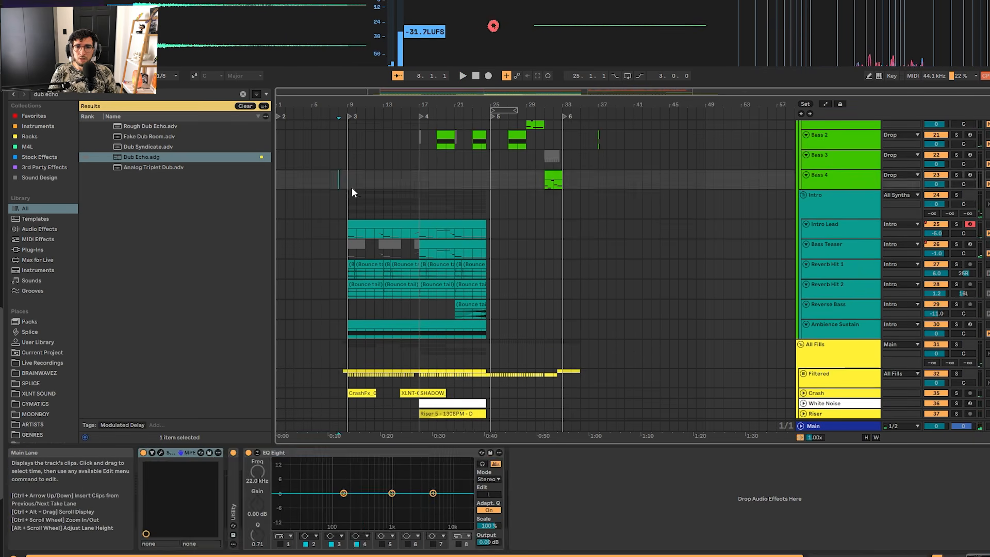
scroll(355, 190, "up", 5)
left_click(341, 199)
key("s")
scroll(335, 196, "down", 3)
left_click(805, 205)
left_click(804, 195, "alt")
left_click(819, 205)
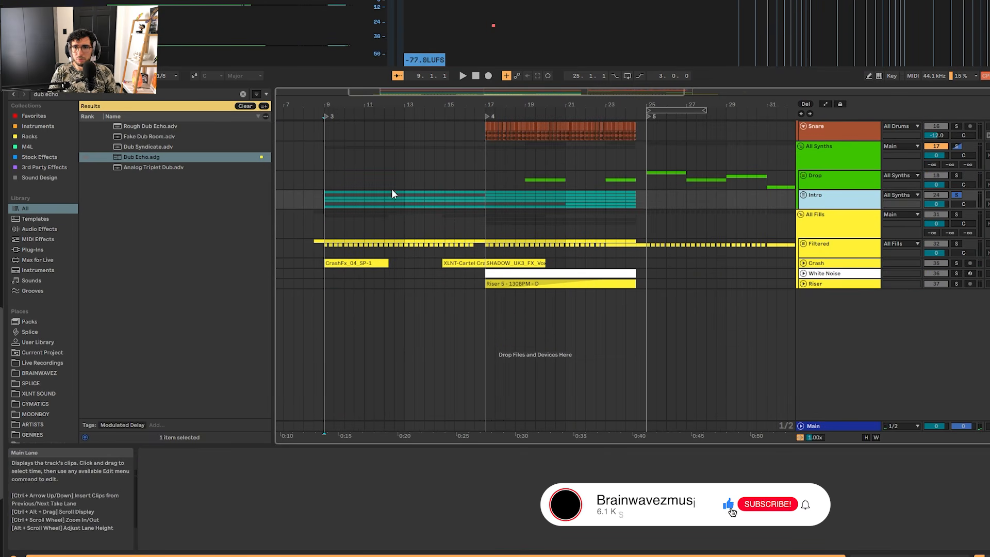
Unsolo the Intro group, fold the arrangement to its three top-level groups and play from just before bar 9.
key("s")
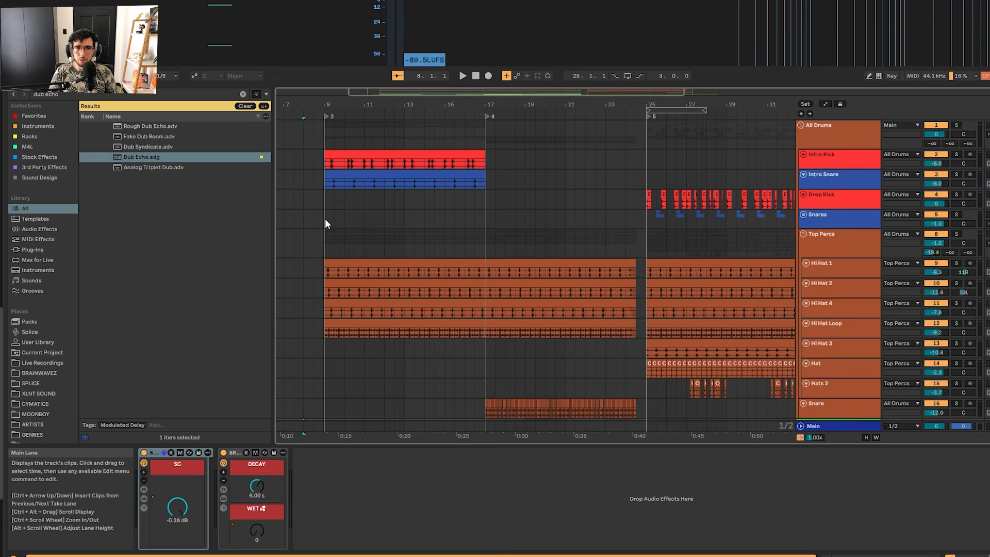
left_click(323, 205)
left_click(802, 127, "alt")
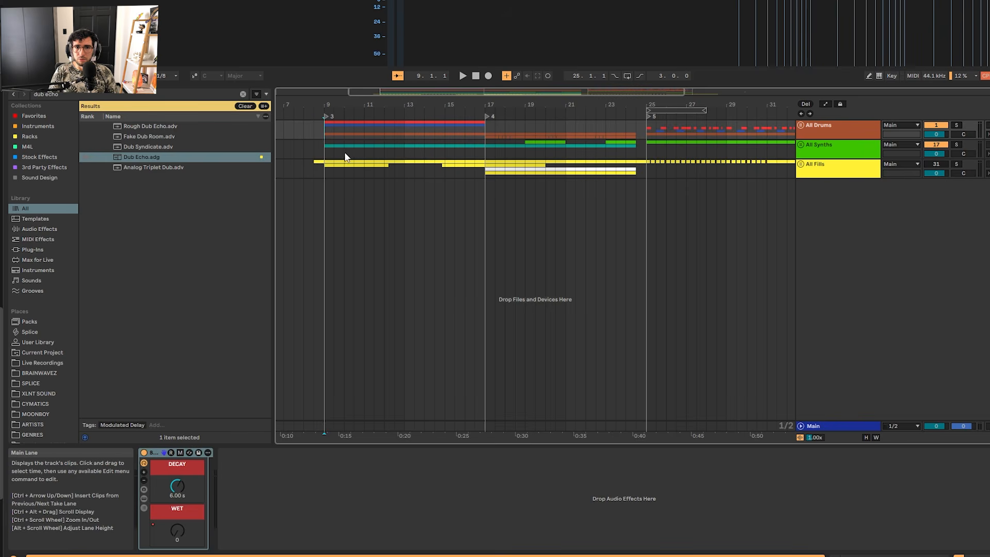
key("space")
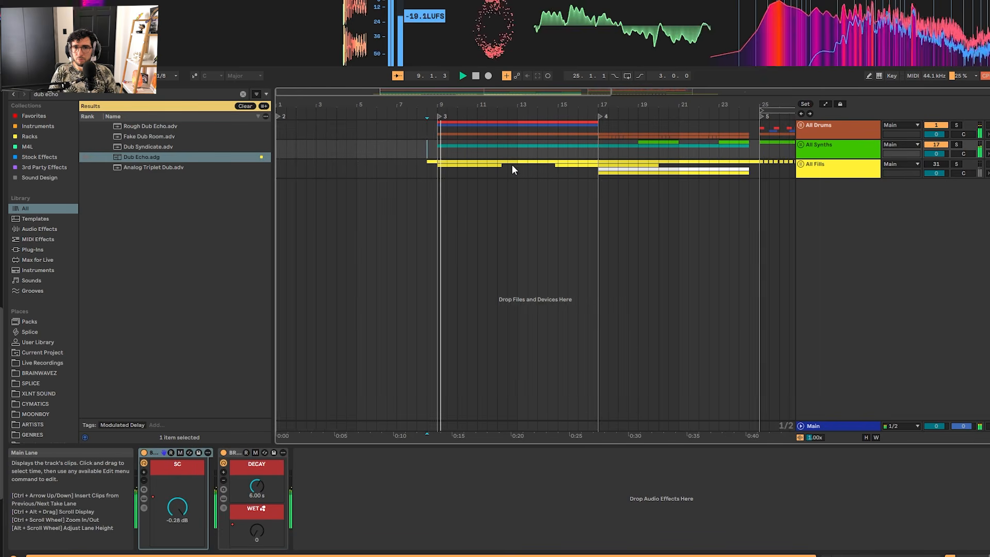
left_click_drag(512, 165, 451, 206)
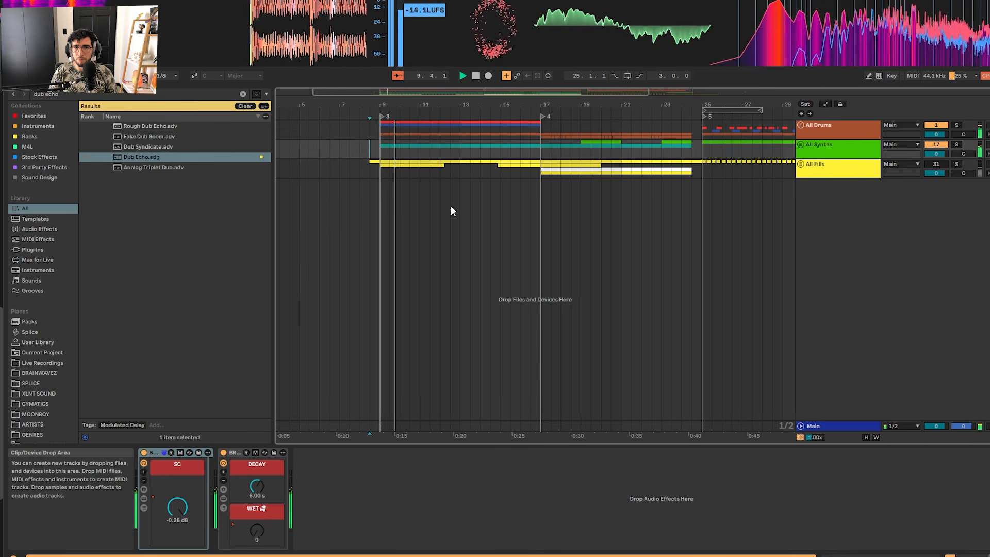
Clear the browser search and narrow the browser to widen the arrangement.
left_click(243, 93)
left_click_drag(275, 150, 176, 148)
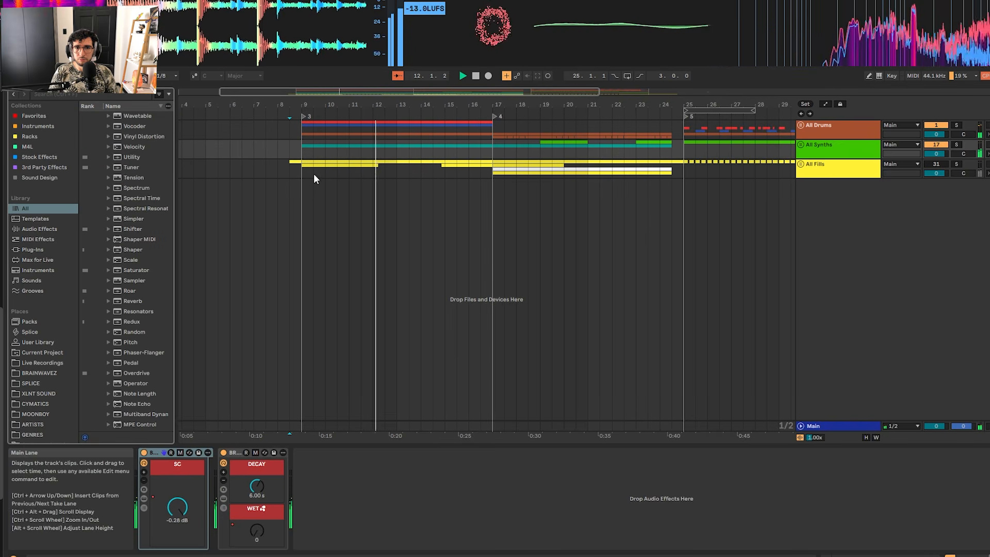
Unfold the All Synths and Intro groups and select the reverb, reverse bass and ambience layers one after another during playback.
left_click(801, 145)
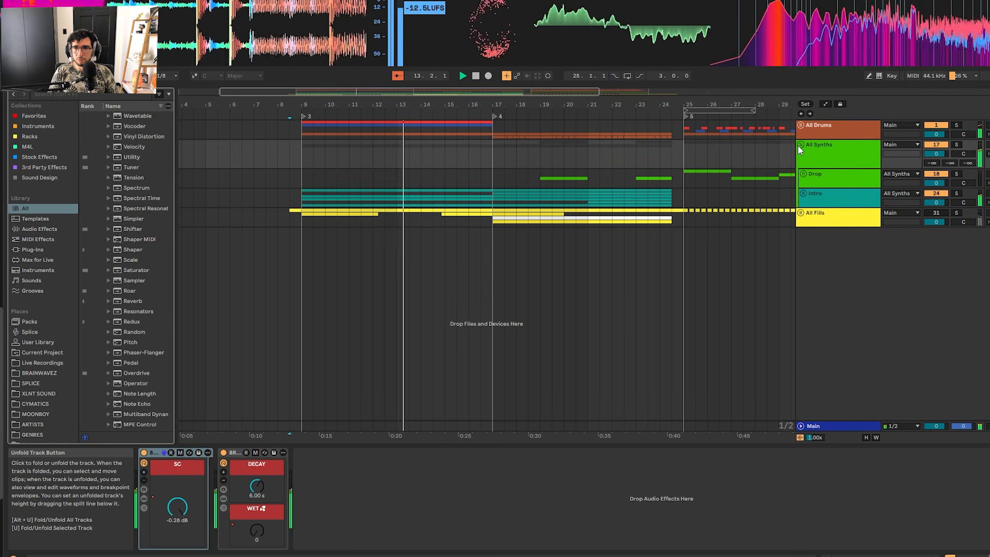
left_click(808, 192)
left_click(827, 303)
left_click(840, 274)
left_click(838, 286)
left_click(837, 311)
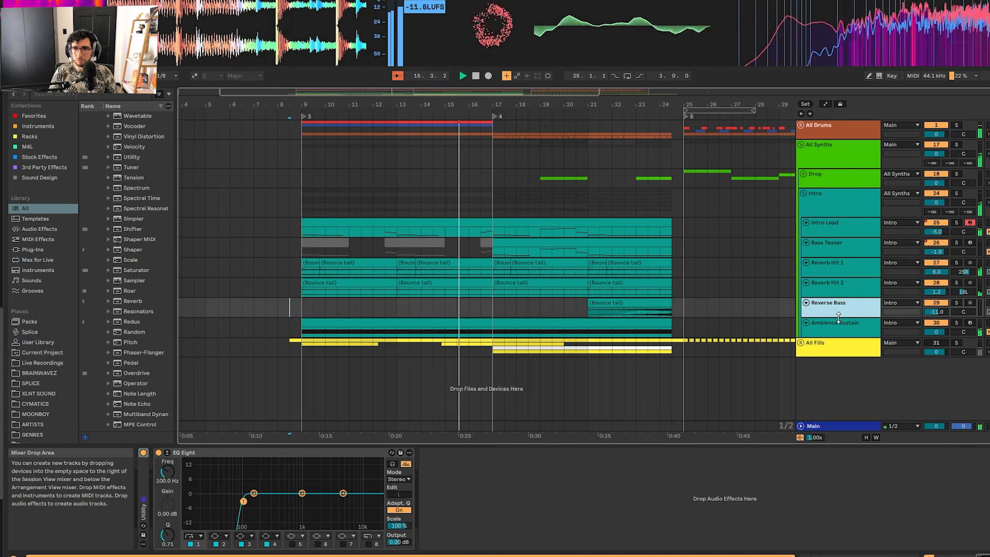
left_click(836, 326)
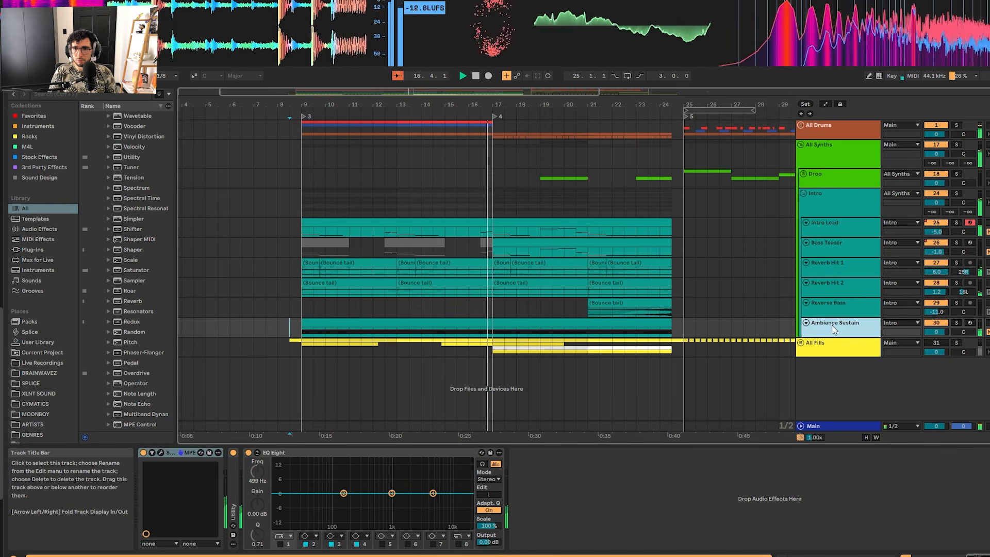
Lower the Ambience Sustain track's volume to -10.4 dB and play the intro from just before bar 9.
left_click_drag(937, 332, 937, 356)
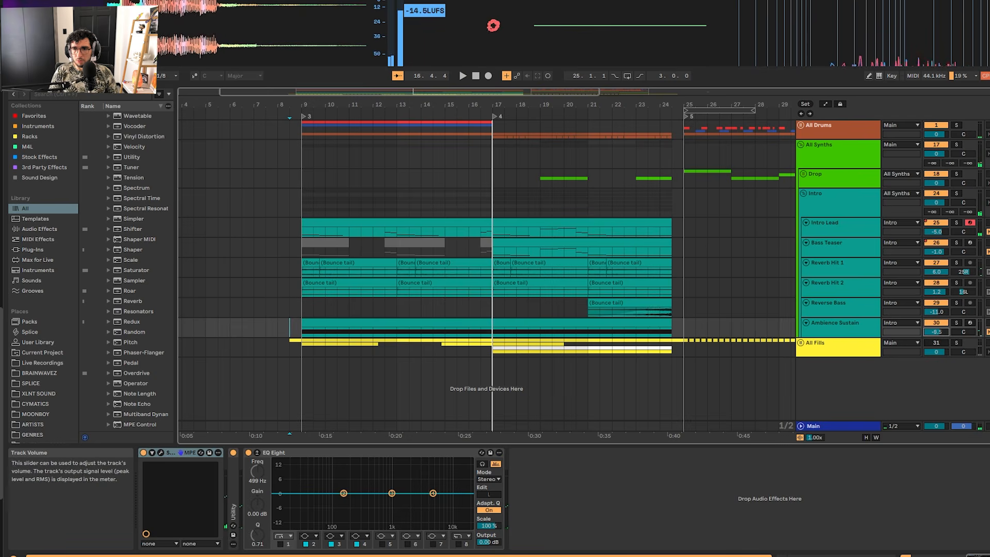
left_click(289, 203)
key("space")
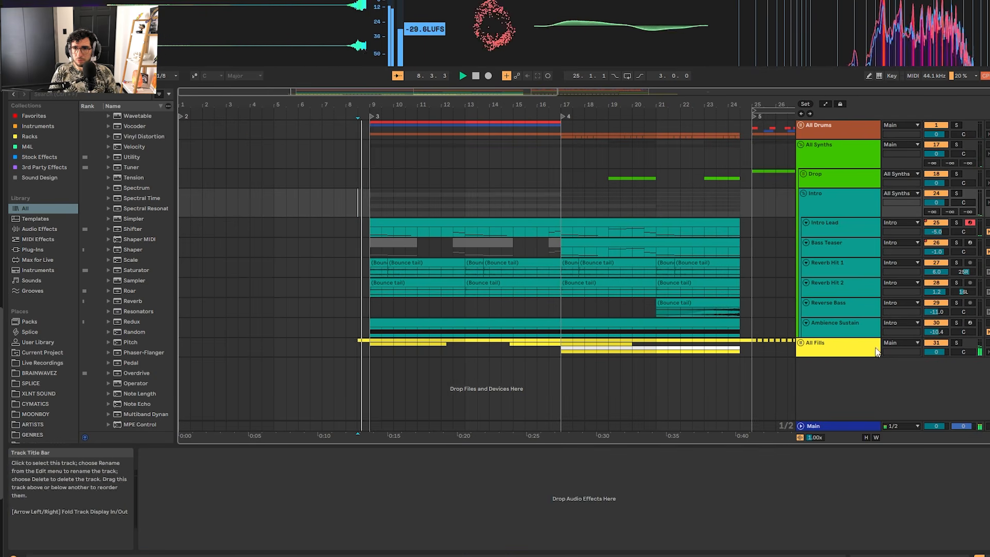
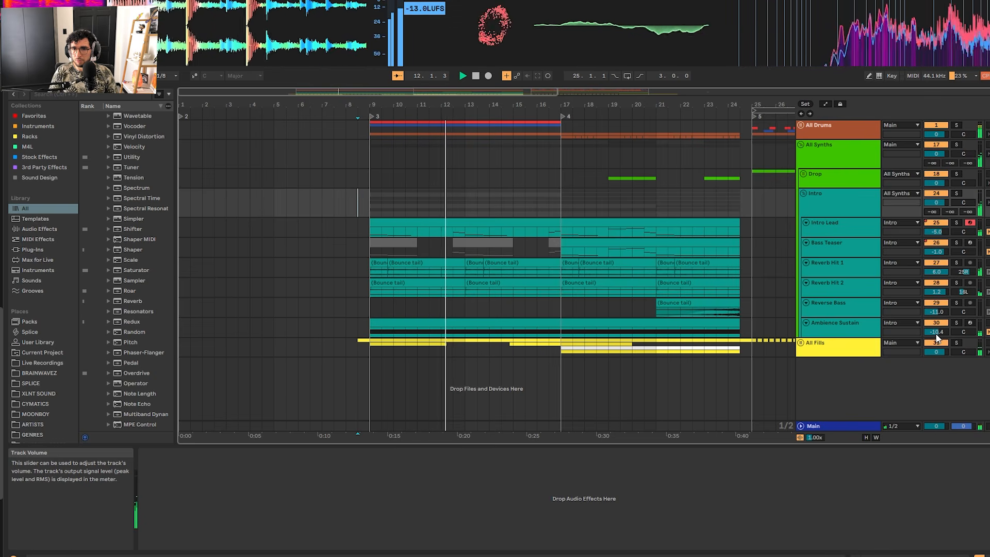
Deactivate the Reverb Hit 1, Reverb Hit 2 and Ambience Sustain tracks and play the intro without them from just before bar 9.
left_click(830, 273)
left_click(837, 294, "shift")
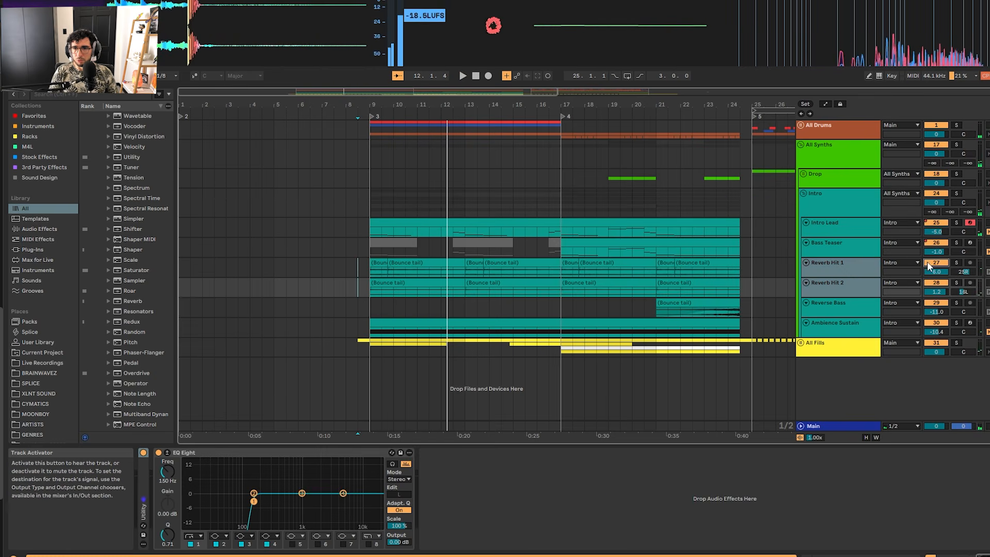
left_click(838, 323)
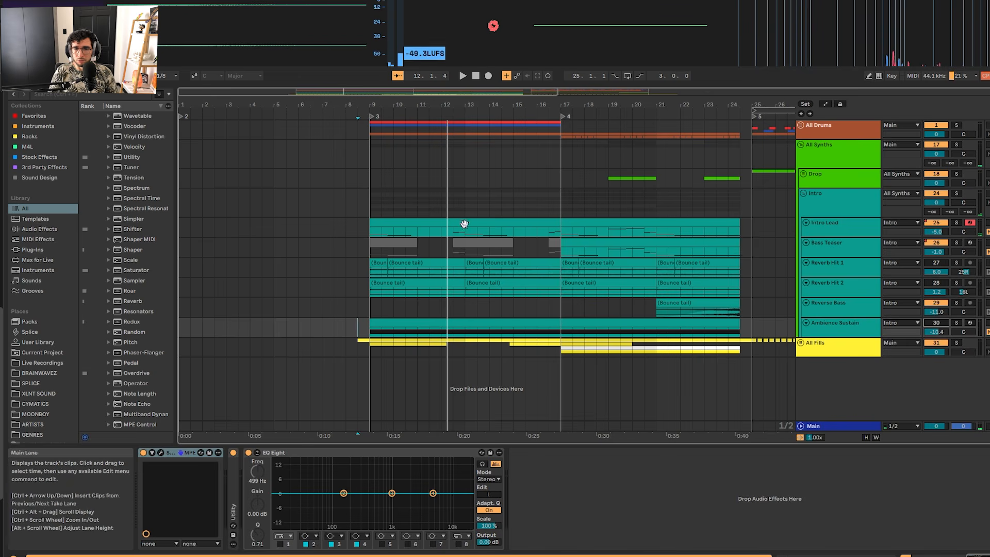
left_click(360, 196)
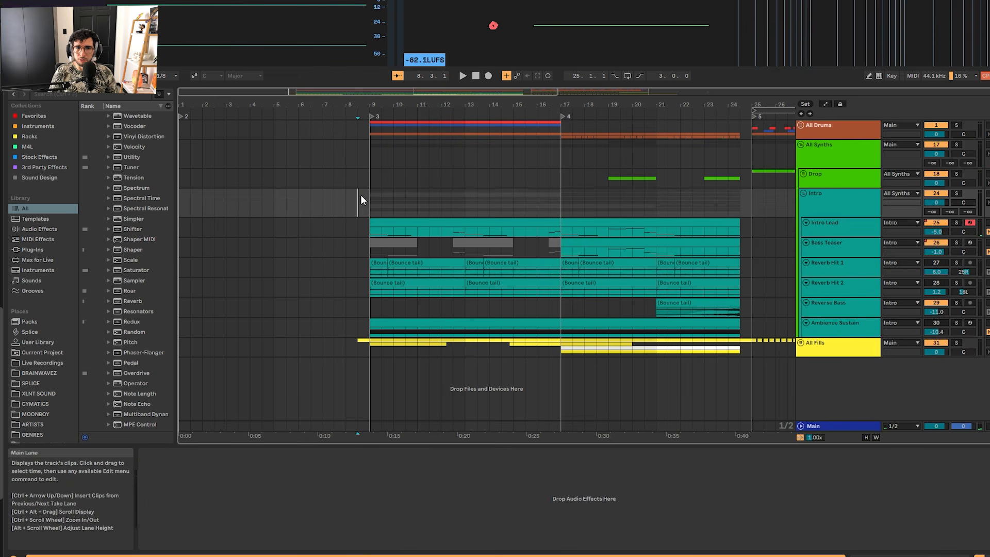
scroll(357, 199, "up", 2)
scroll(358, 199, "down", 2)
scroll(358, 199, "up", 2)
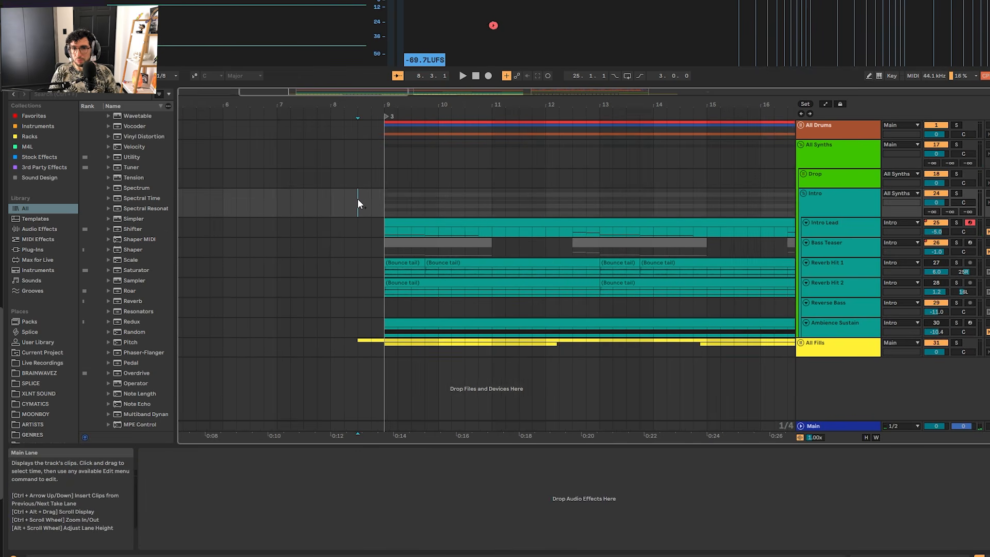
scroll(358, 199, "down", 3)
key("space")
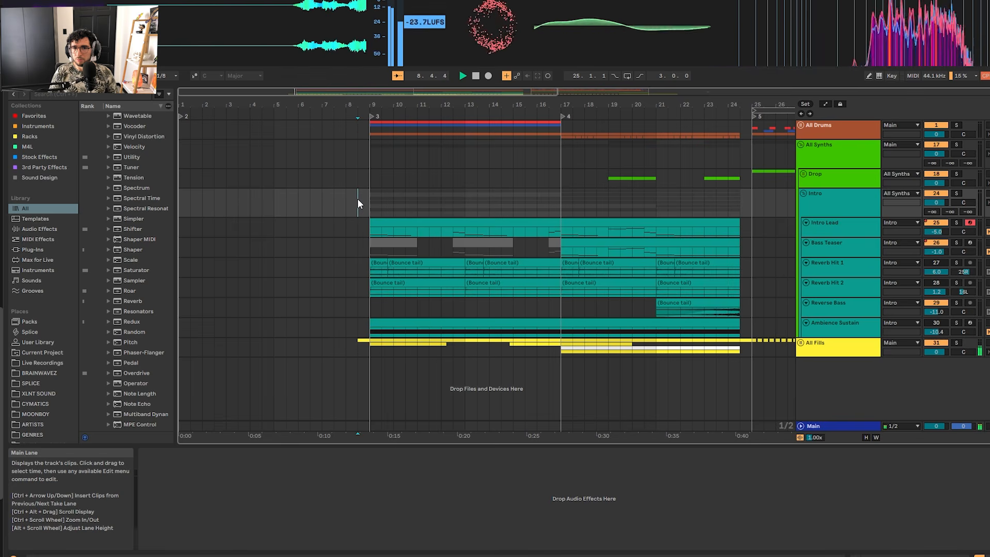
Reactivate the muted Reverb Hit 1, Reverb Hit 2 and Ambience Sustain tracks together.
left_click(846, 266)
left_click(834, 322, "shift")
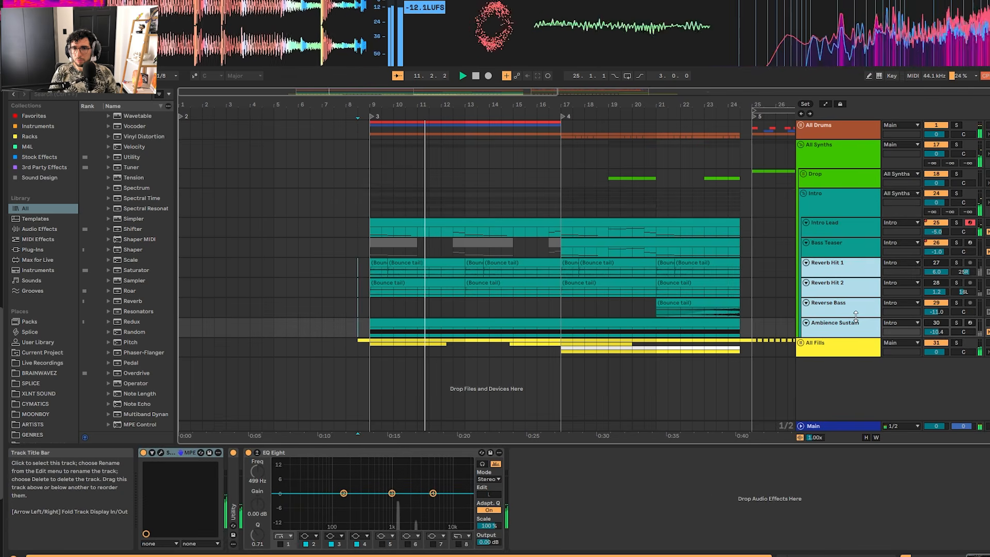
left_click(936, 264)
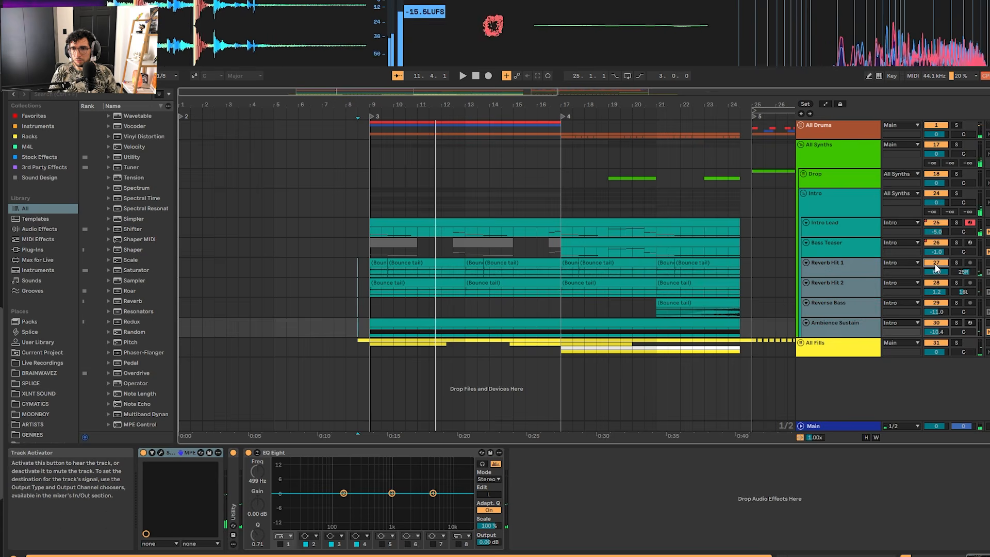
Play the intro from bar 9 with all its layers active, and place the insert marker at bar 16.
left_click(428, 235)
left_click(369, 190)
scroll(371, 191, "up", 3)
scroll(475, 199, "down", 6)
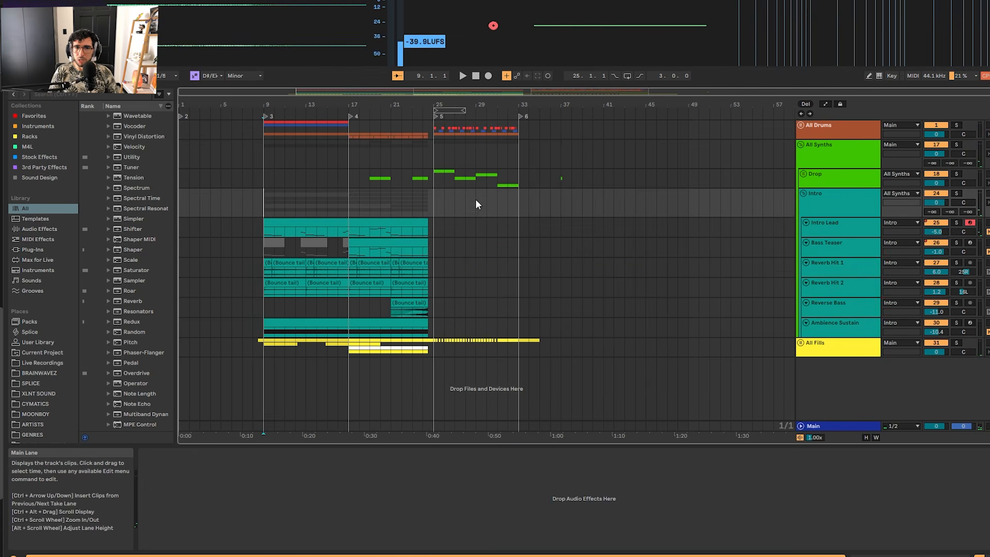
scroll(266, 199, "up", 5)
key("space")
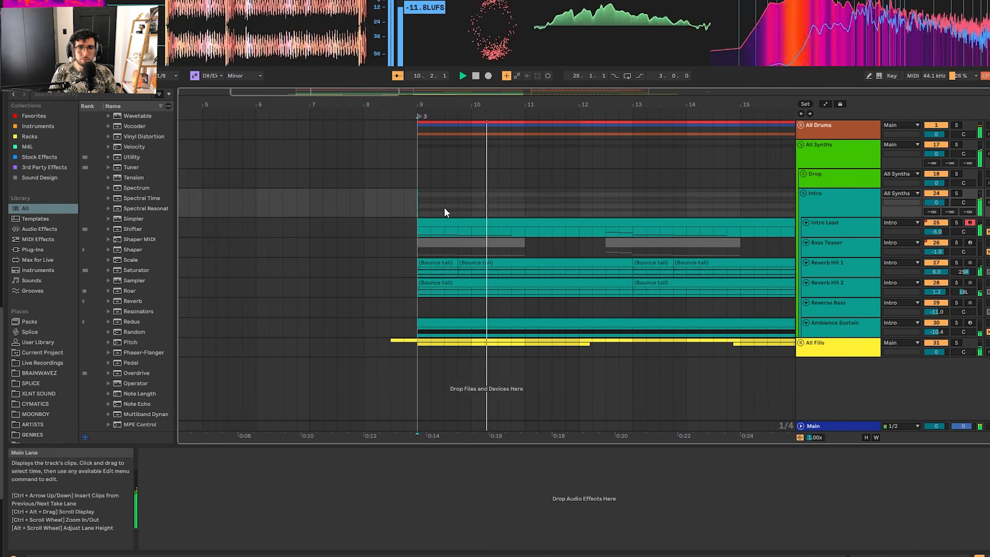
scroll(444, 207, "down", 3)
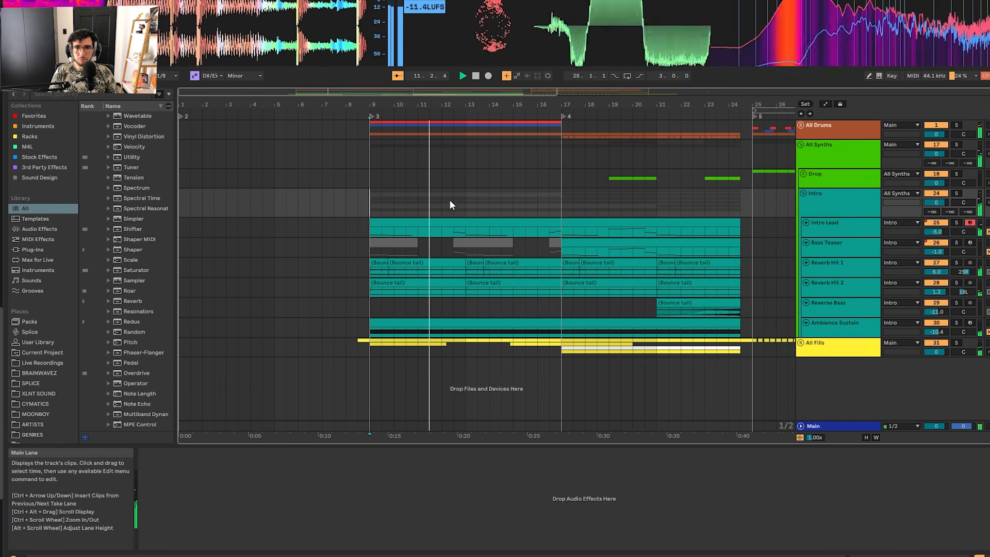
left_click(453, 199)
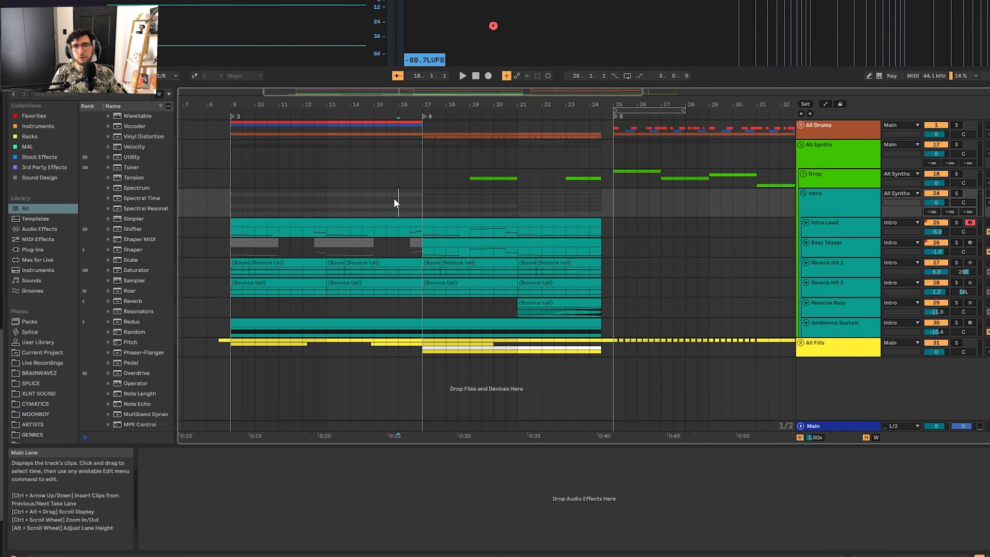